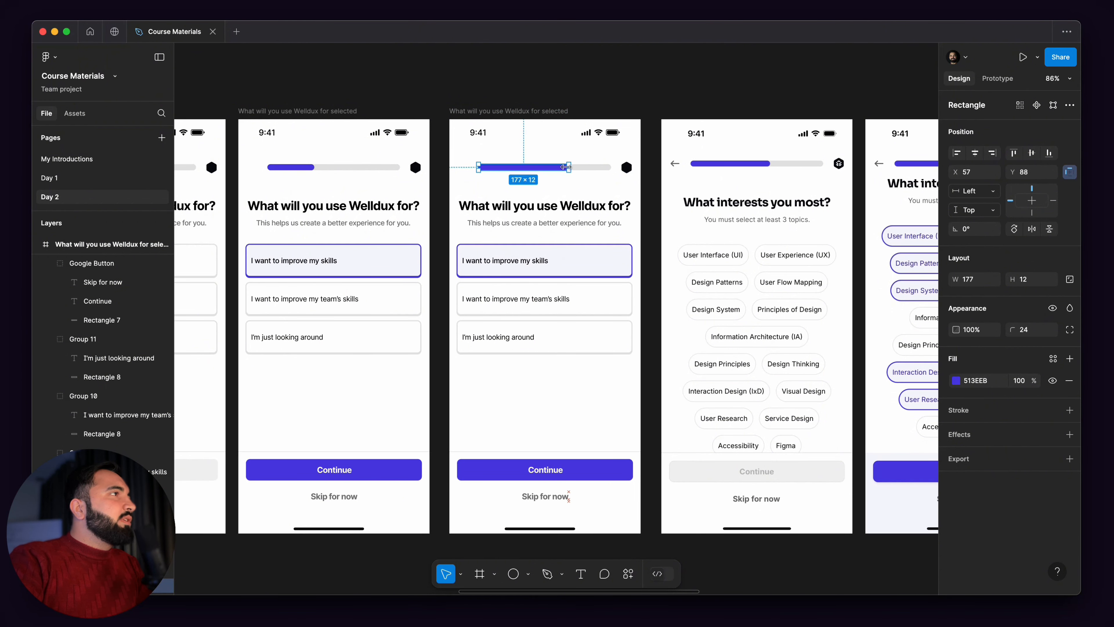
Step: Replace the copied screen's heading with "What interests you most?", correct its spelling, and shift it to the screen's horizontal centre
{"action": "left_click", "coordinate": [592, 206]}
{"action": "double_click", "coordinate": [592, 206]}
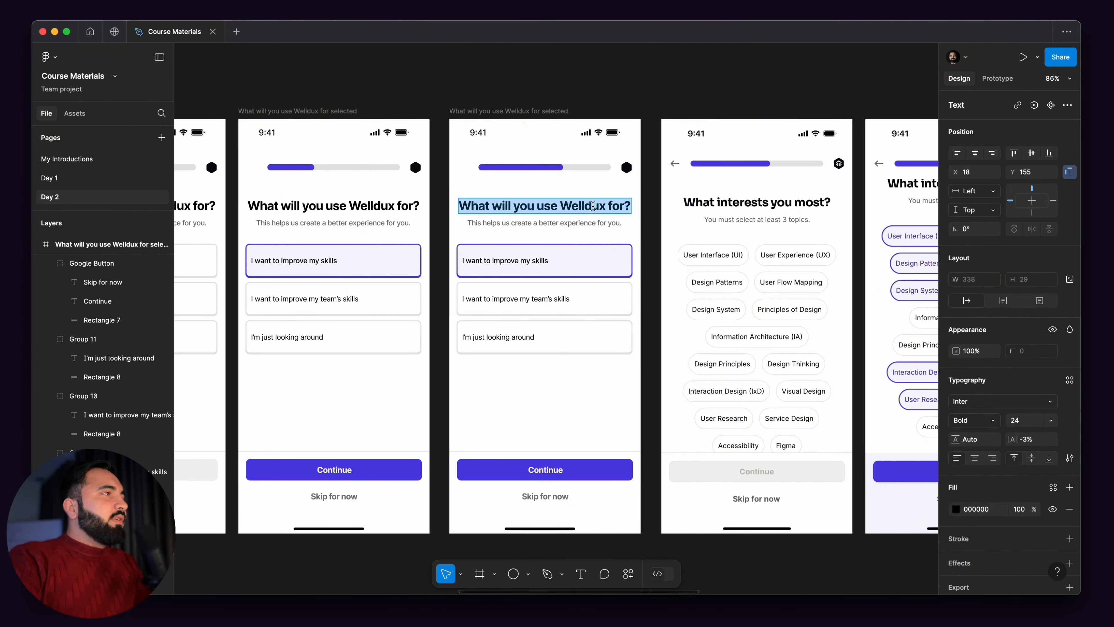
{"action": "type", "text": "What in"}
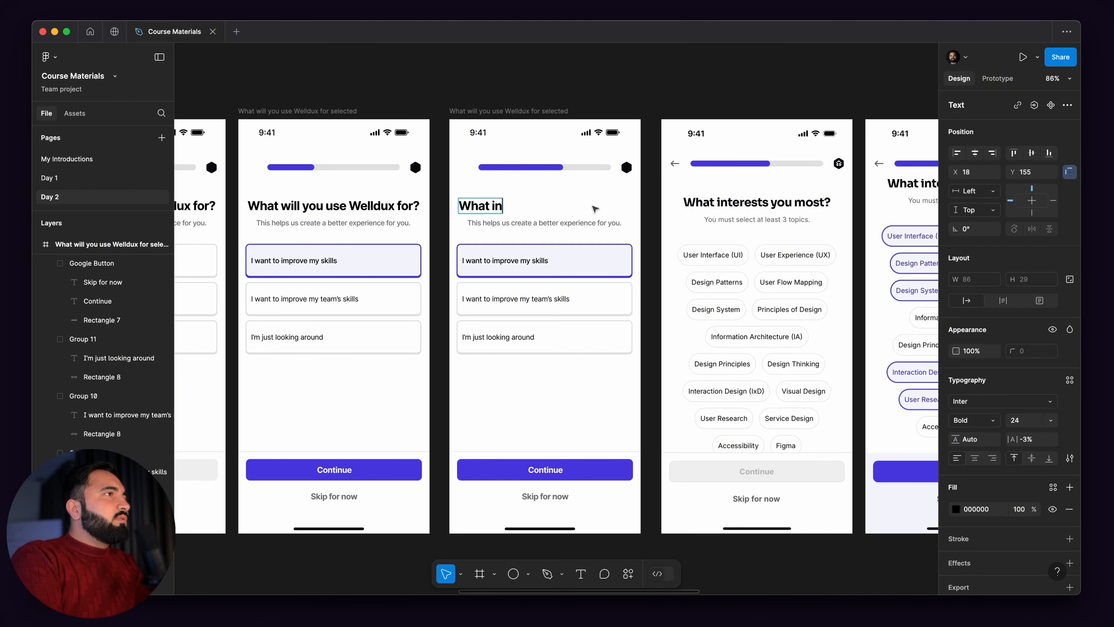
{"action": "type", "text": "erests"}
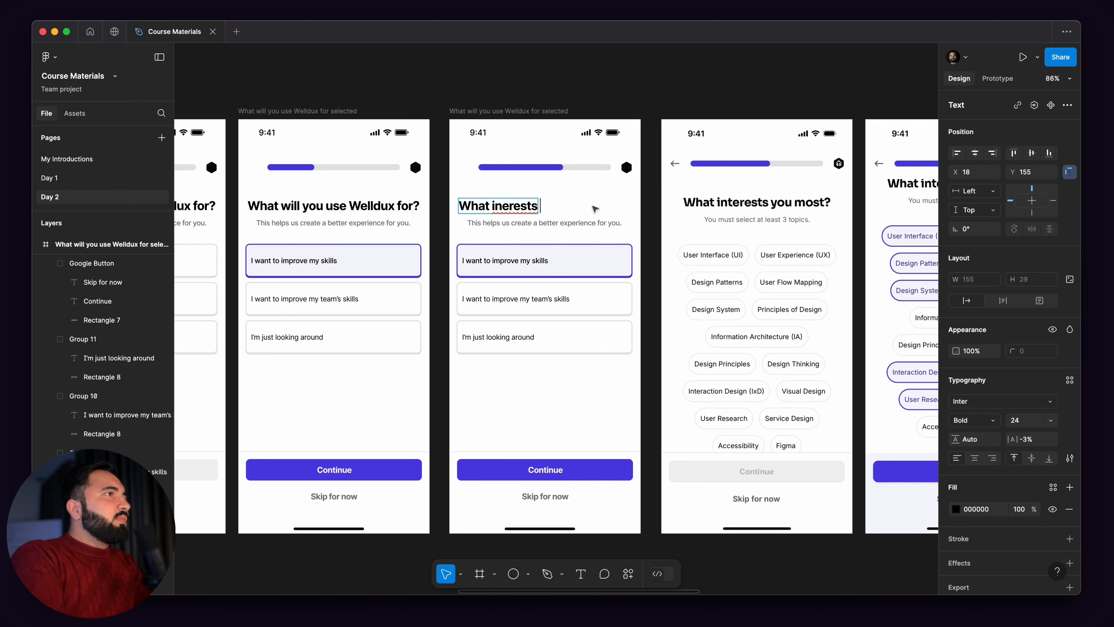
{"action": "type", "text": " you most"}
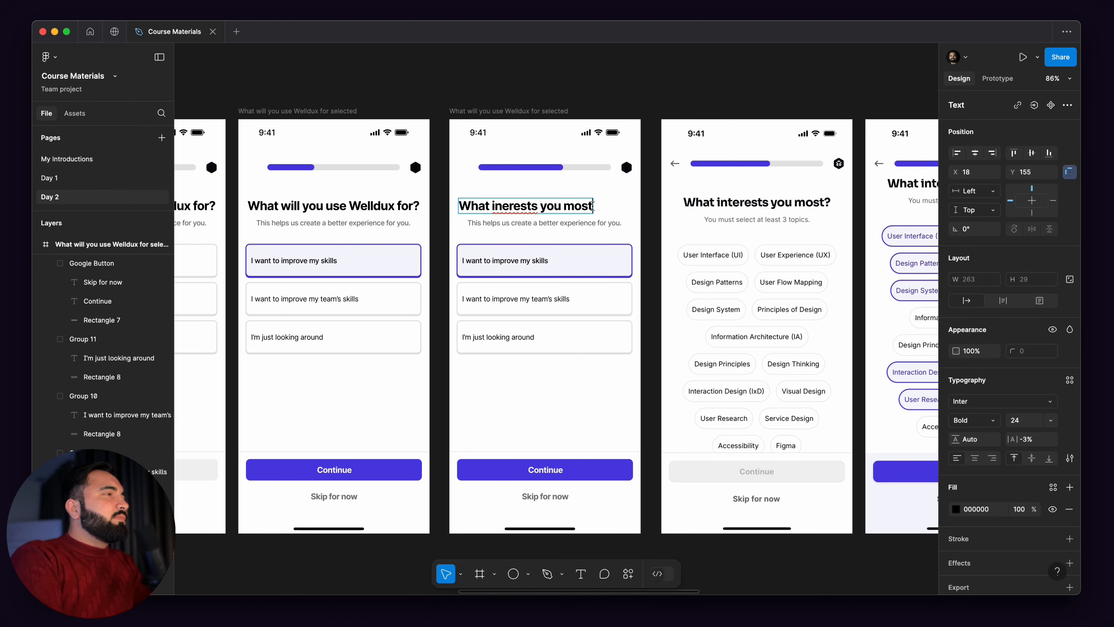
{"action": "type", "text": "?"}
{"action": "scroll", "coordinate": [598, 212], "scroll_direction": "up", "scroll_amount": 1}
{"action": "right_click", "coordinate": [520, 213]}
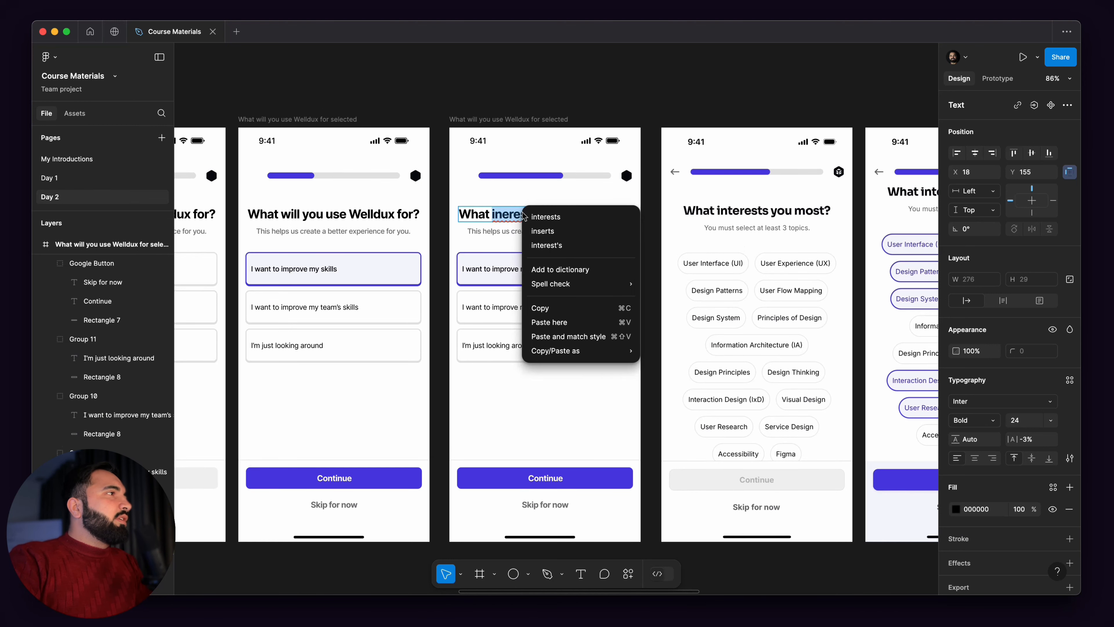
{"action": "left_click", "coordinate": [525, 216]}
{"action": "key", "text": "Escape"}
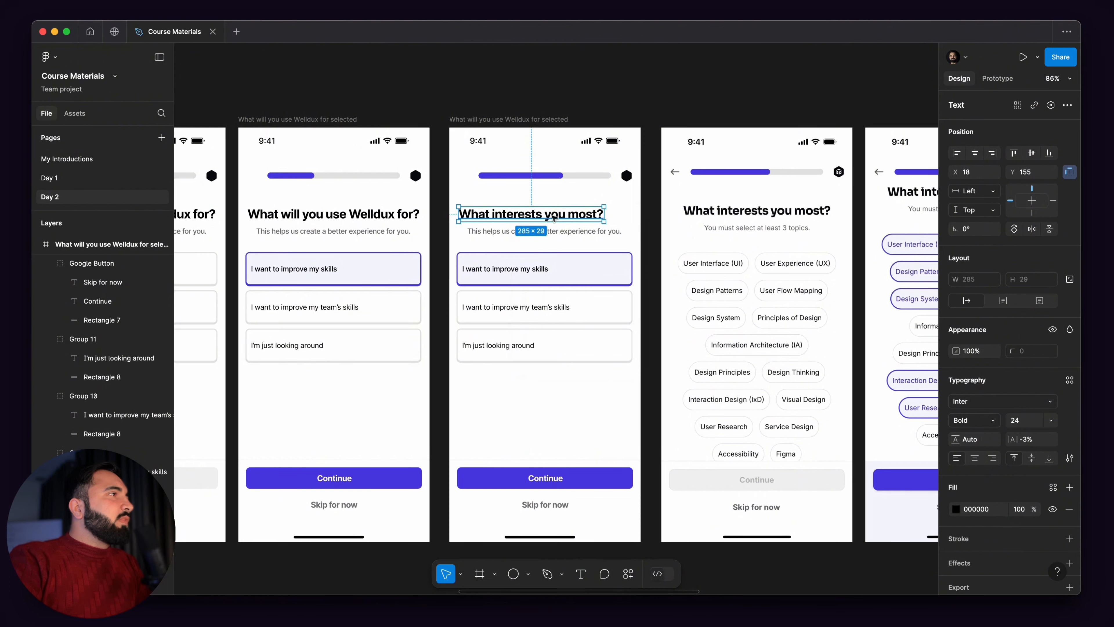
{"action": "left_click_drag", "start_coordinate": [556, 221], "coordinate": [567, 219]}
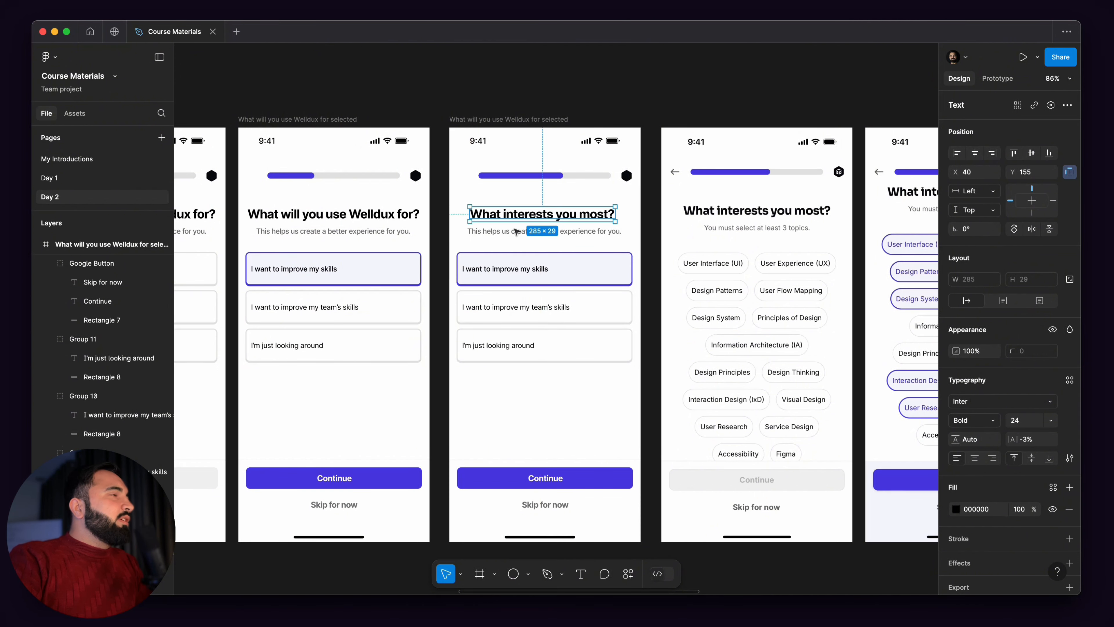
Step: Combine the "What interests you most?" heading and the subtitle below it in an auto layout frame
{"action": "scroll", "coordinate": [570, 222], "scroll_direction": "left", "scroll_amount": 3}
{"action": "scroll", "coordinate": [570, 221], "scroll_direction": "up", "scroll_amount": 1}
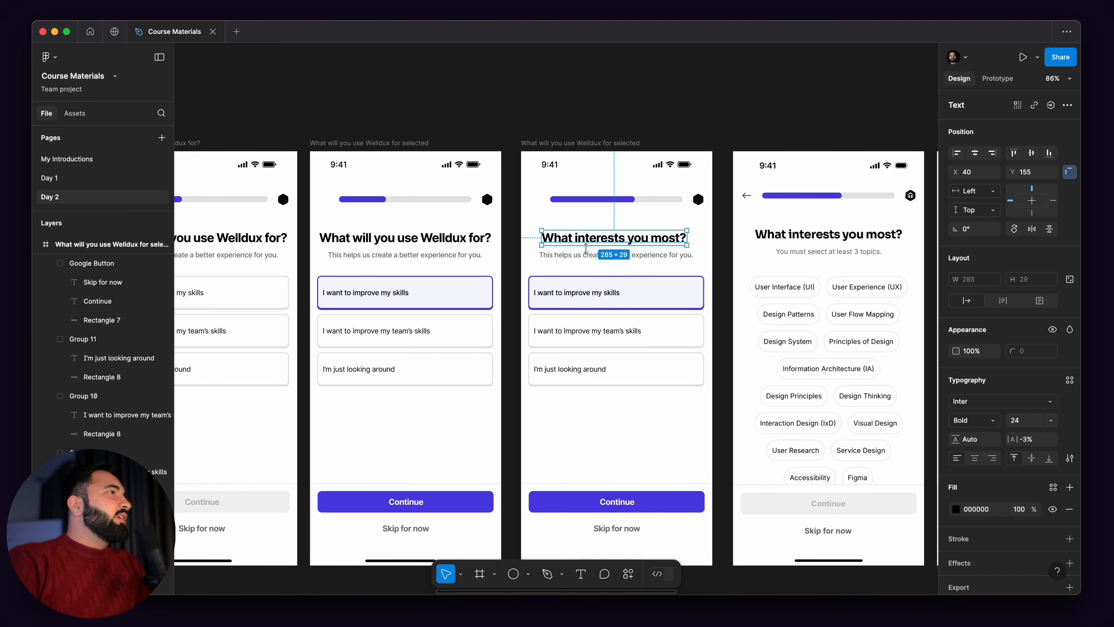
{"action": "left_click", "coordinate": [601, 255], "text": "shift"}
{"action": "key", "text": "shift+a"}
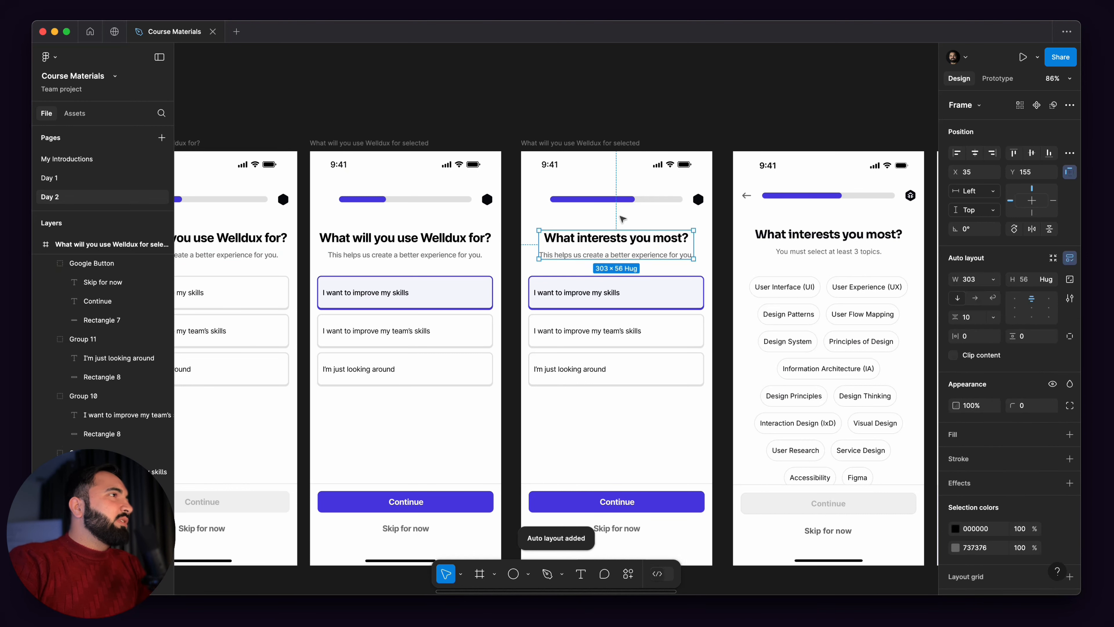
Step: Centre-align the subtitle text inside the heading's auto layout frame
{"action": "scroll", "coordinate": [614, 241], "scroll_direction": "up", "scroll_amount": 5}
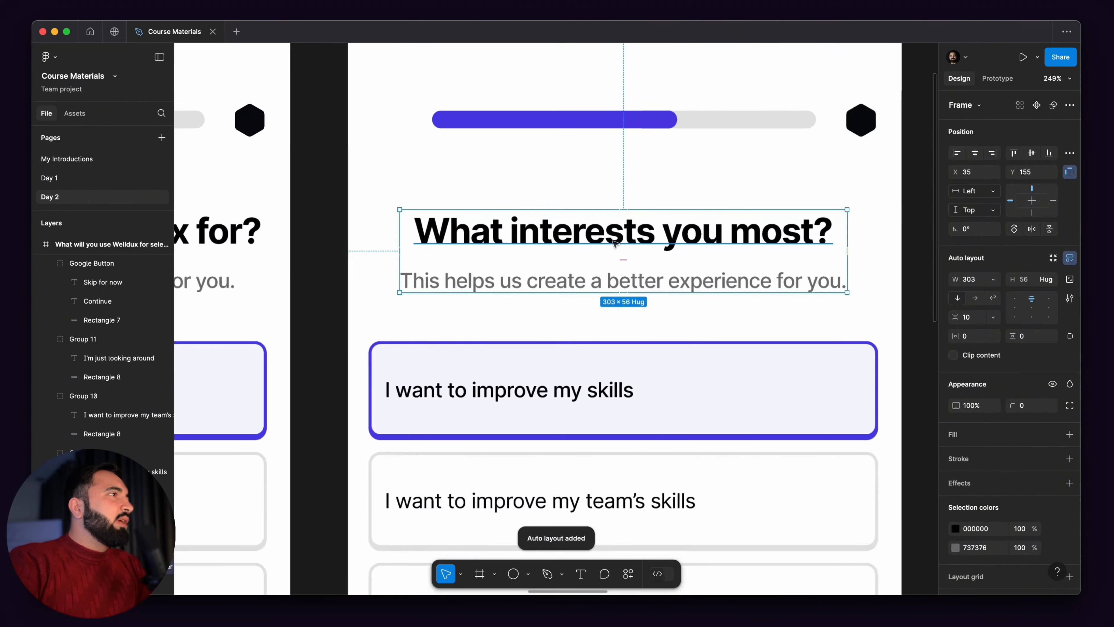
{"action": "double_click", "coordinate": [619, 240]}
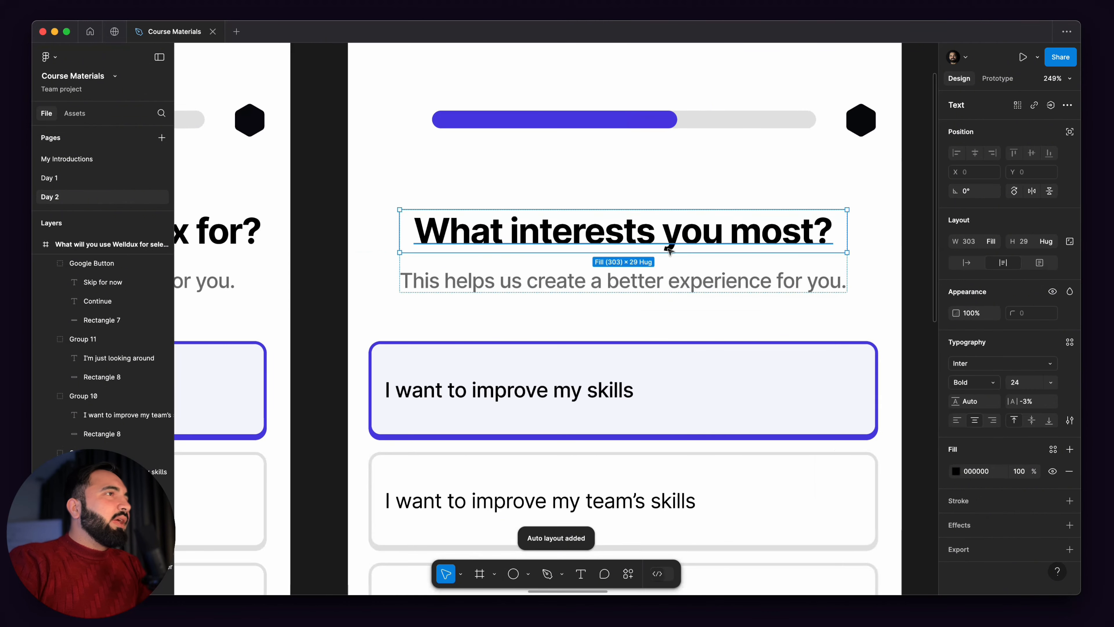
{"action": "left_click", "coordinate": [769, 281]}
{"action": "left_click", "coordinate": [974, 420]}
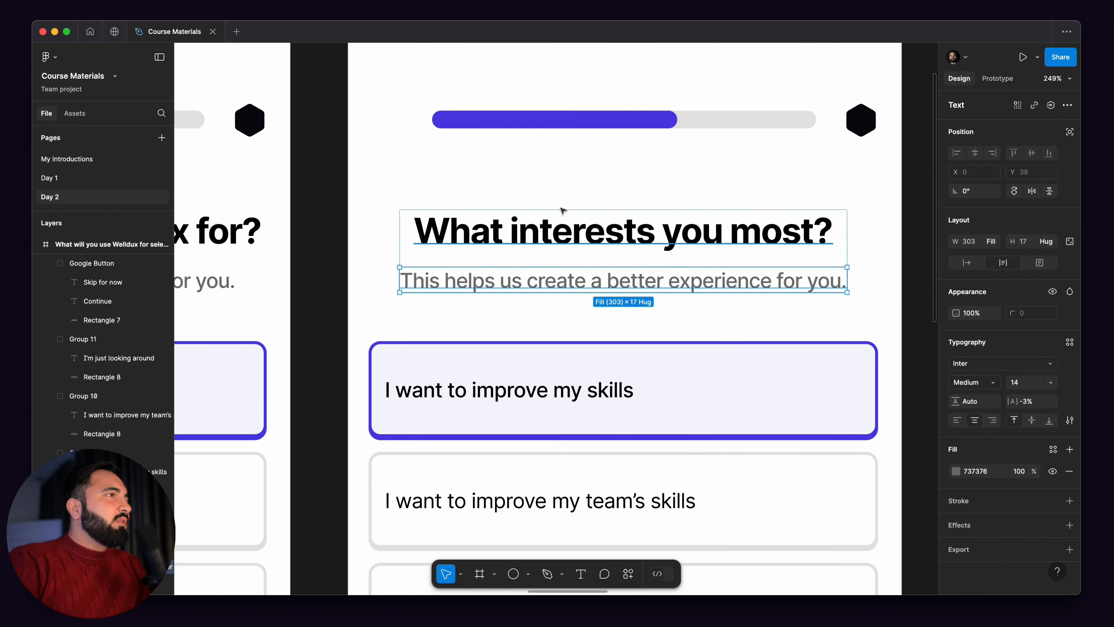
{"action": "scroll", "coordinate": [566, 217], "scroll_direction": "down", "scroll_amount": 5}
{"action": "left_click", "coordinate": [674, 156]}
Step: Test the heading's centring by replacing it with the placeholder "adsfasdf", and undo the replacement
{"action": "scroll", "coordinate": [606, 253], "scroll_direction": "up", "scroll_amount": 4}
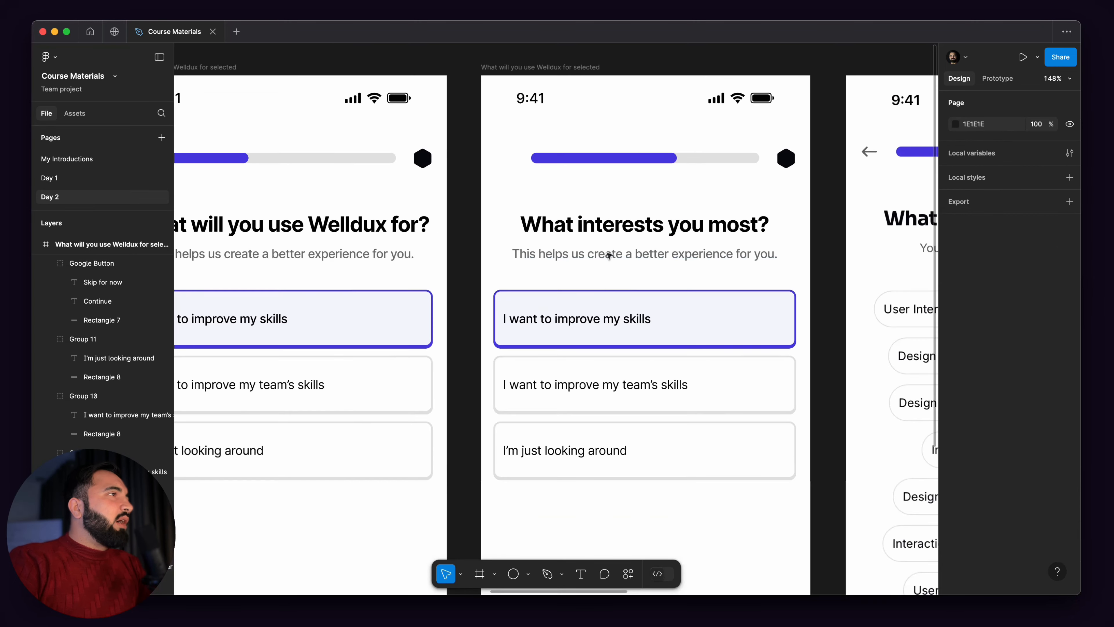
{"action": "left_click", "coordinate": [653, 227]}
{"action": "key", "text": "Return"}
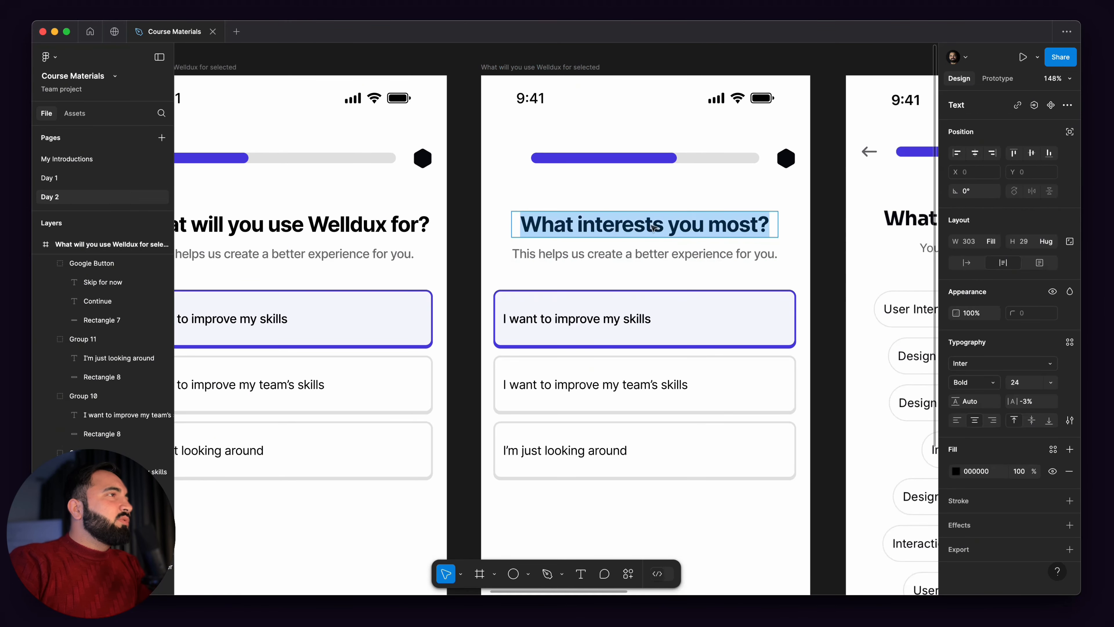
{"action": "type", "text": "adsfasdf"}
{"action": "key", "text": "ctrl+z"}
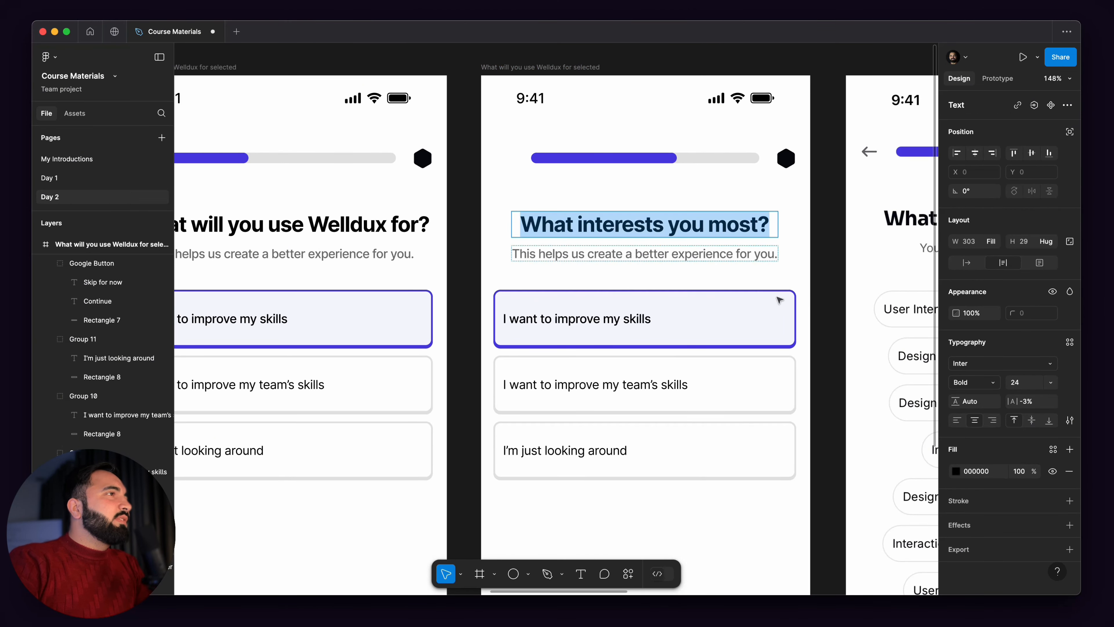
{"action": "key", "text": "Escape"}
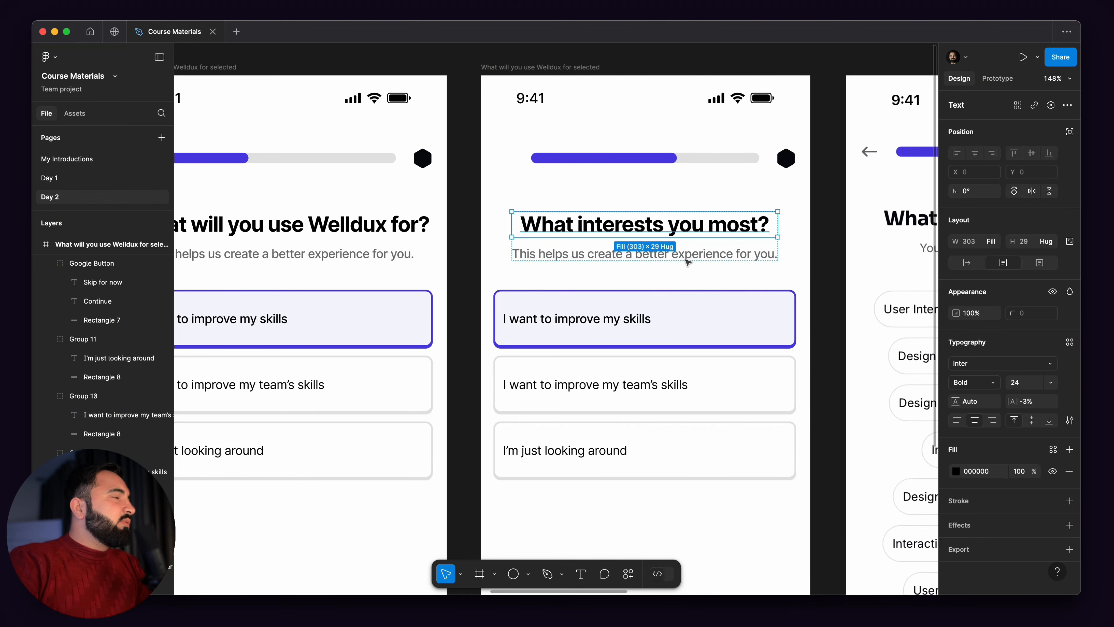
Step: Replace the subtitle under "What interests you most?" with "You must select at least 3 topics"
{"action": "scroll", "coordinate": [627, 287], "scroll_direction": "right", "scroll_amount": 3}
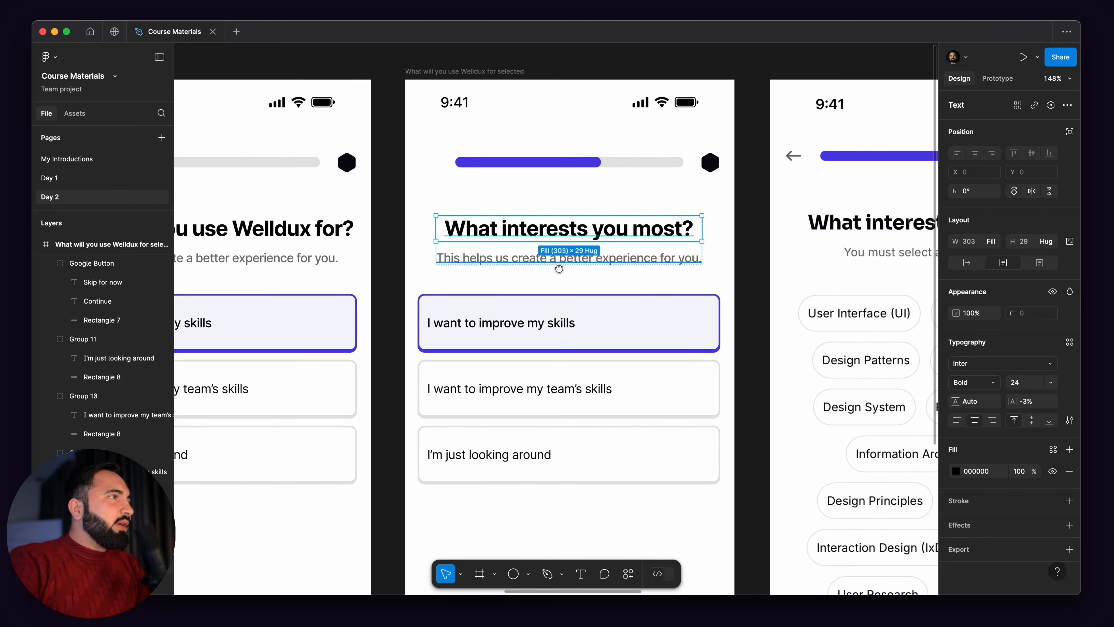
{"action": "scroll", "coordinate": [627, 287], "scroll_direction": "down", "scroll_amount": 3}
{"action": "left_click", "coordinate": [723, 268]}
{"action": "scroll", "coordinate": [723, 268], "scroll_direction": "right", "scroll_amount": 3}
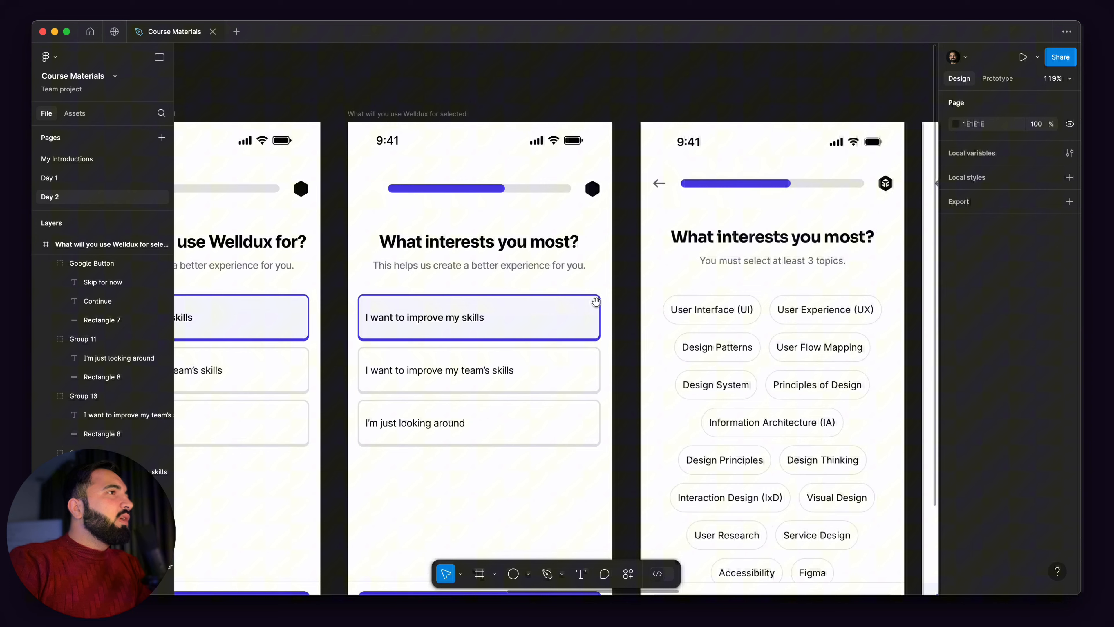
{"action": "double_click", "coordinate": [568, 269]}
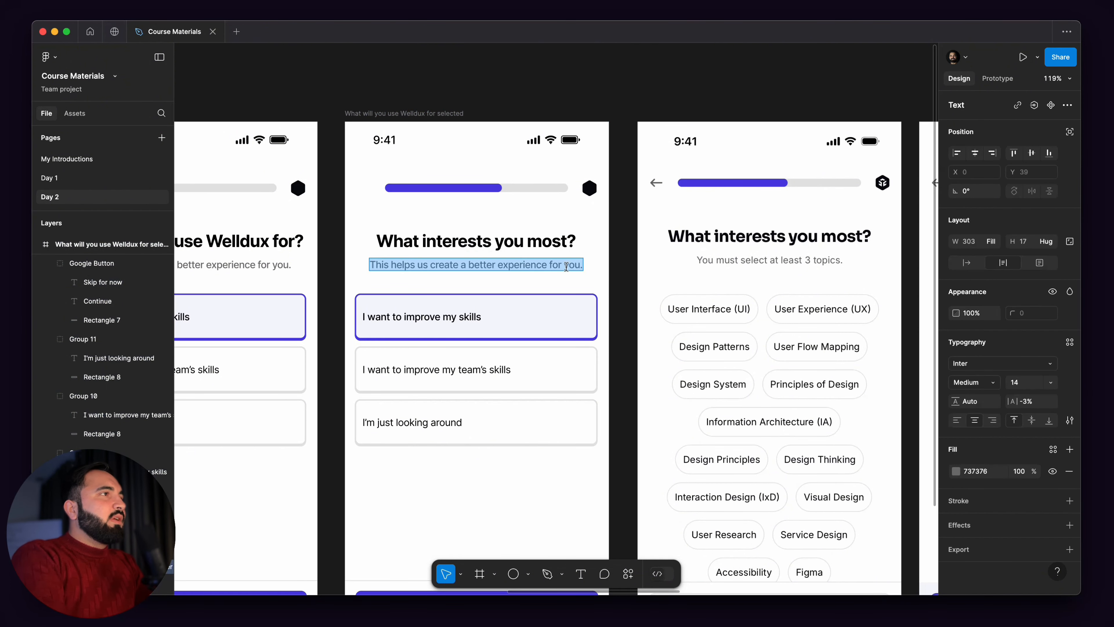
{"action": "type", "text": "You mjst"}
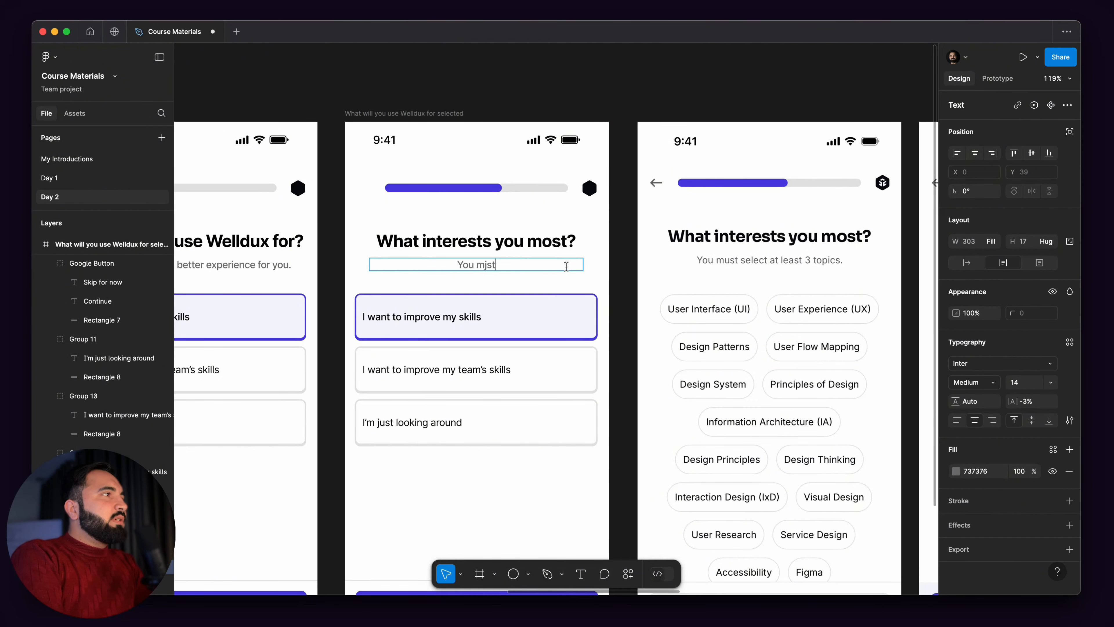
{"action": "key", "text": "BackSpace"}
{"action": "key", "text": "BackSpace"}
{"action": "key", "text": "BackSpace"}
{"action": "type", "text": "ust select at le"}
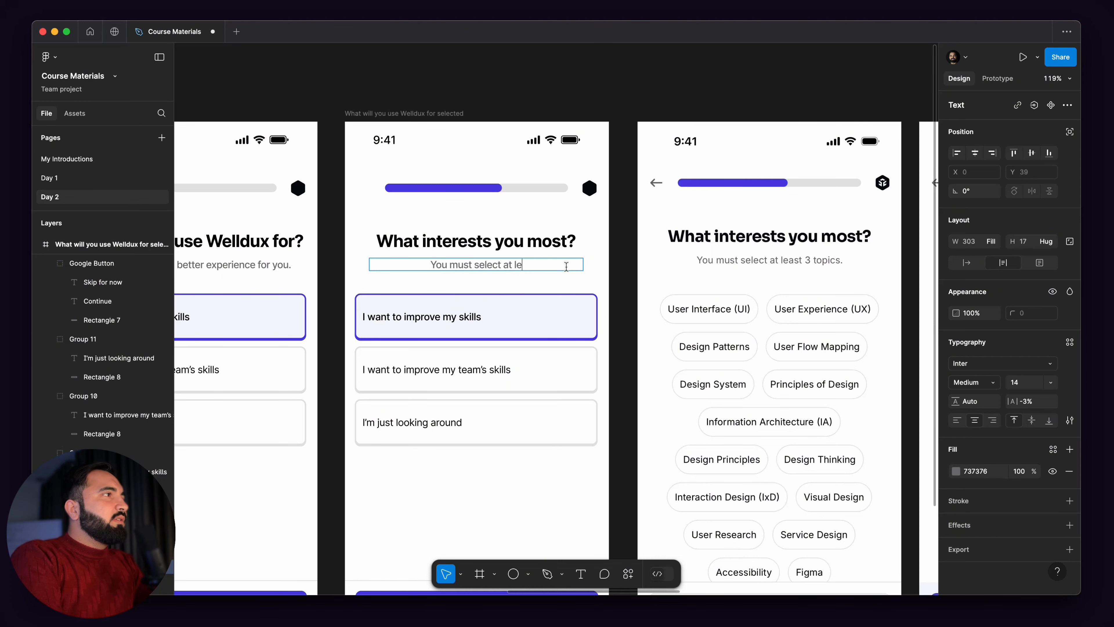
{"action": "type", "text": "ast 3 topics"}
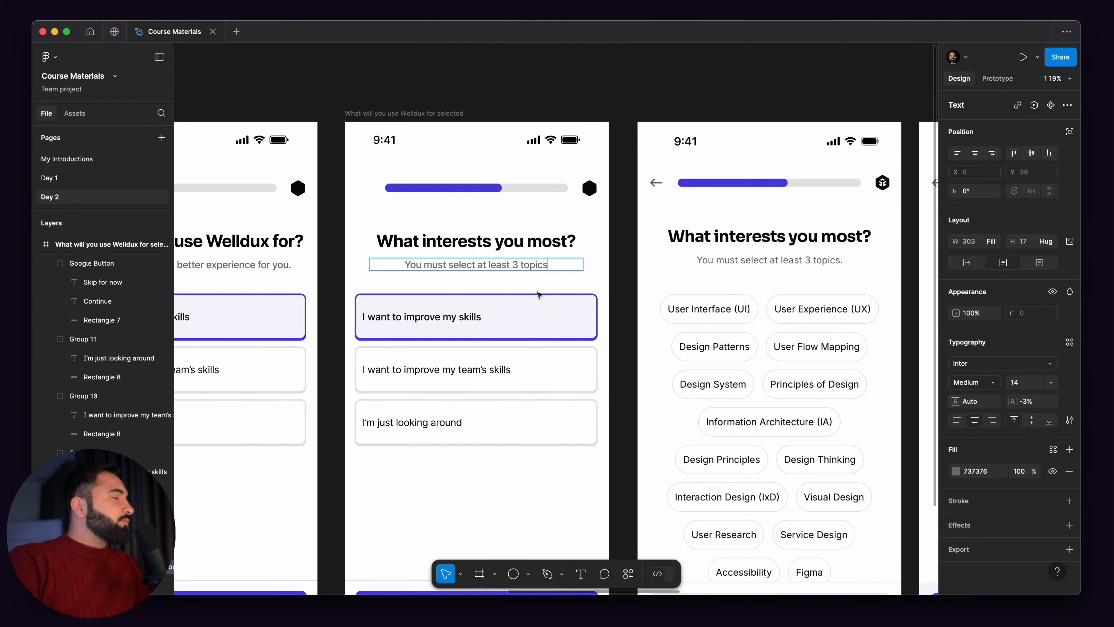
Step: Delete the three answer option cards from the "What interests you most?" screen
{"action": "scroll", "coordinate": [623, 270], "scroll_direction": "down", "scroll_amount": 5}
{"action": "scroll", "coordinate": [624, 271], "scroll_direction": "left", "scroll_amount": 3}
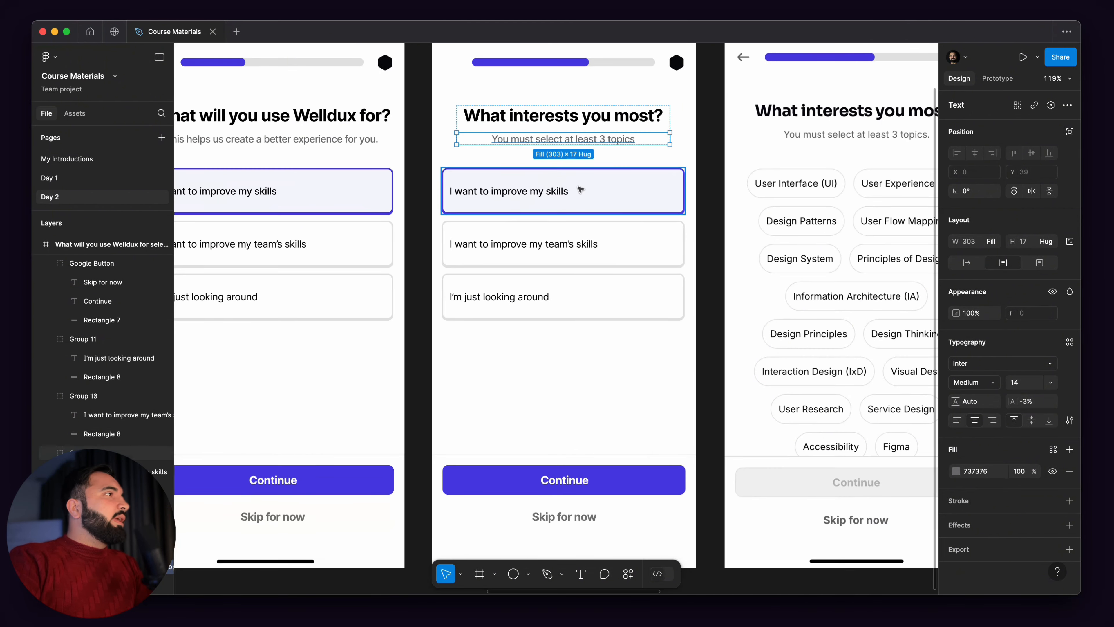
{"action": "left_click", "coordinate": [511, 194]}
{"action": "left_click", "coordinate": [566, 239], "text": "shift"}
{"action": "left_click", "coordinate": [568, 310], "text": "shift"}
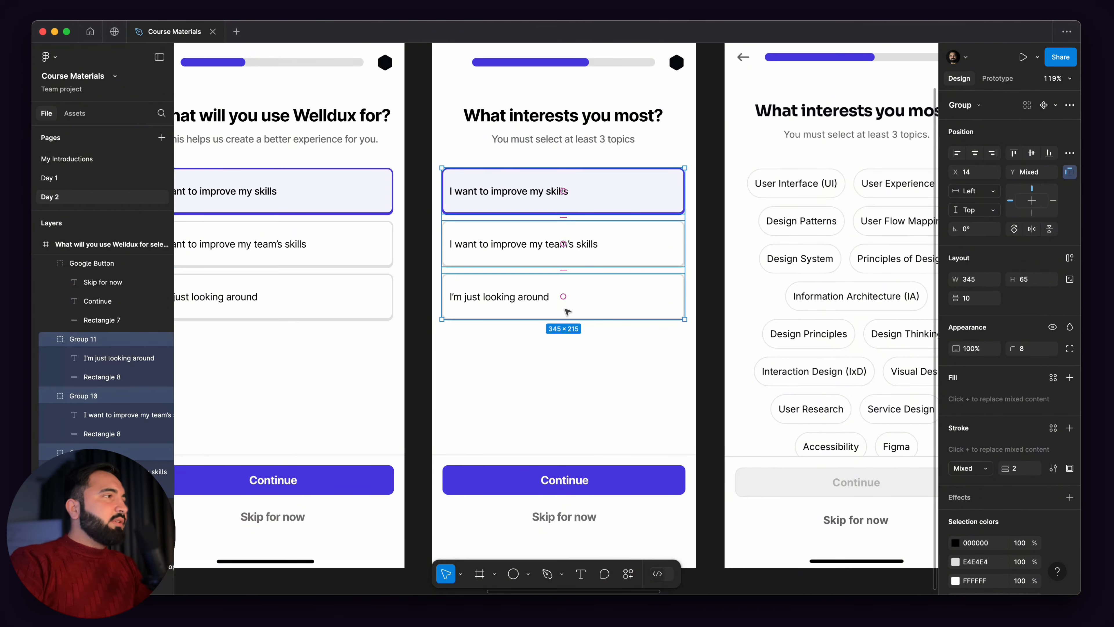
{"action": "key", "text": "Delete"}
Step: Examine the style and arrangement of the interest tags on the reference "What interests you most?" screen
{"action": "left_click_drag", "start_coordinate": [567, 311], "coordinate": [457, 278]}
{"action": "scroll", "coordinate": [457, 278], "scroll_direction": "up", "scroll_amount": 2}
{"action": "scroll", "coordinate": [457, 278], "scroll_direction": "right", "scroll_amount": 3}
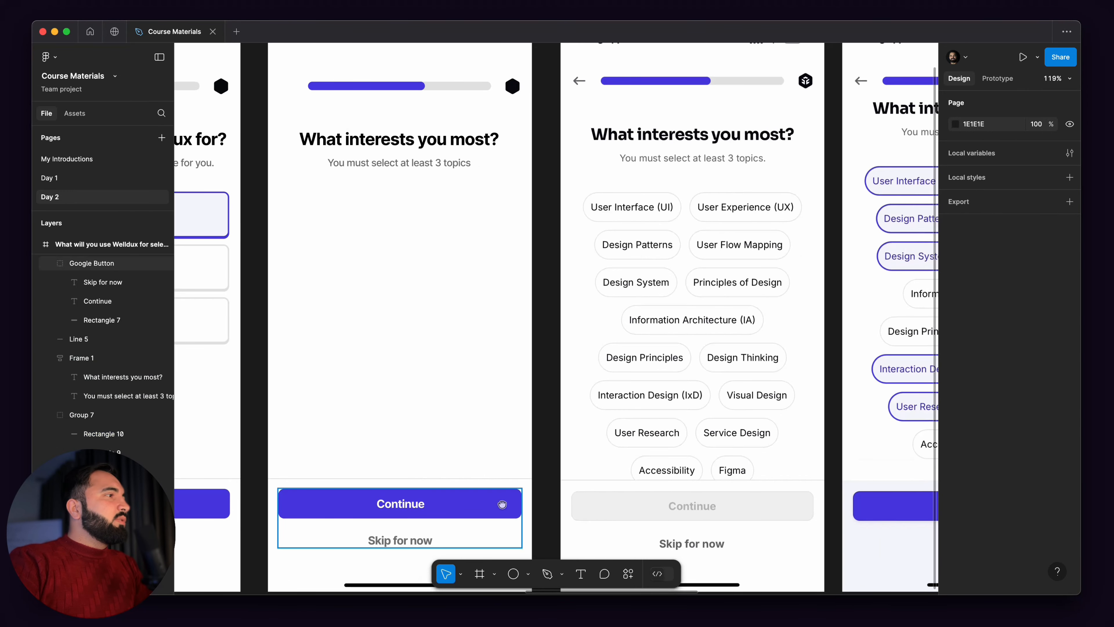
{"action": "scroll", "coordinate": [455, 502], "scroll_direction": "down", "scroll_amount": 4}
{"action": "scroll", "coordinate": [455, 503], "scroll_direction": "left", "scroll_amount": 2}
{"action": "scroll", "coordinate": [600, 316], "scroll_direction": "up", "scroll_amount": 5}
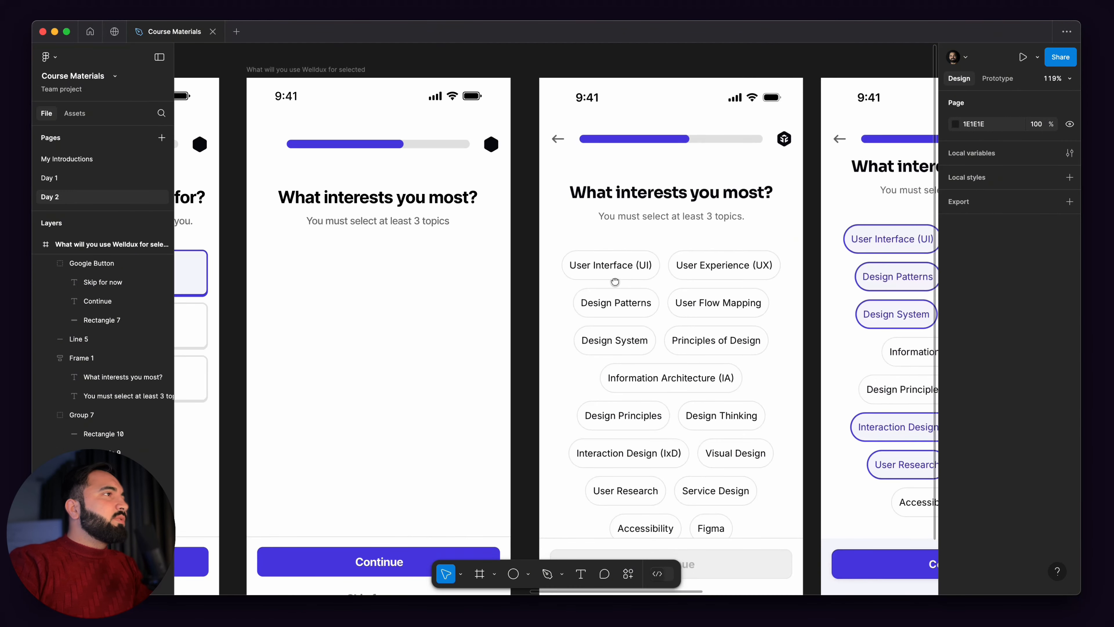
{"action": "scroll", "coordinate": [644, 253], "scroll_direction": "down", "scroll_amount": 1}
{"action": "scroll", "coordinate": [644, 253], "scroll_direction": "right", "scroll_amount": 2}
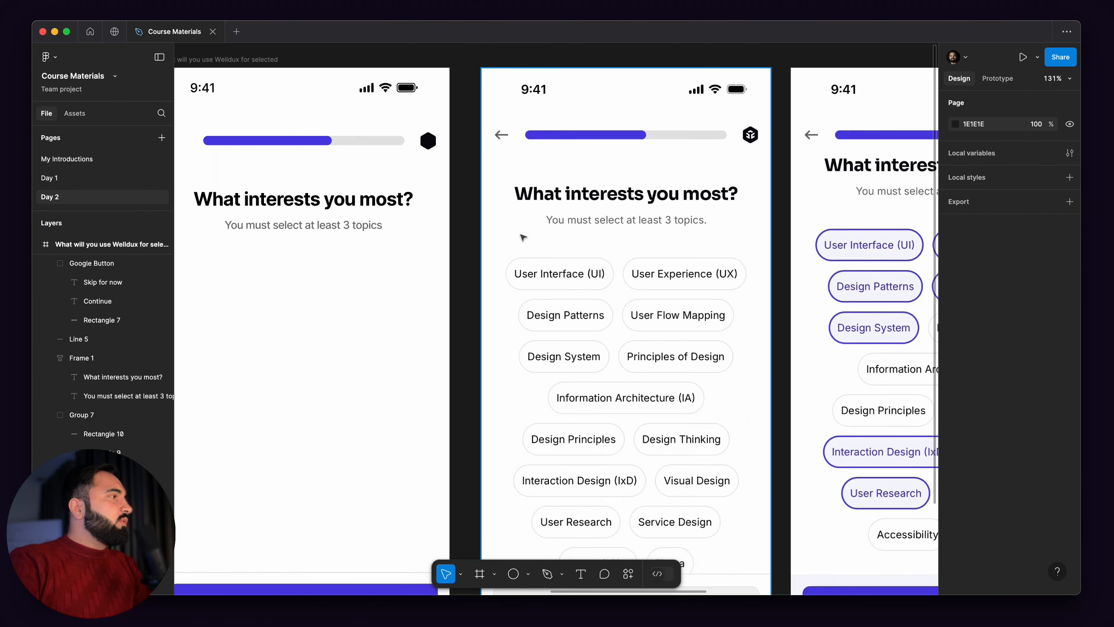
{"action": "scroll", "coordinate": [557, 277], "scroll_direction": "up", "scroll_amount": 5}
{"action": "left_click", "coordinate": [558, 277]}
{"action": "scroll", "coordinate": [505, 276], "scroll_direction": "up", "scroll_amount": 10}
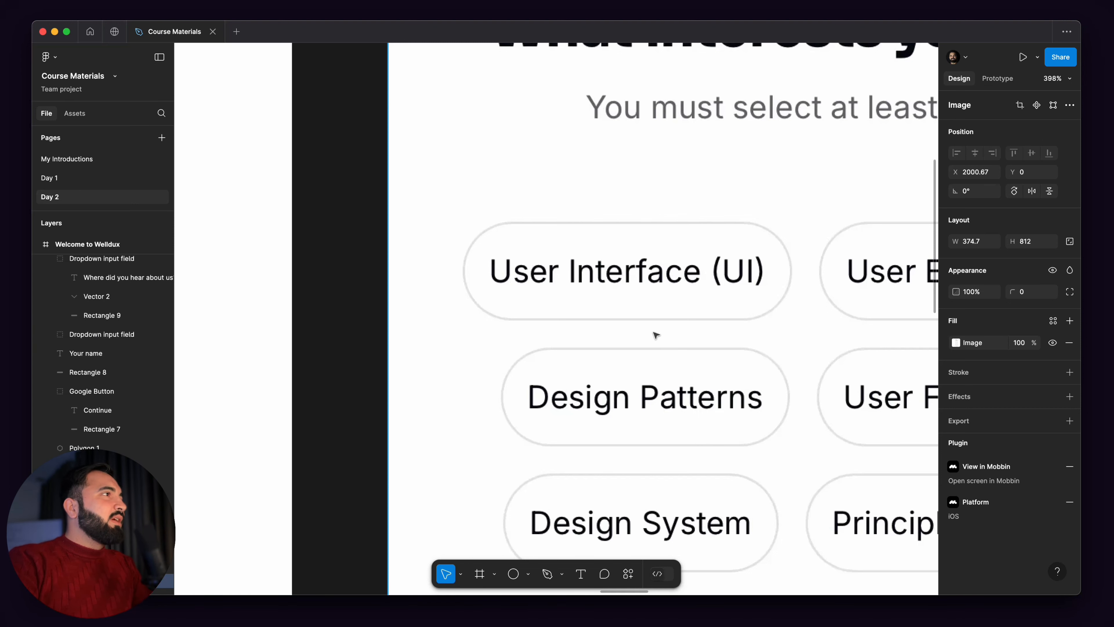
{"action": "scroll", "coordinate": [656, 336], "scroll_direction": "down", "scroll_amount": 5}
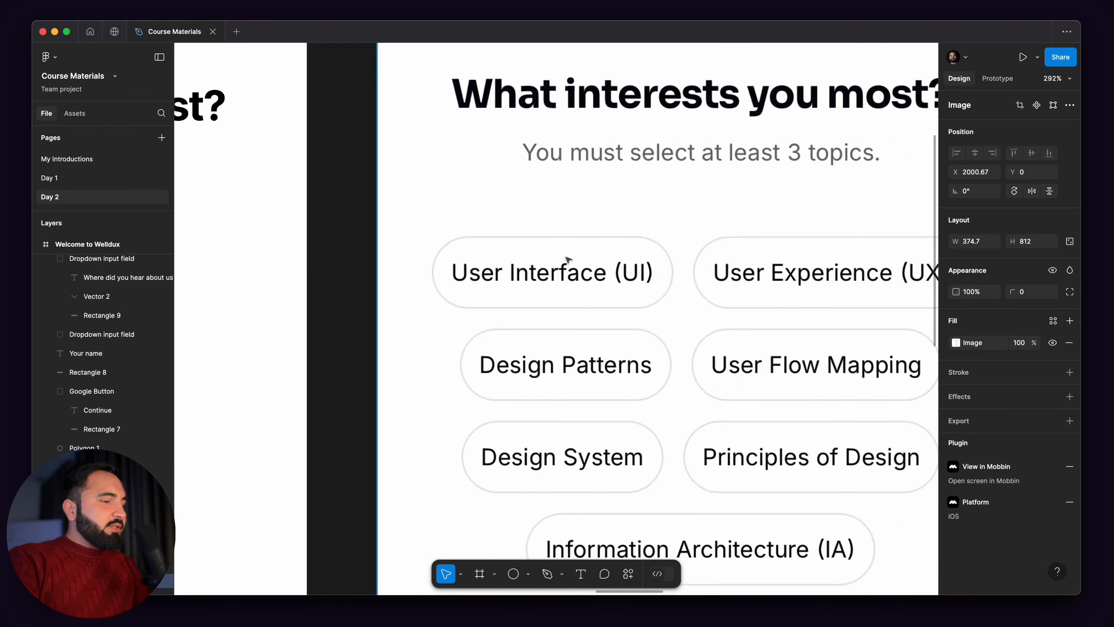
Step: Add a text layer reading "User" over the reference "User Interface (UI)" tag and set its fill to black 000000
{"action": "key", "text": "t"}
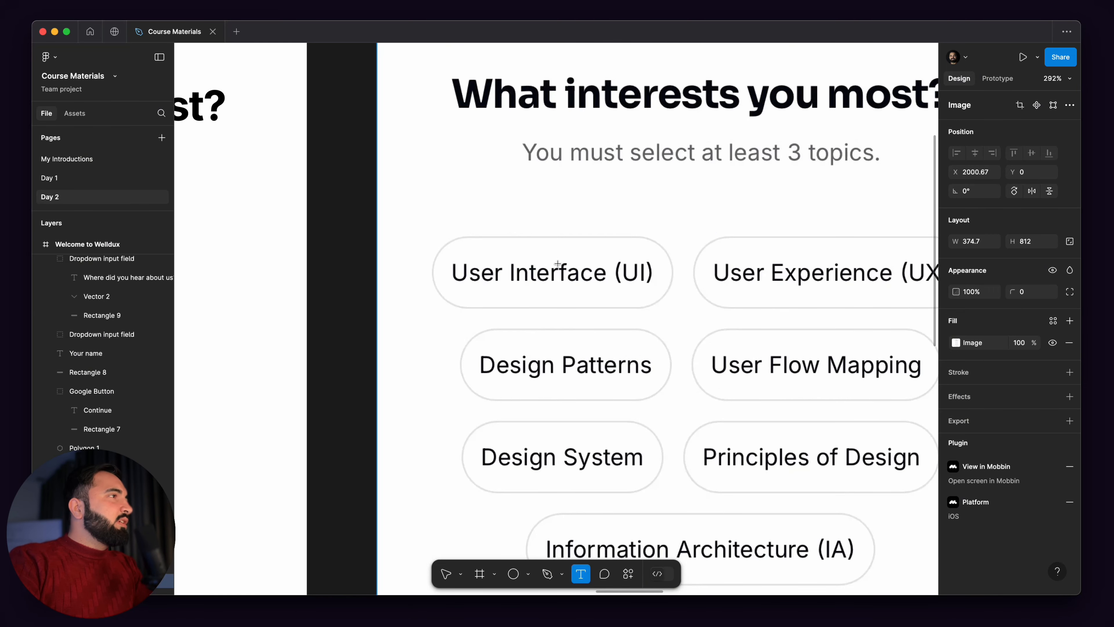
{"action": "left_click", "coordinate": [697, 281]}
{"action": "type", "text": "Use"}
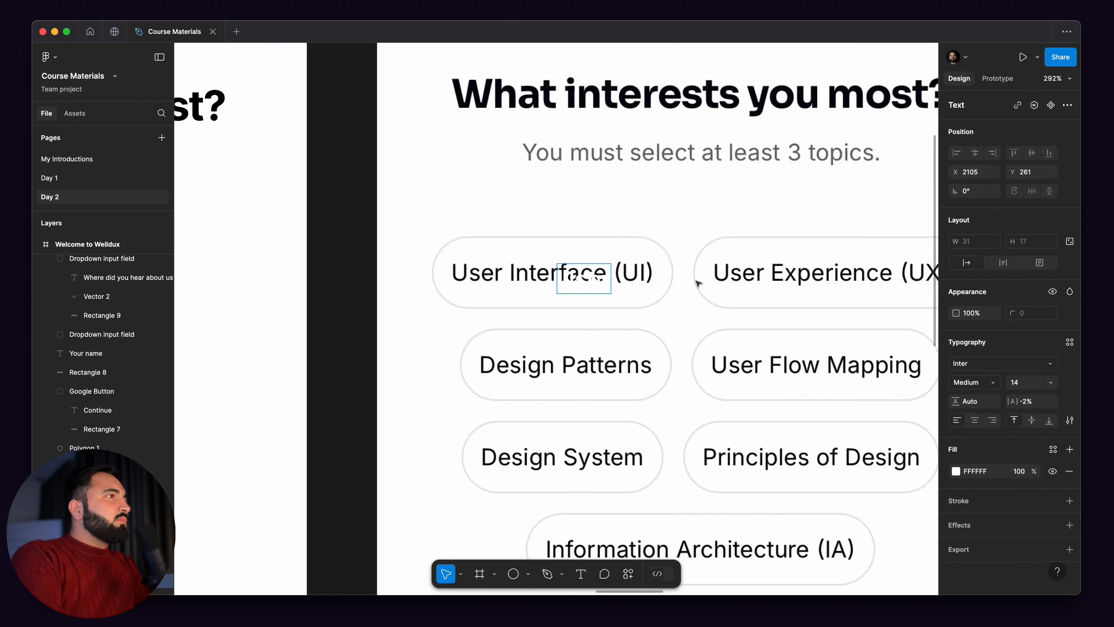
{"action": "key", "text": "ctrl+a"}
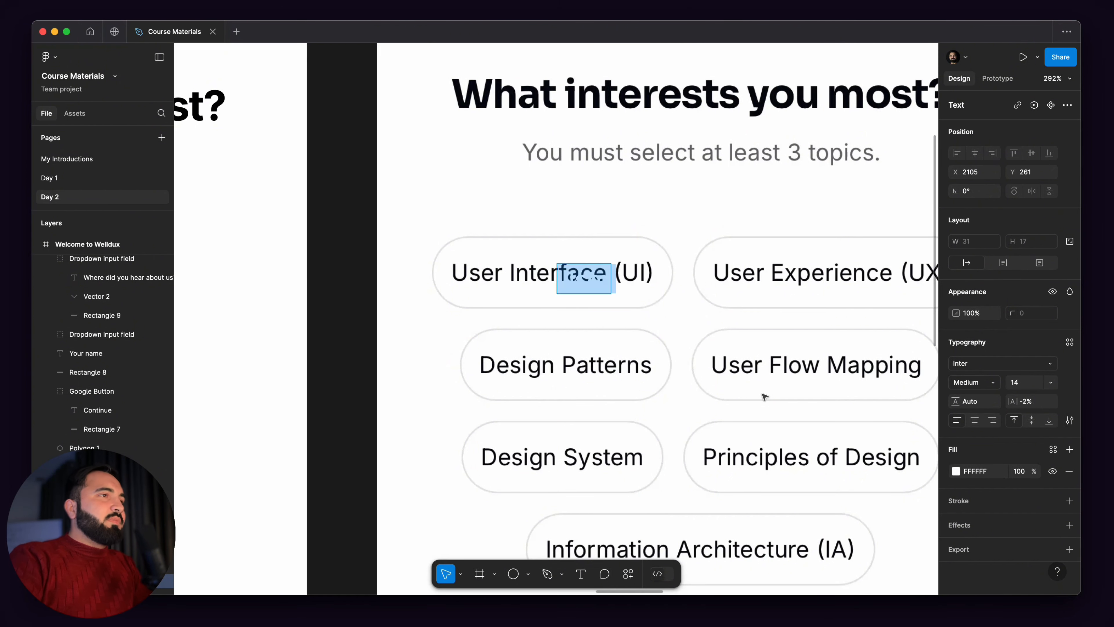
{"action": "left_click", "coordinate": [957, 472]}
{"action": "left_click_drag", "start_coordinate": [893, 413], "coordinate": [425, 566]}
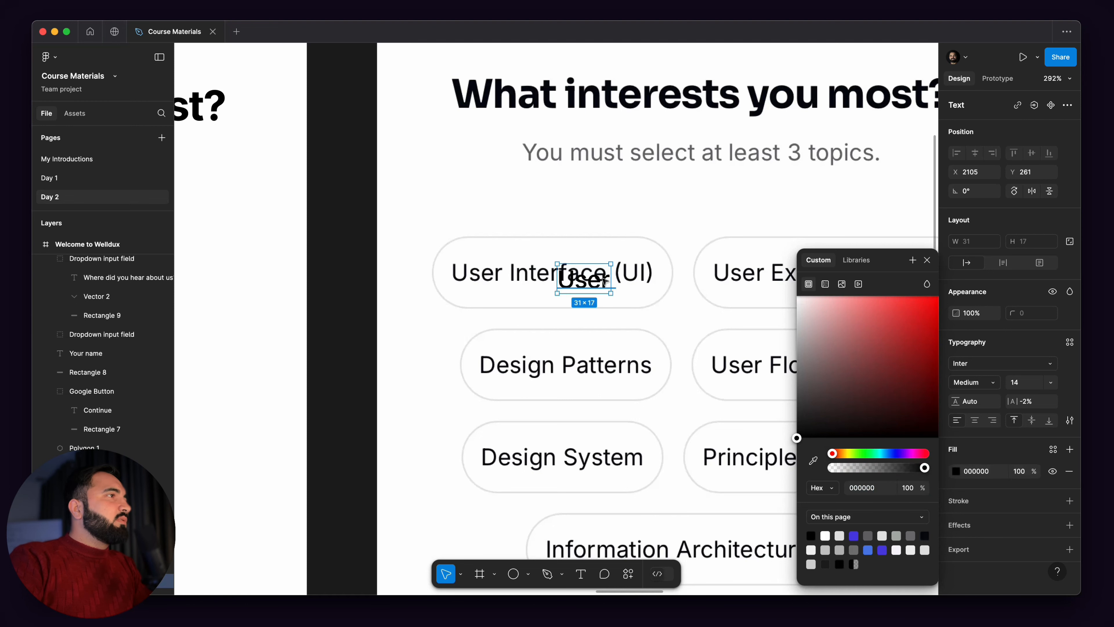
Step: Move the "User" text clear of the reference label and extend it to read "User Interface (UI)"
{"action": "left_click_drag", "start_coordinate": [583, 286], "coordinate": [504, 309]}
{"action": "double_click", "coordinate": [528, 316]}
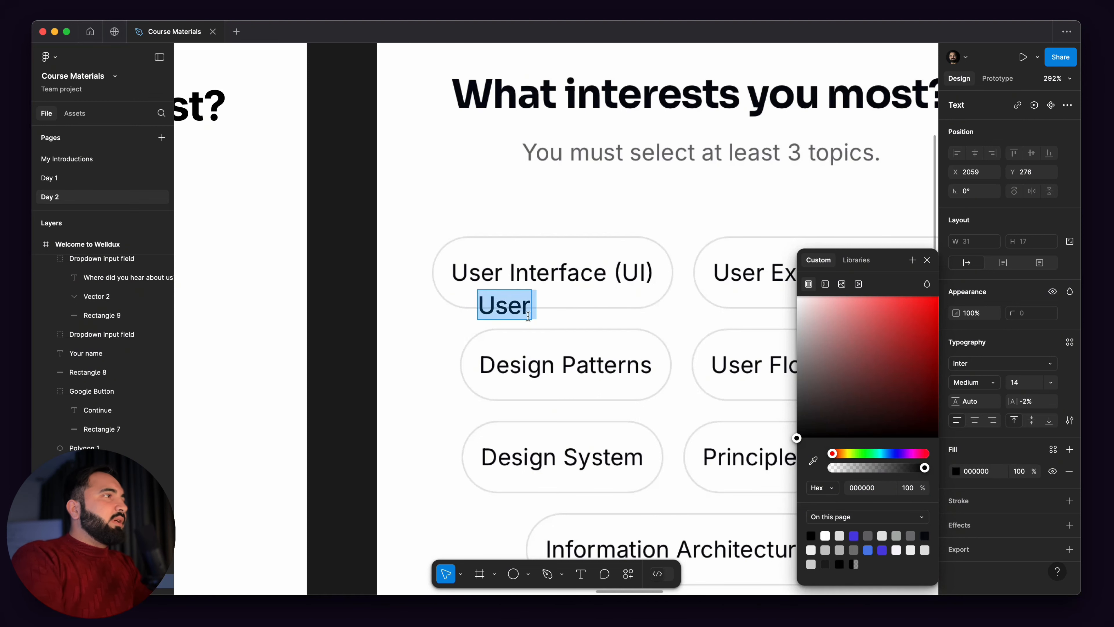
{"action": "left_click", "coordinate": [530, 317]}
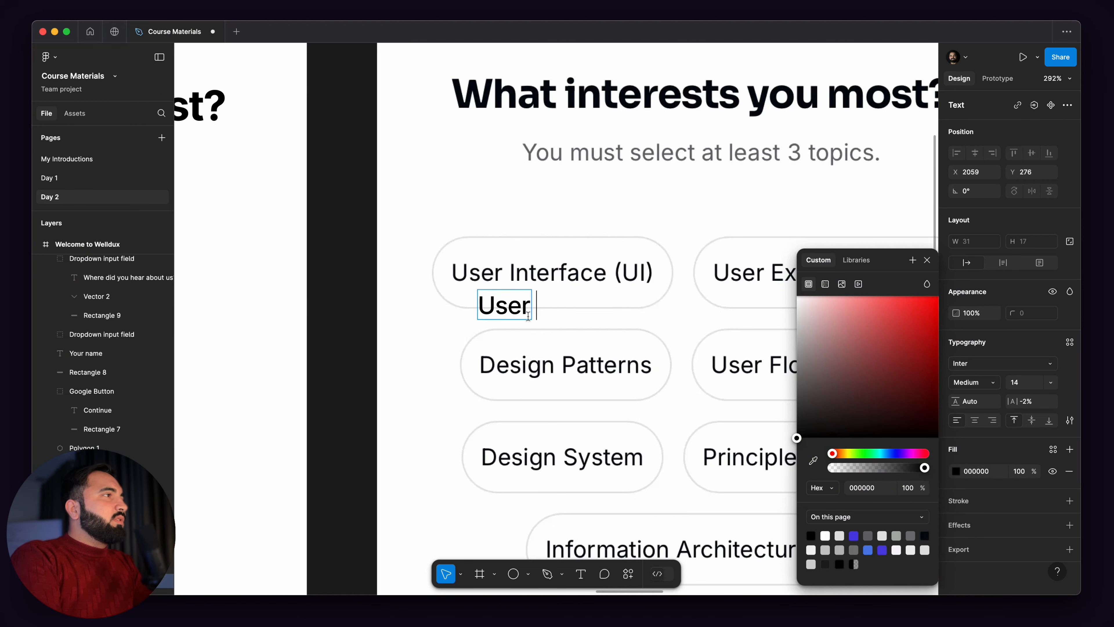
{"action": "type", "text": "Interface"}
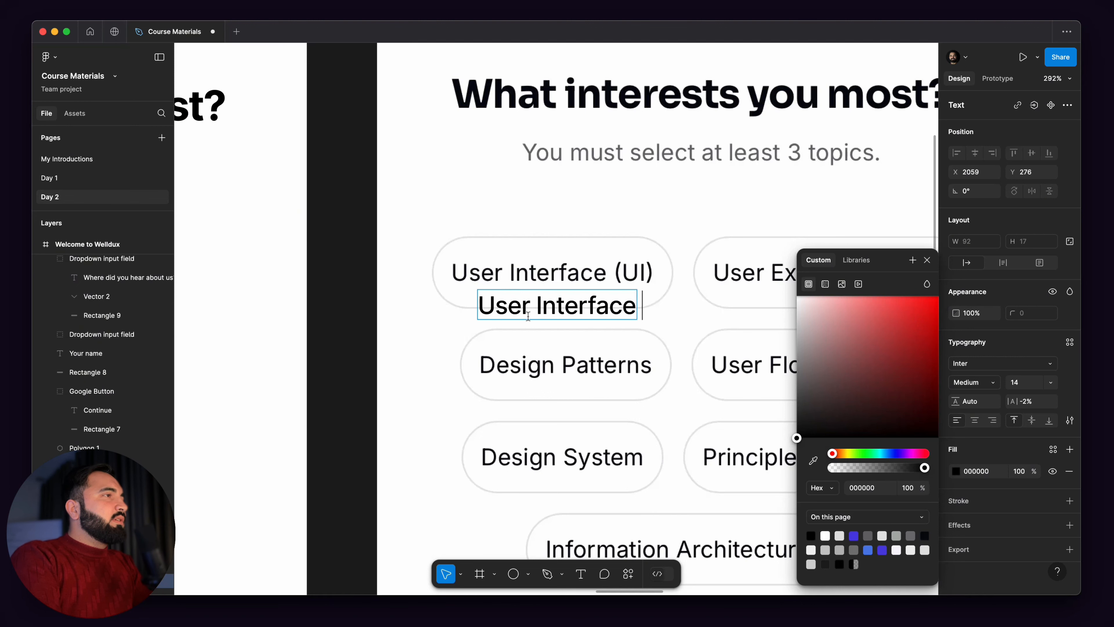
{"action": "type", "text": " (UI"}
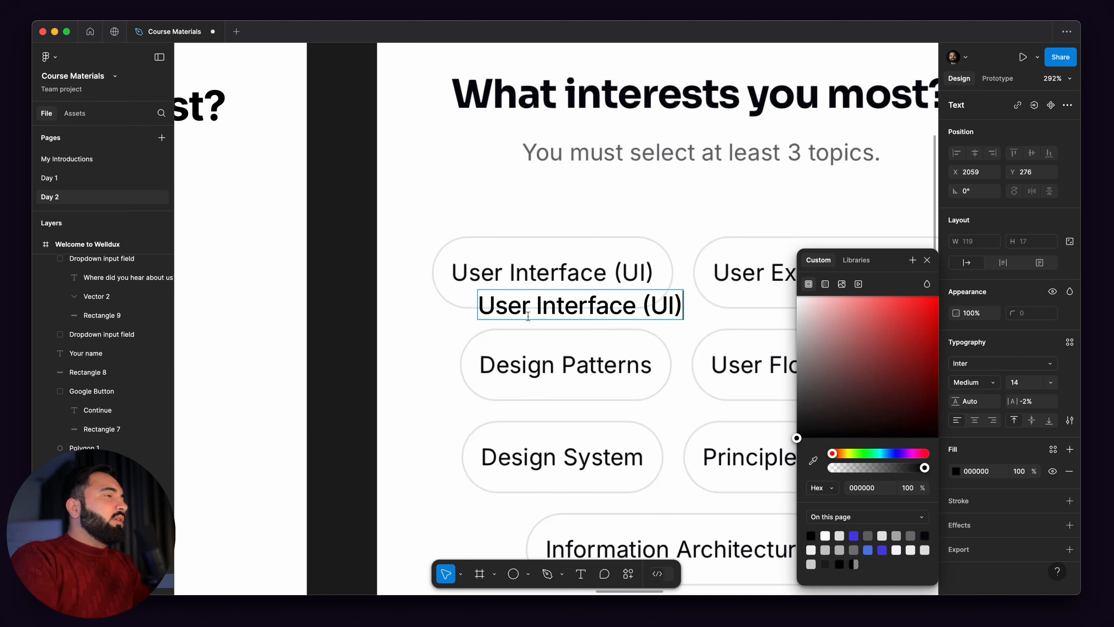
{"action": "type", "text": ")"}
{"action": "key", "text": "Escape"}
Step: Set the "User Interface (UI)" text to Regular weight and align it over the matching reference label
{"action": "left_click_drag", "start_coordinate": [634, 293], "coordinate": [606, 267]}
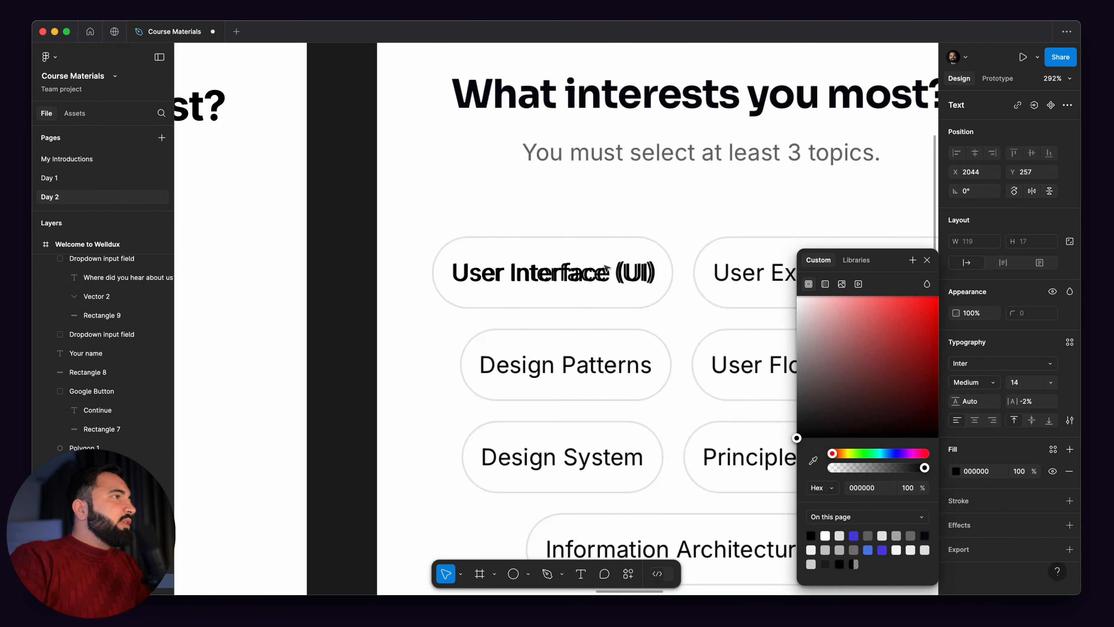
{"action": "scroll", "coordinate": [606, 266], "scroll_direction": "up", "scroll_amount": 5}
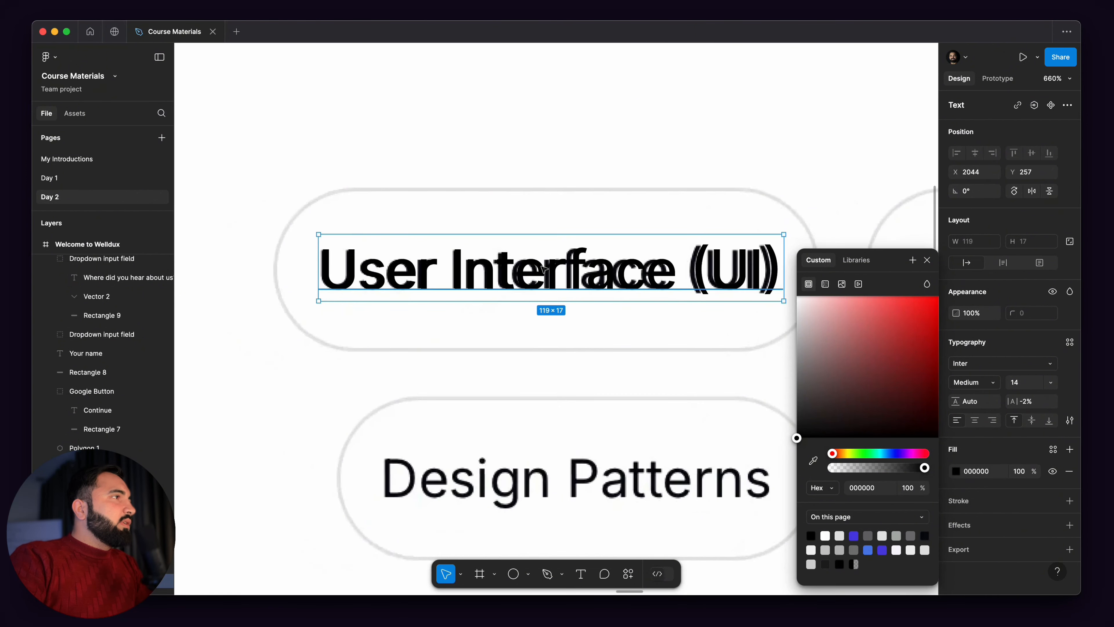
{"action": "left_click_drag", "start_coordinate": [544, 269], "coordinate": [546, 326]}
{"action": "left_click", "coordinate": [980, 383]}
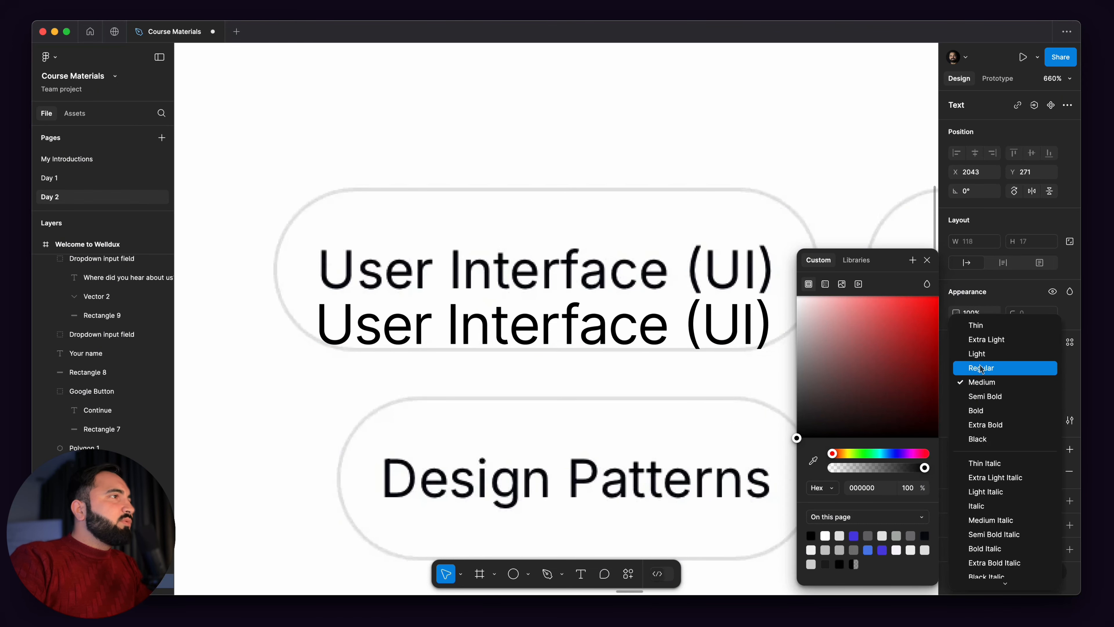
{"action": "left_click", "coordinate": [981, 368]}
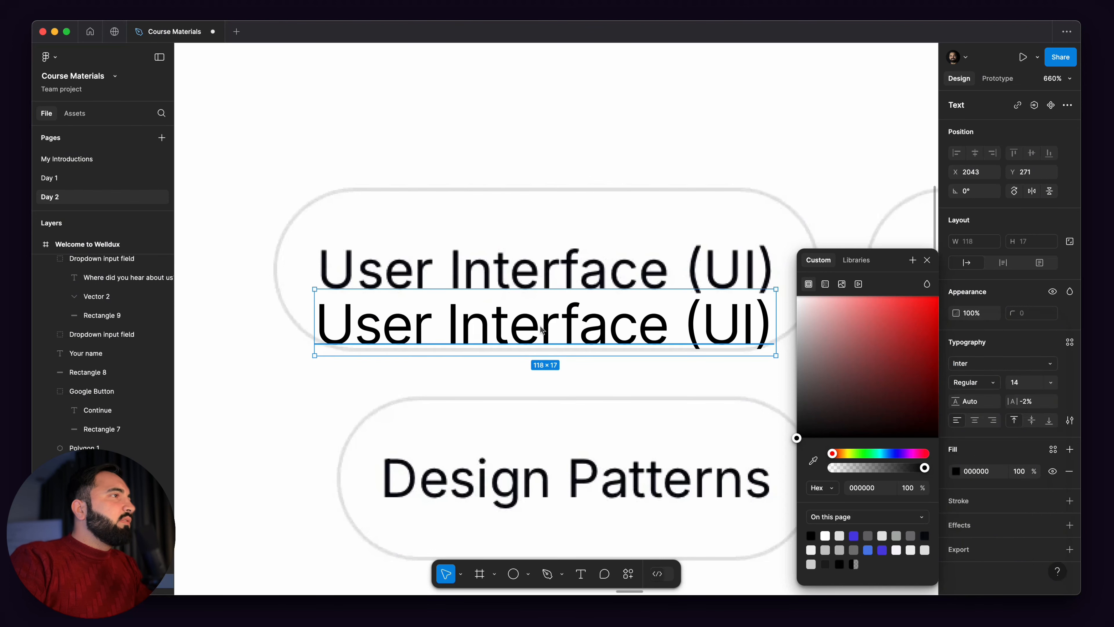
{"action": "left_click_drag", "start_coordinate": [538, 298], "coordinate": [544, 274]}
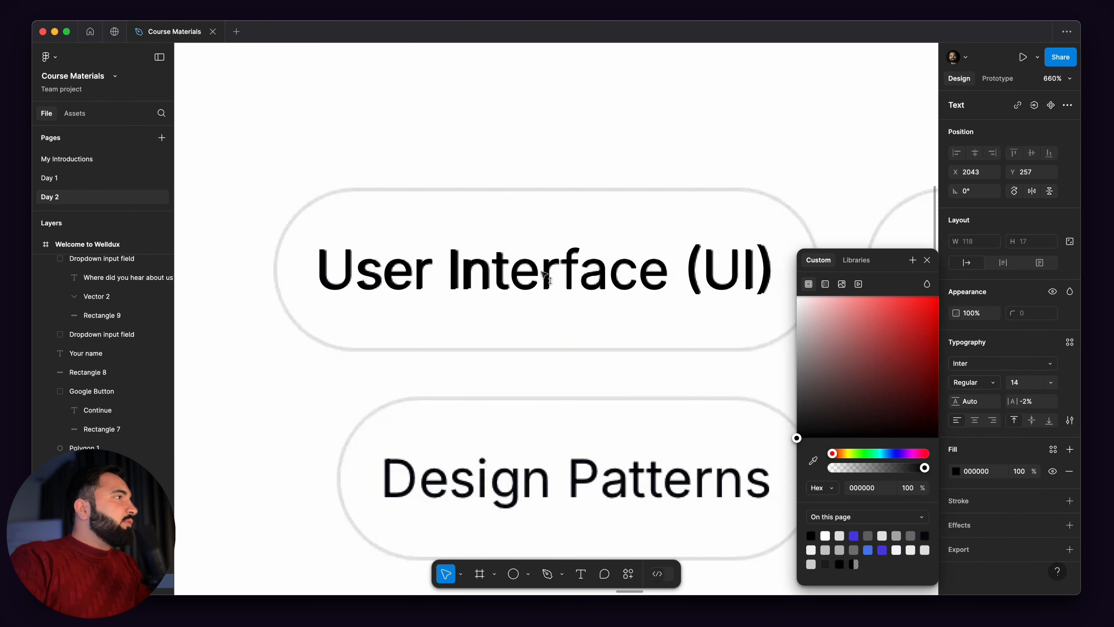
Step: Wrap the "User Interface (UI)" text layer in an auto layout frame
{"action": "scroll", "coordinate": [544, 273], "scroll_direction": "down", "scroll_amount": 2}
{"action": "right_click", "coordinate": [616, 264]}
{"action": "left_click", "coordinate": [594, 210]}
{"action": "left_click", "coordinate": [739, 274]}
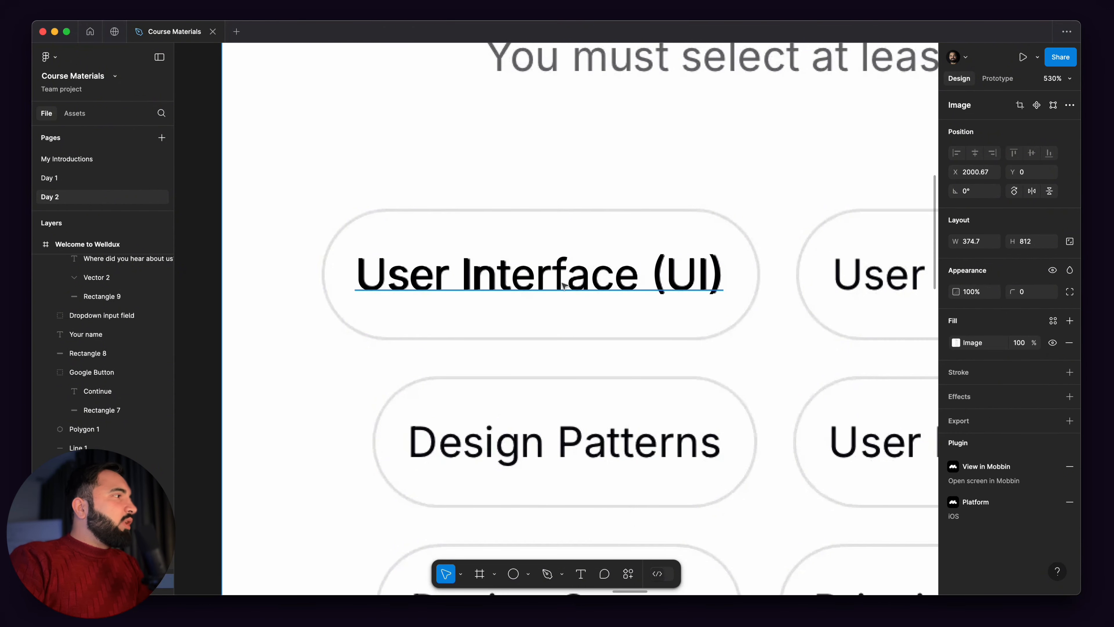
{"action": "scroll", "coordinate": [604, 272], "scroll_direction": "left", "scroll_amount": 3}
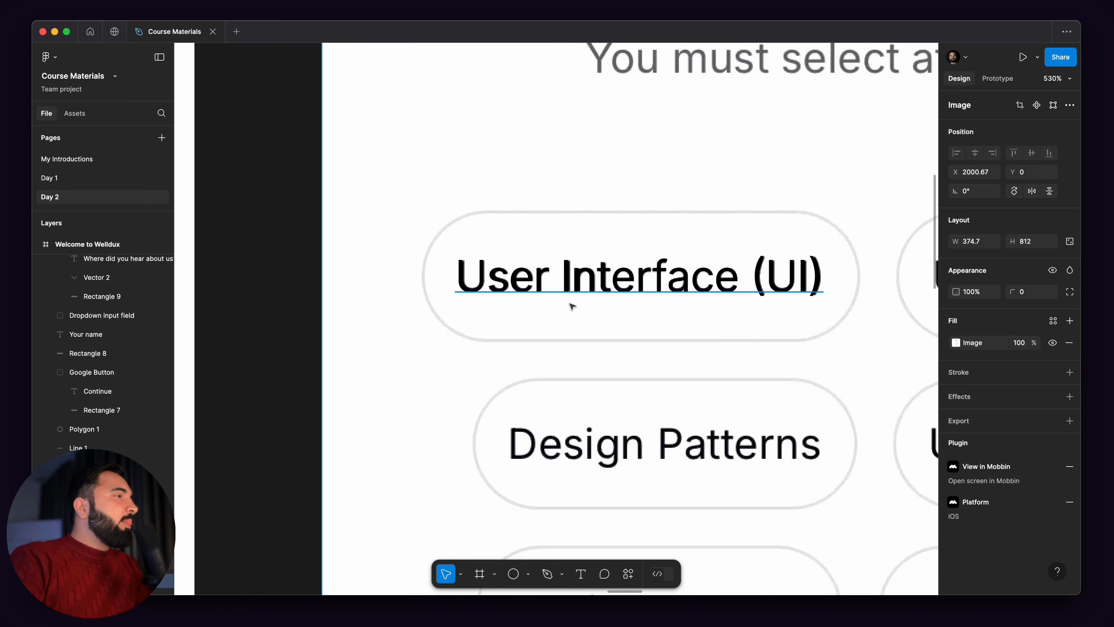
{"action": "scroll", "coordinate": [572, 306], "scroll_direction": "right", "scroll_amount": 2}
{"action": "left_click", "coordinate": [542, 291]}
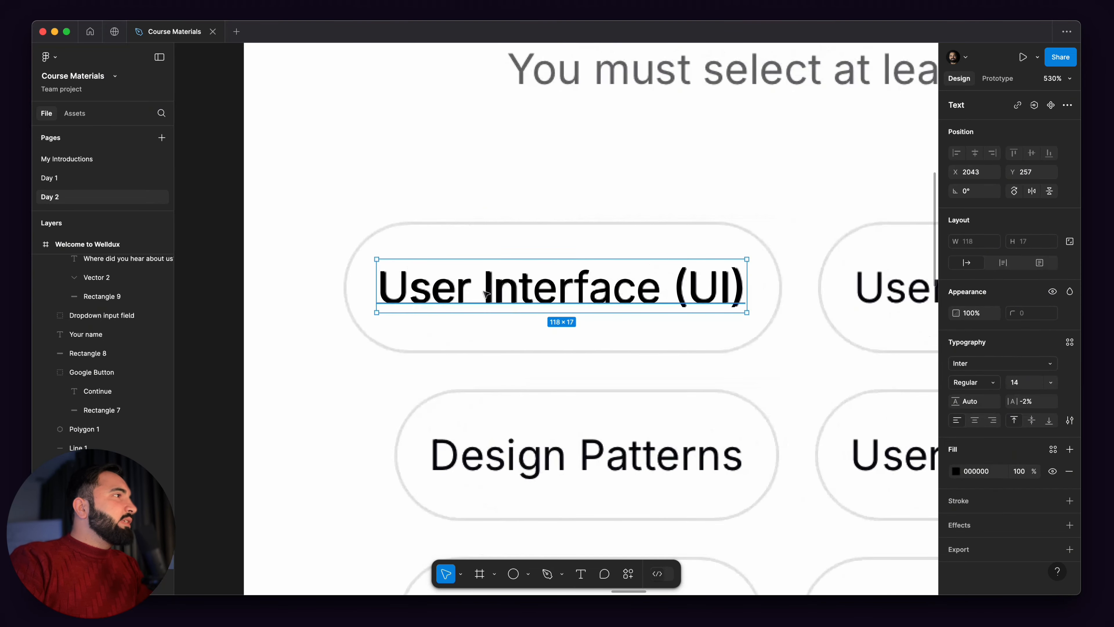
{"action": "right_click", "coordinate": [605, 287]}
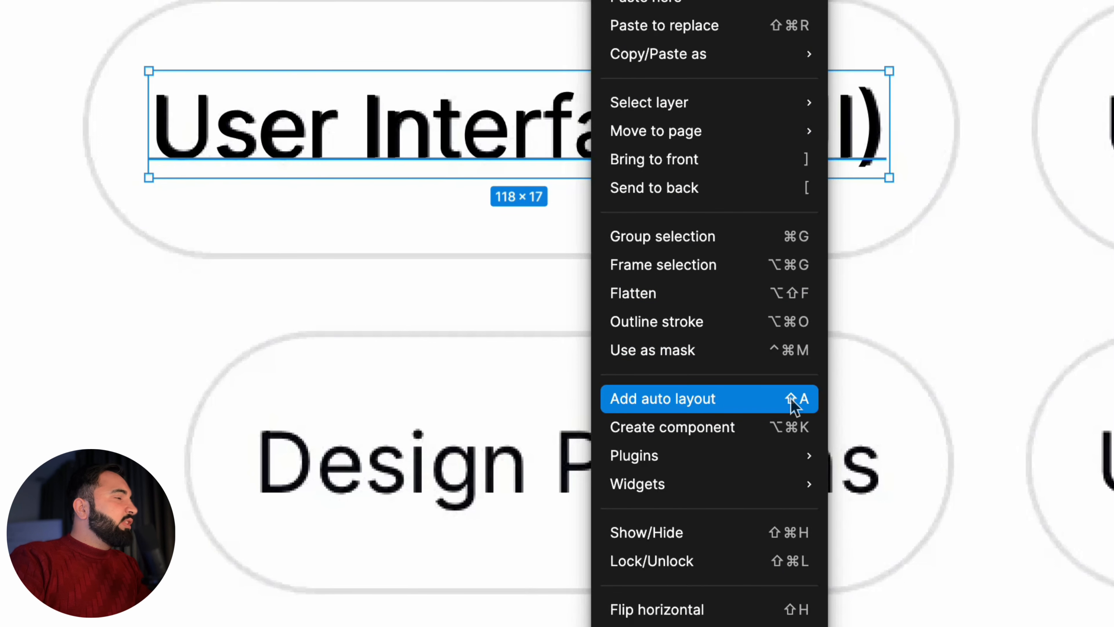
{"action": "left_click", "coordinate": [710, 399]}
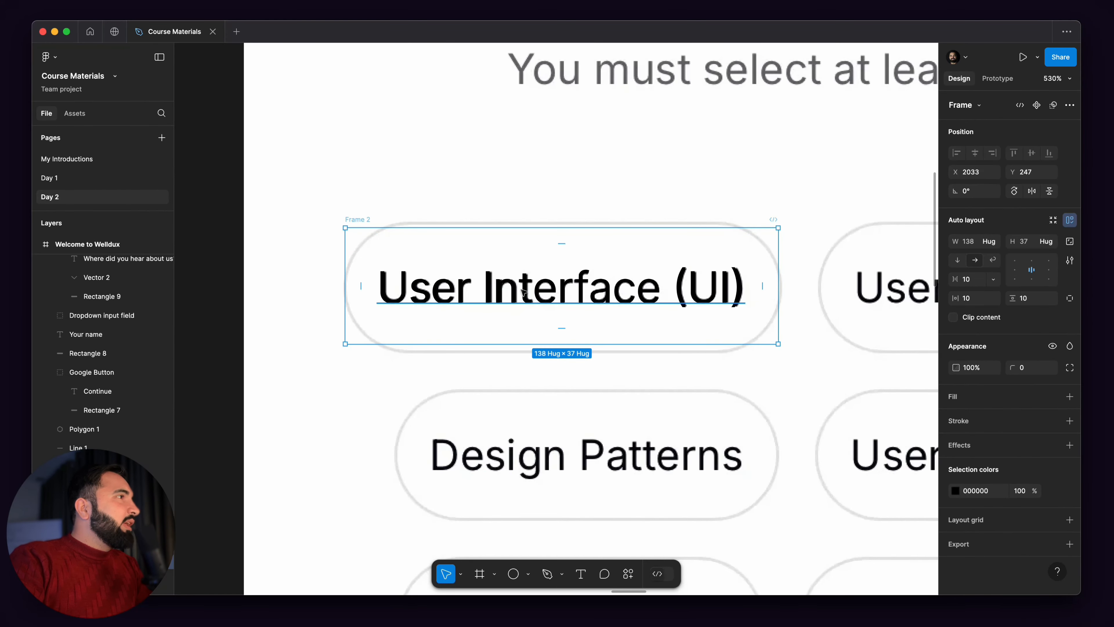
Step: Move the auto layout frame above the reference "User Interface (UI)" tag and back over it to compare them
{"action": "left_click_drag", "start_coordinate": [522, 292], "coordinate": [509, 203]}
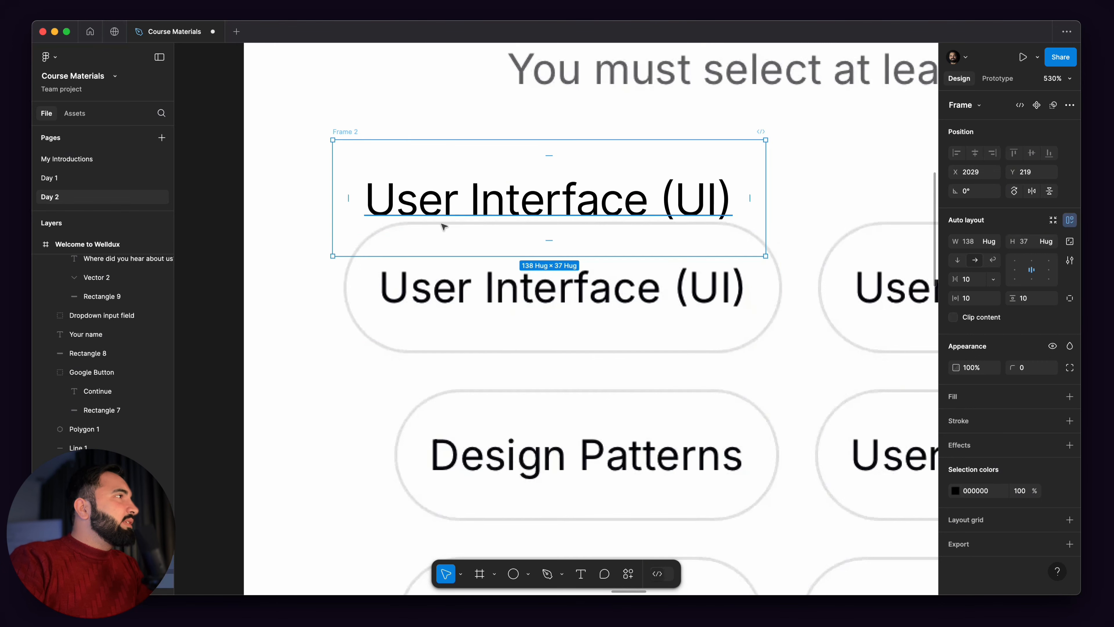
{"action": "double_click", "coordinate": [505, 202]}
{"action": "key", "text": "Escape"}
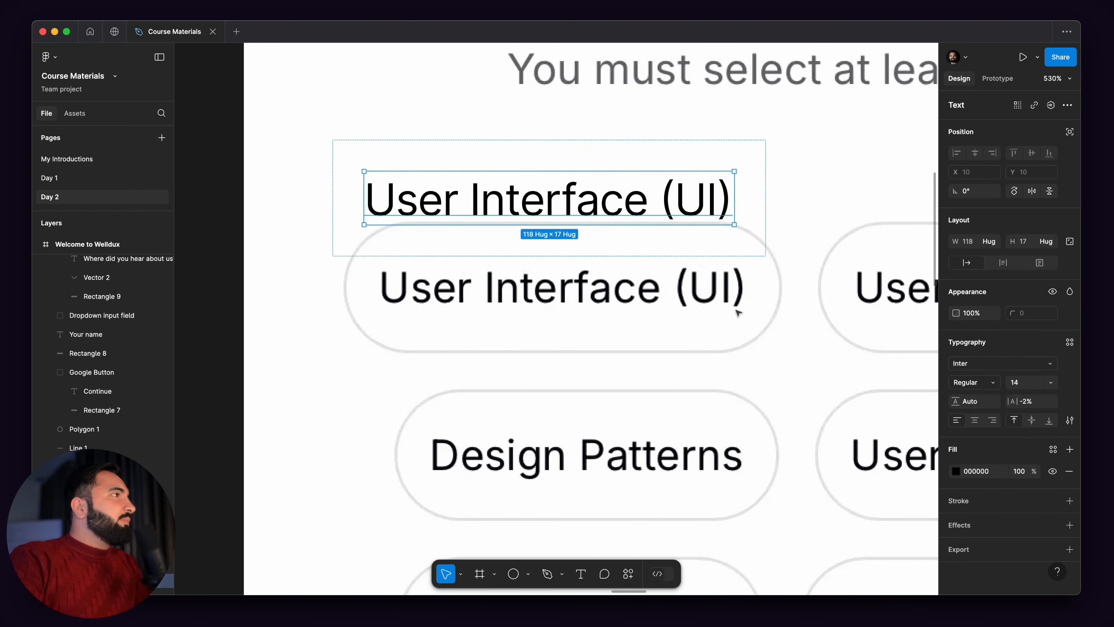
{"action": "left_click", "coordinate": [354, 132]}
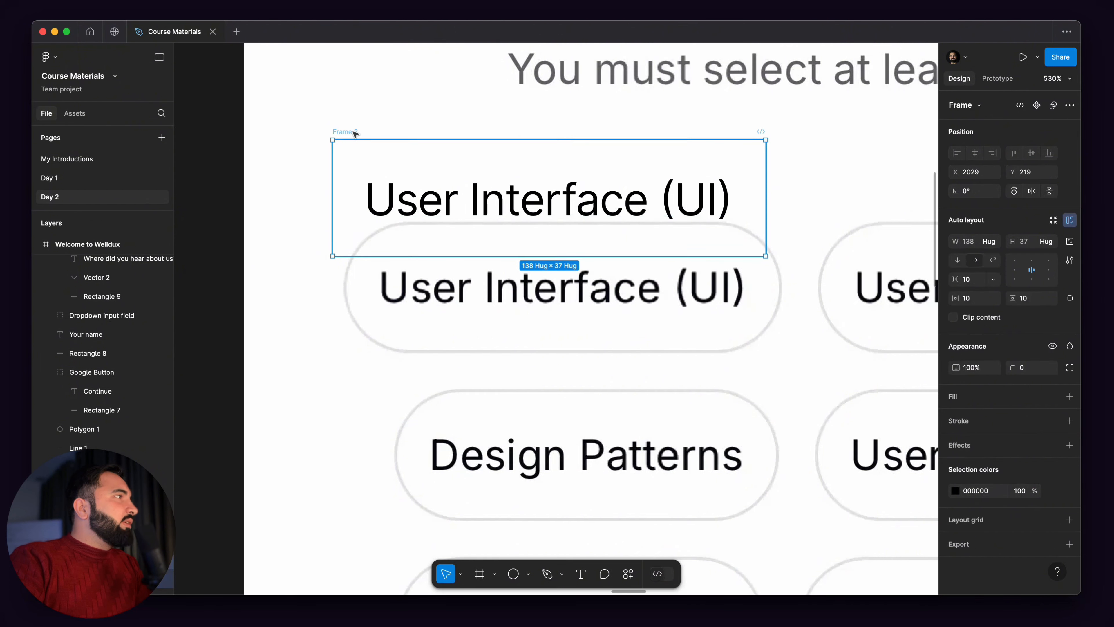
{"action": "key", "text": "super+z"}
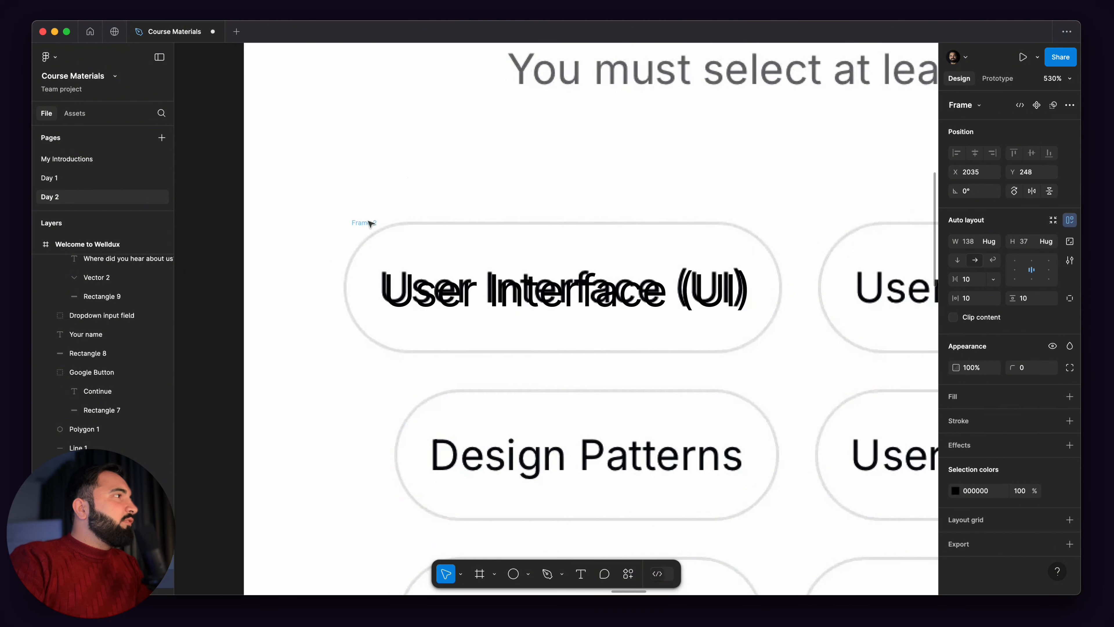
{"action": "left_click", "coordinate": [362, 220]}
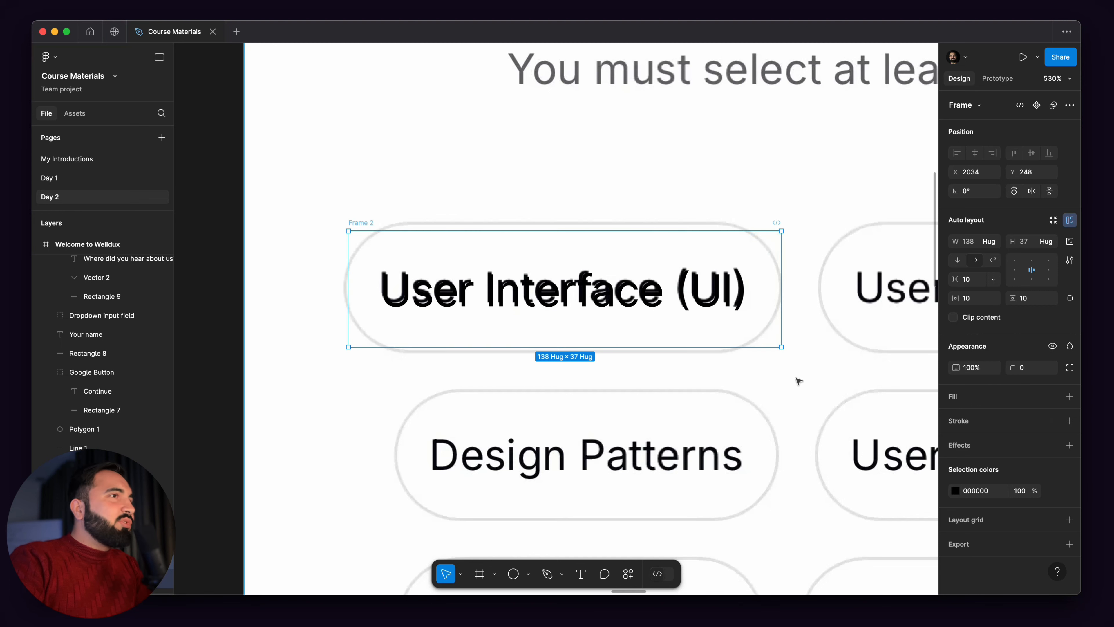
Step: Give the "User Interface (UI)" frame a white FFFFFF fill and a black 000000 inside stroke of width 1
{"action": "left_click", "coordinate": [1070, 396]}
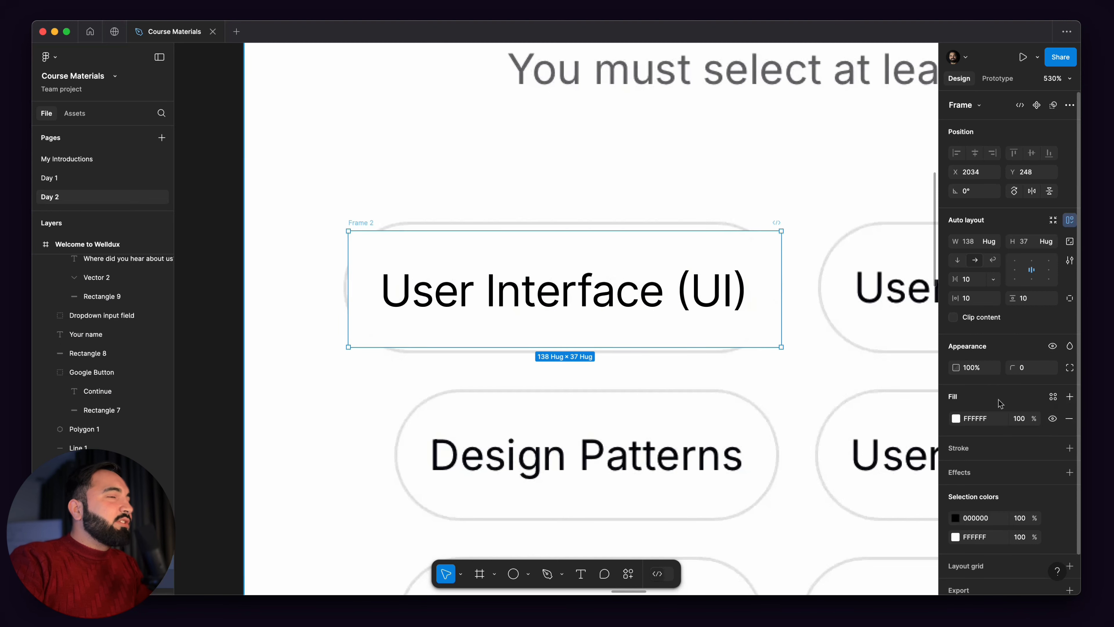
{"action": "left_click", "coordinate": [1070, 418]}
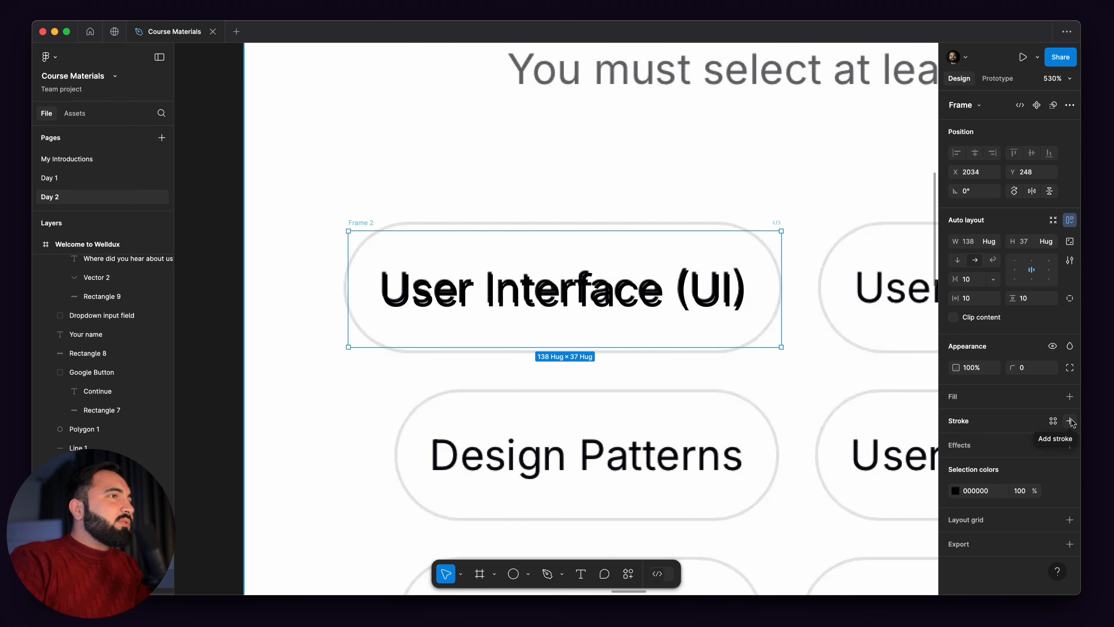
{"action": "left_click", "coordinate": [1070, 420]}
{"action": "scroll", "coordinate": [616, 279], "scroll_direction": "down", "scroll_amount": 10}
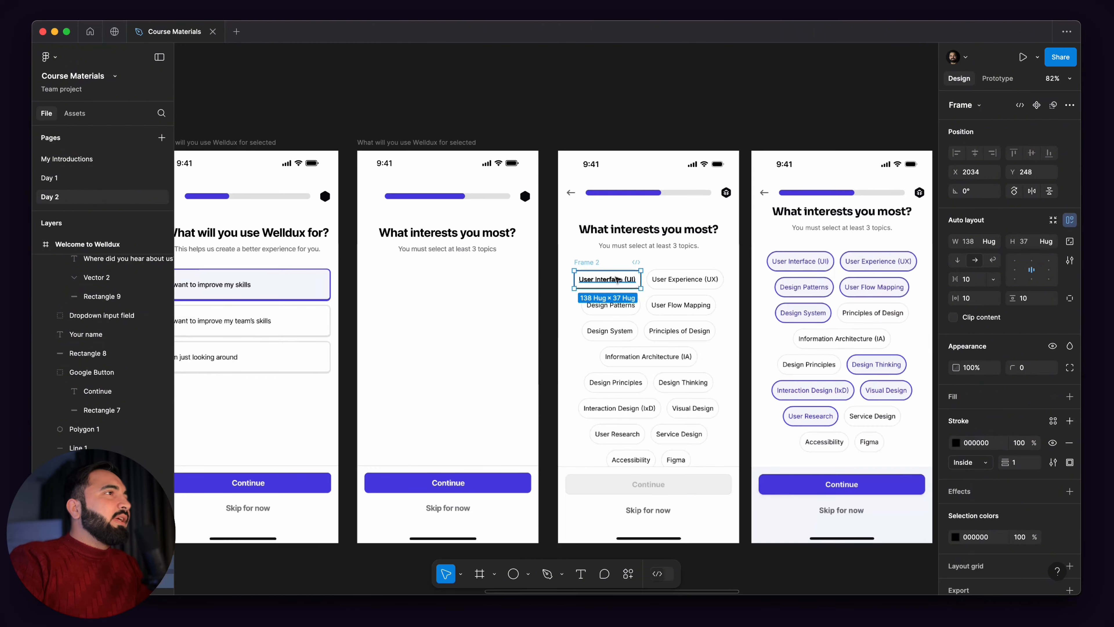
{"action": "scroll", "coordinate": [815, 268], "scroll_direction": "up", "scroll_amount": 4}
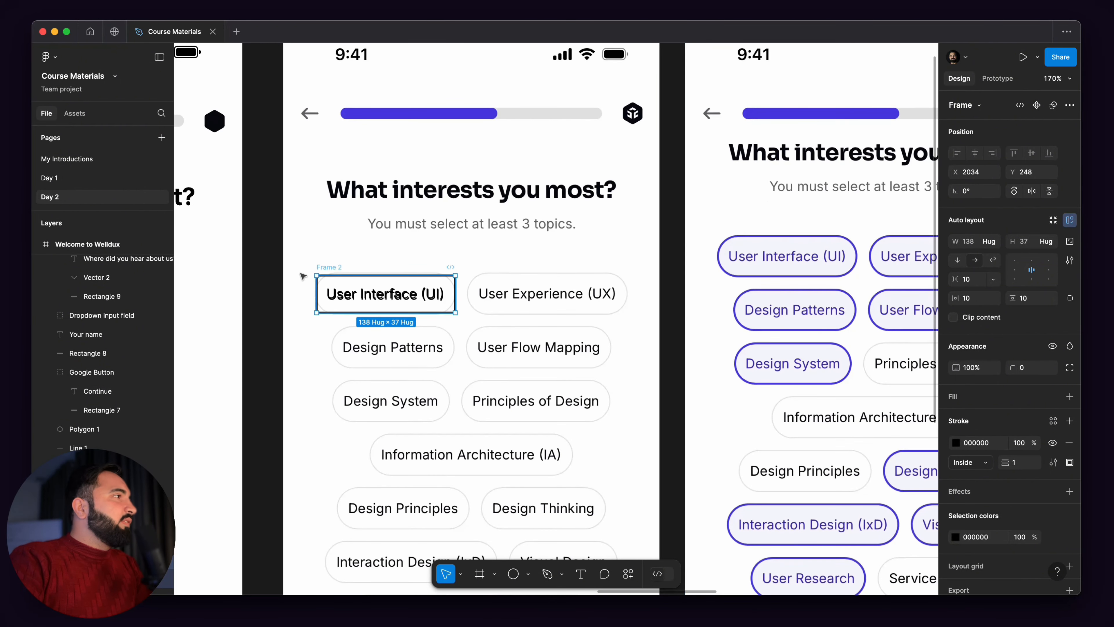
{"action": "key", "text": "shift+2"}
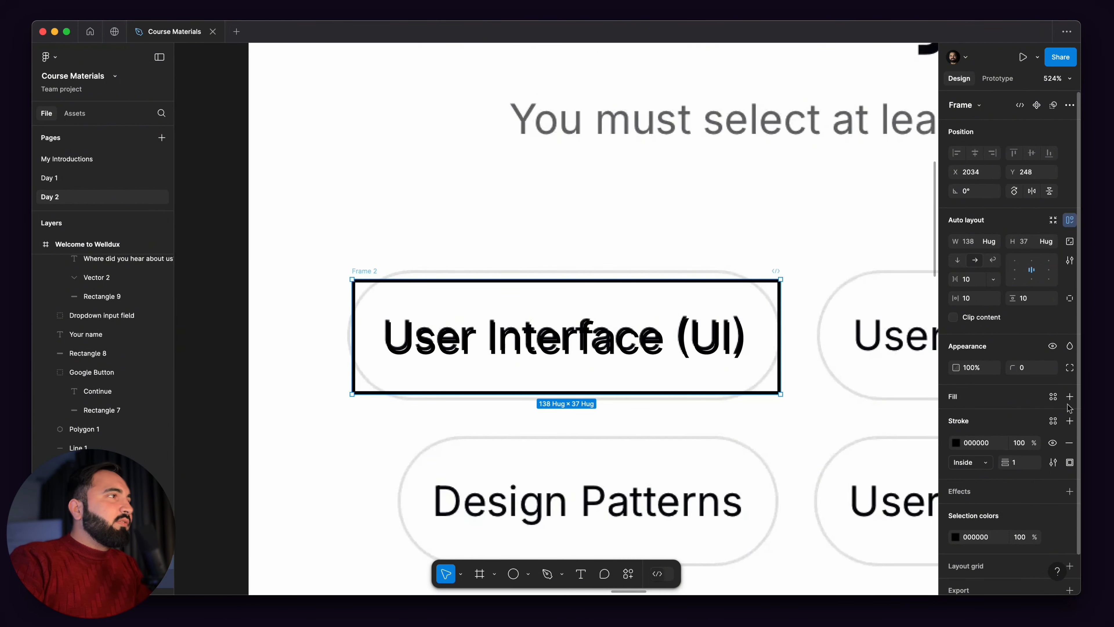
{"action": "left_click", "coordinate": [1070, 397]}
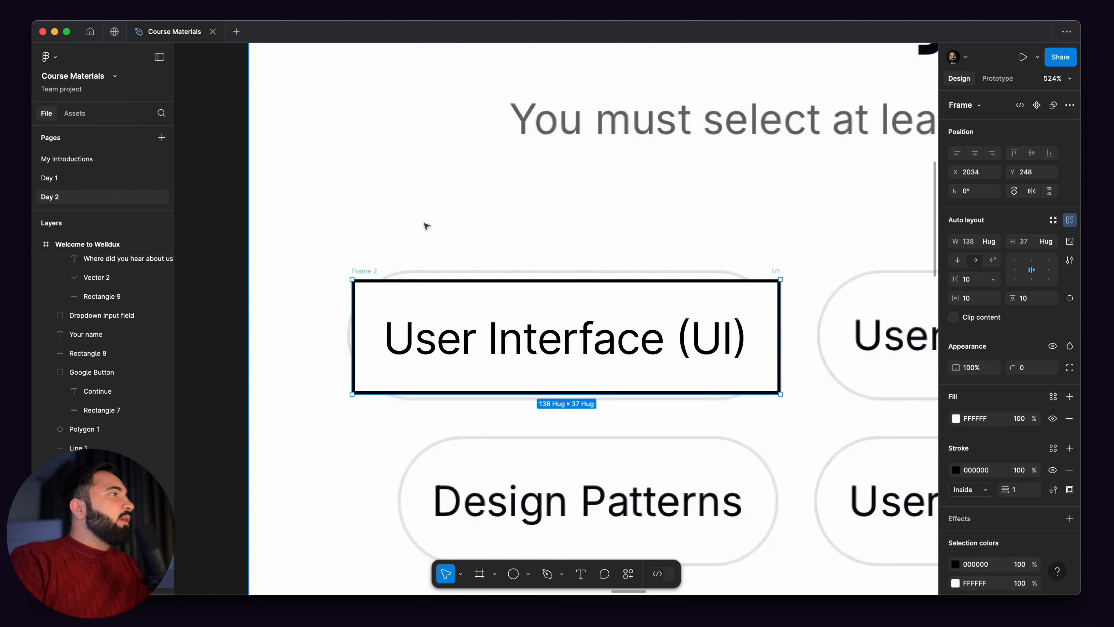
Step: Move the frame slightly down to expose the reference tag's outline and sample that outline's grey E4E4E4 for the frame's stroke
{"action": "left_click", "coordinate": [378, 259]}
{"action": "left_click", "coordinate": [364, 274]}
{"action": "left_click_drag", "start_coordinate": [363, 274], "coordinate": [373, 305]}
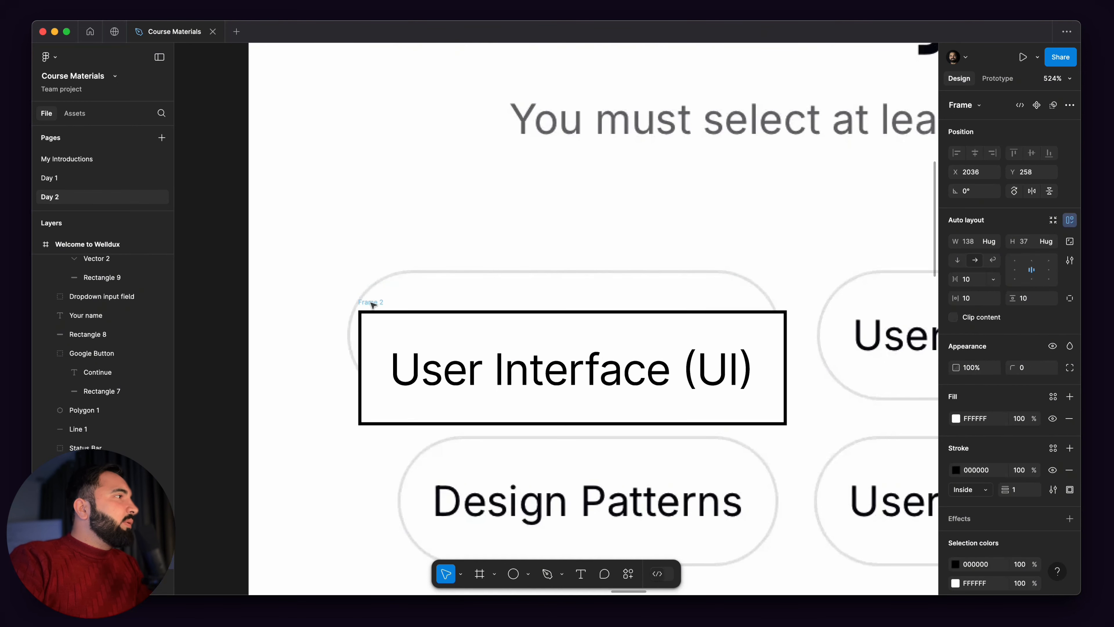
{"action": "scroll", "coordinate": [370, 290], "scroll_direction": "up", "scroll_amount": 10}
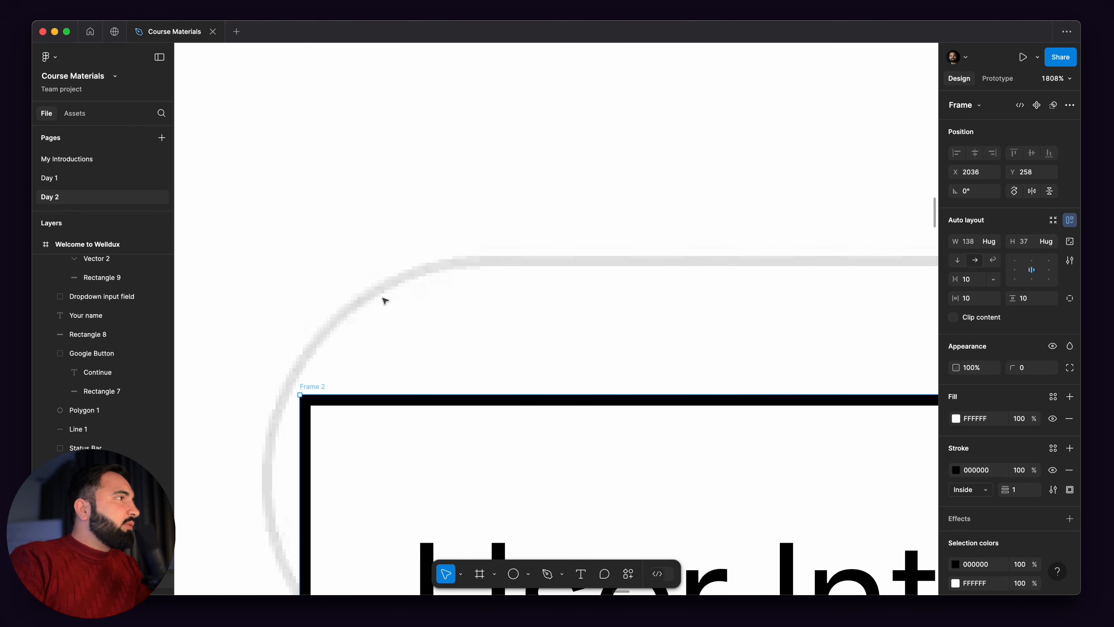
{"action": "left_click", "coordinate": [646, 446]}
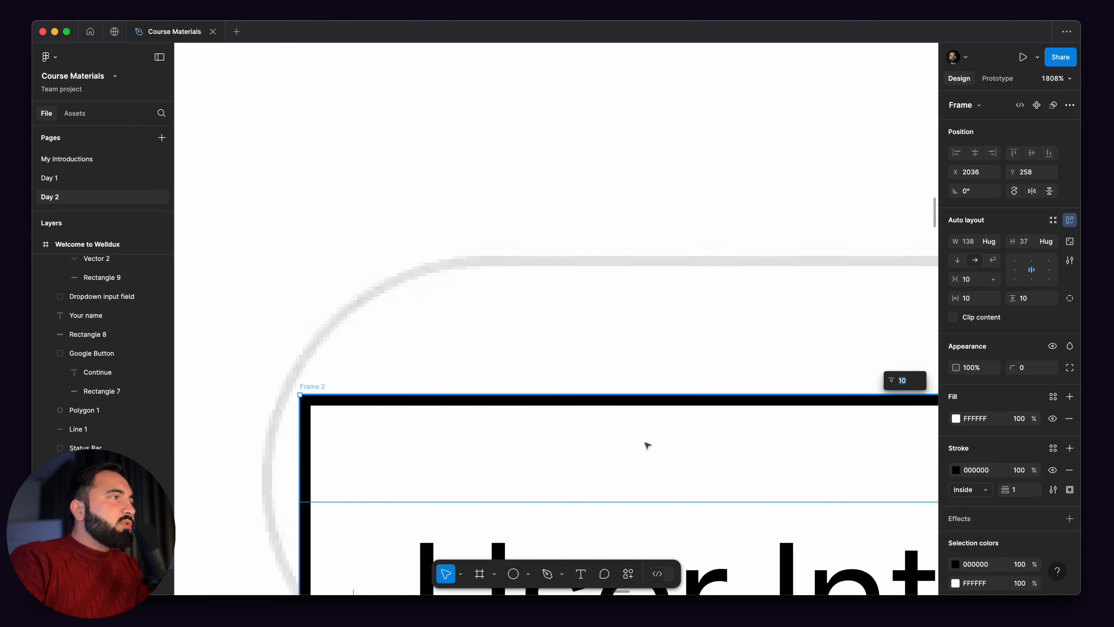
{"action": "left_click", "coordinate": [956, 470]}
{"action": "left_click", "coordinate": [812, 461]}
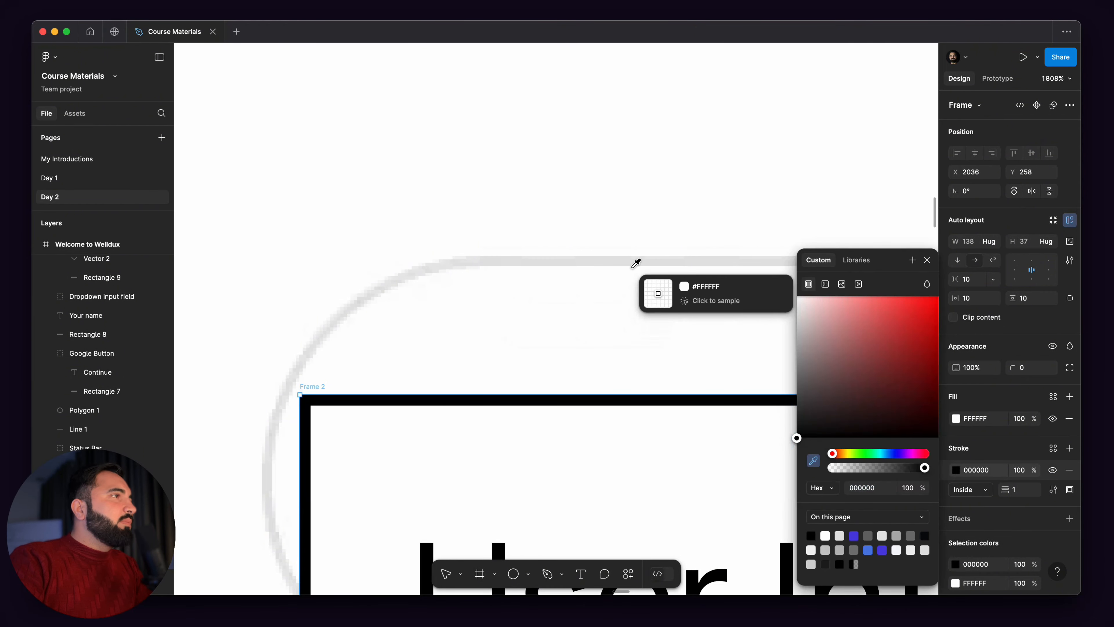
{"action": "left_click", "coordinate": [639, 258]}
{"action": "left_click", "coordinate": [578, 227]}
{"action": "scroll", "coordinate": [502, 210], "scroll_direction": "down", "scroll_amount": 7}
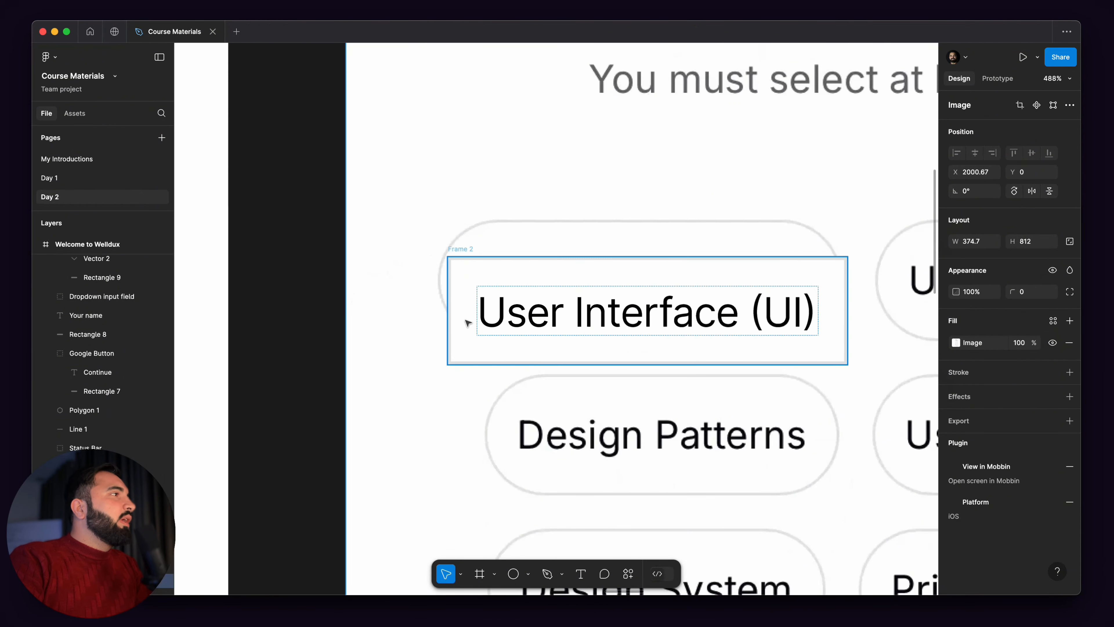
Step: Move the "User Interface (UI)" frame up to Y 248 over the reference tag and round its corners to 13
{"action": "left_click", "coordinate": [465, 282]}
{"action": "scroll", "coordinate": [465, 282], "scroll_direction": "up", "scroll_amount": 5}
{"action": "left_click_drag", "start_coordinate": [461, 293], "coordinate": [460, 209]}
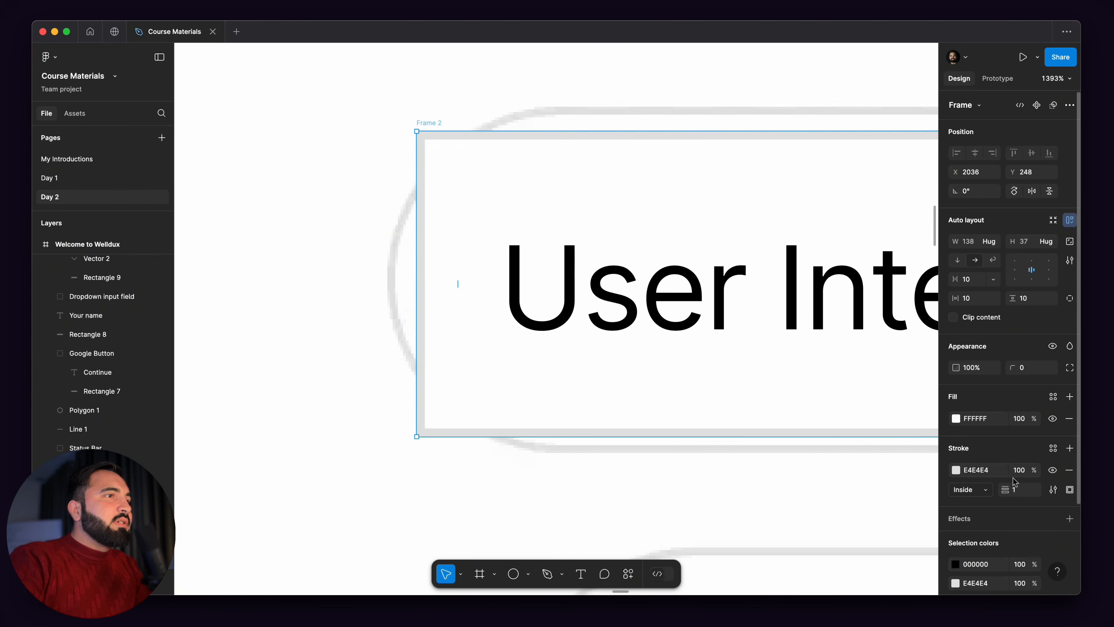
{"action": "left_click_drag", "start_coordinate": [1007, 368], "coordinate": [109, 376]}
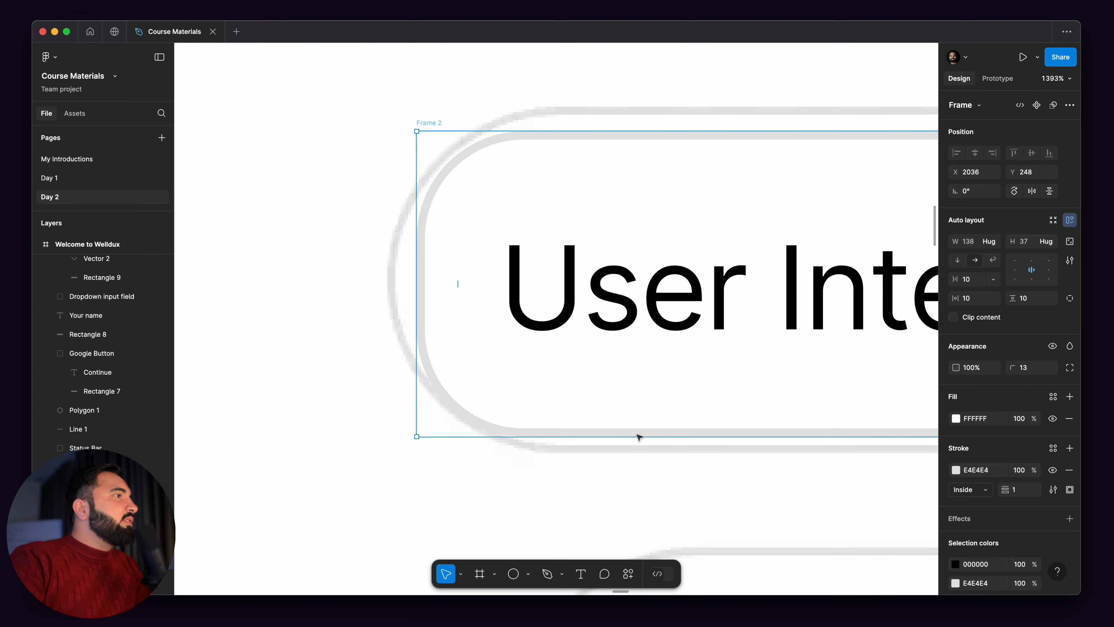
Step: Stretch the frame to the reference tag's height of 42 and set its corner radius to 29
{"action": "left_click_drag", "start_coordinate": [636, 448], "coordinate": [638, 461]}
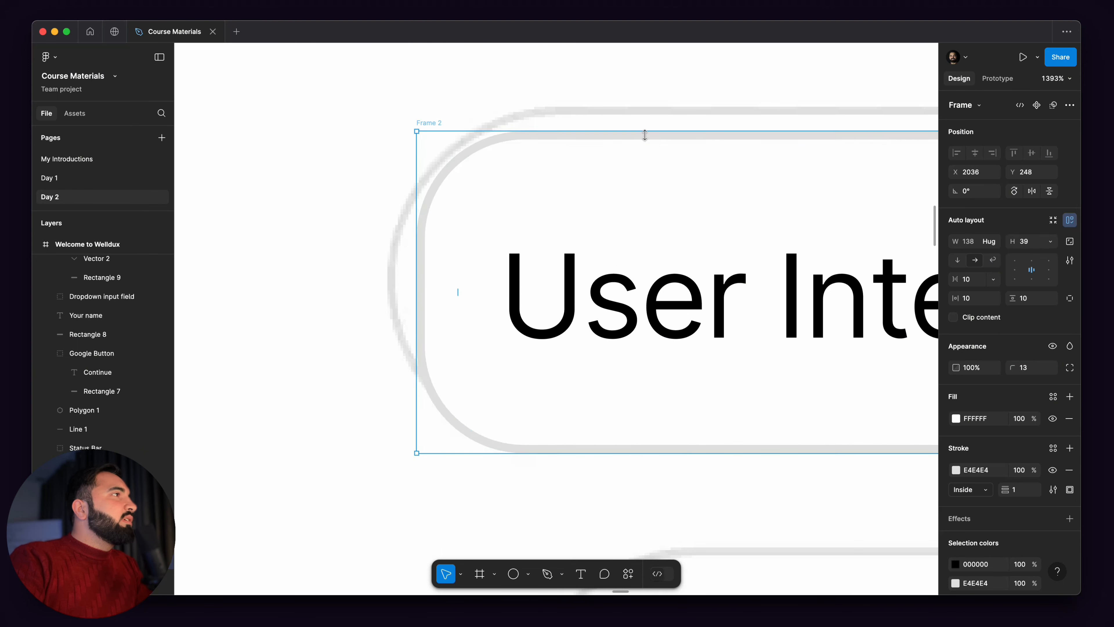
{"action": "left_click_drag", "start_coordinate": [644, 132], "coordinate": [649, 107]}
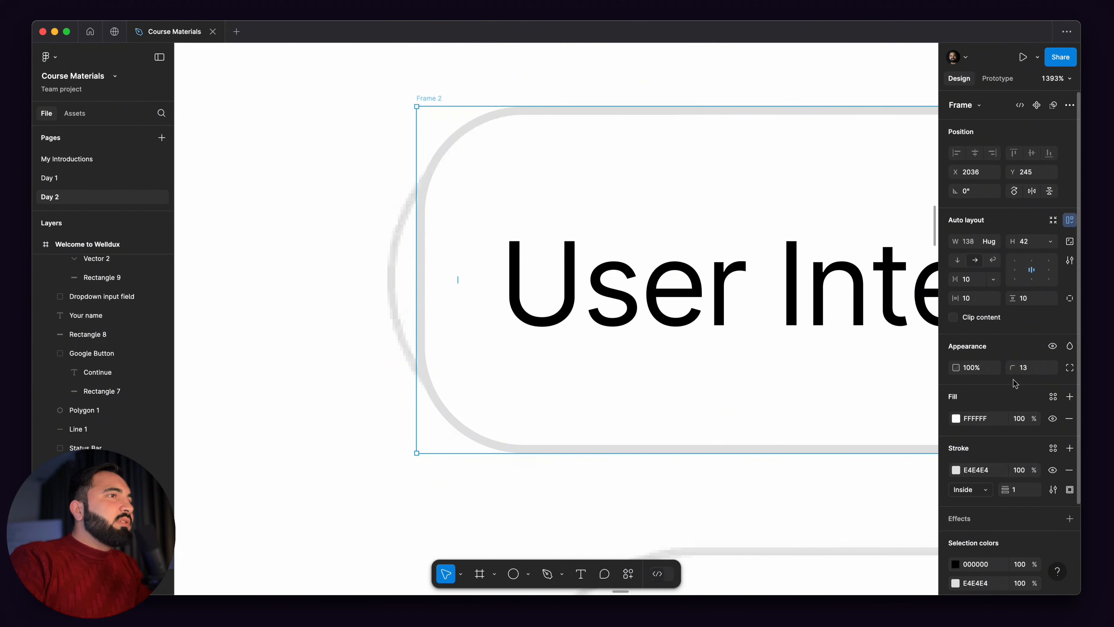
{"action": "left_click_drag", "start_coordinate": [1014, 374], "coordinate": [1020, 374]}
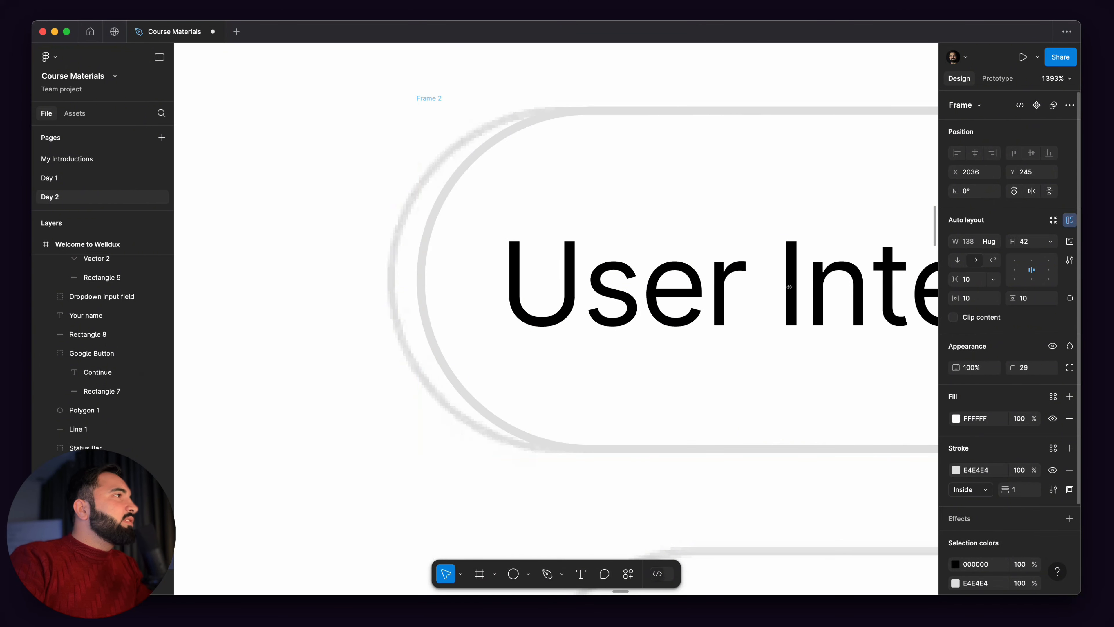
Step: Align the "User Interface (UI)" frame with the reference tag at X 2032 and widen it to 140
{"action": "left_click_drag", "start_coordinate": [511, 193], "coordinate": [482, 200]}
{"action": "scroll", "coordinate": [436, 189], "scroll_direction": "down", "scroll_amount": 5}
{"action": "scroll", "coordinate": [652, 216], "scroll_direction": "up", "scroll_amount": 5}
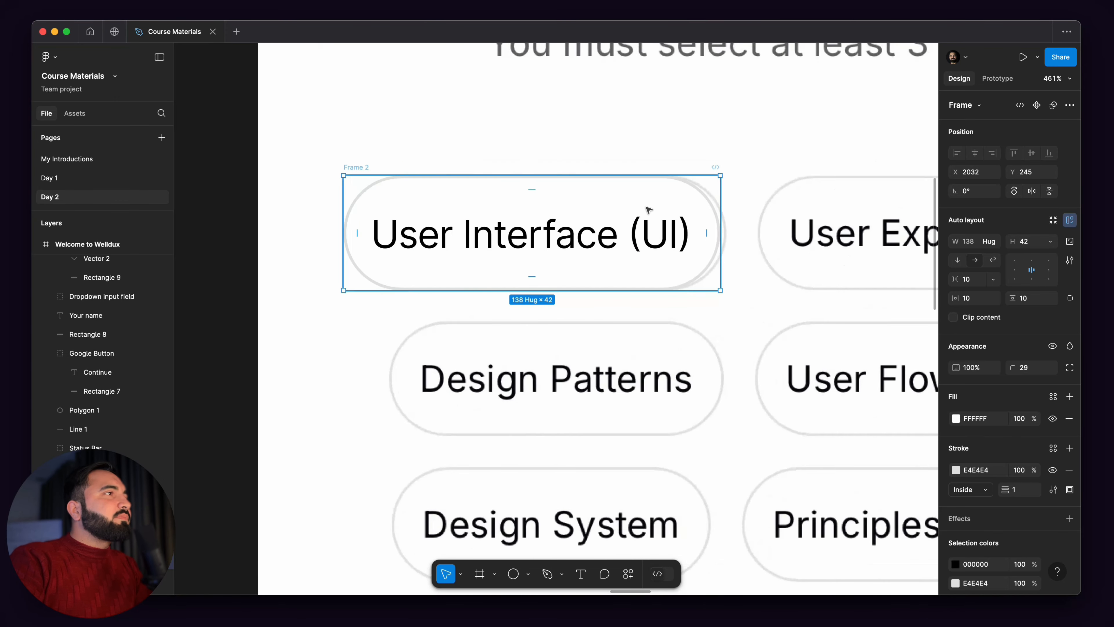
{"action": "left_click_drag", "start_coordinate": [837, 247], "coordinate": [851, 248]}
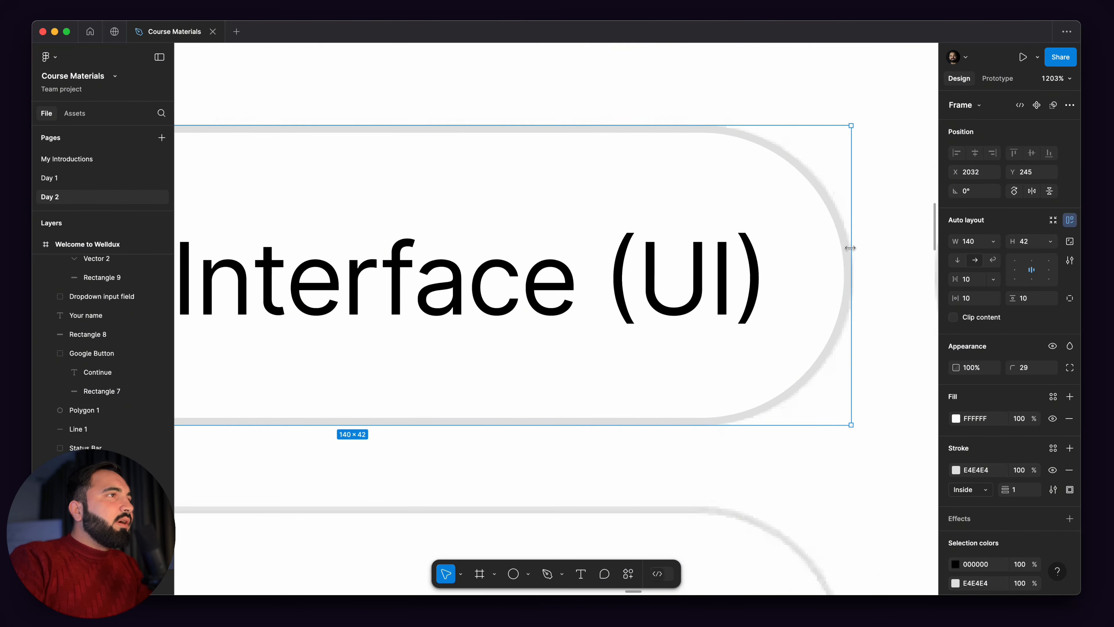
{"action": "scroll", "coordinate": [696, 211], "scroll_direction": "down", "scroll_amount": 10}
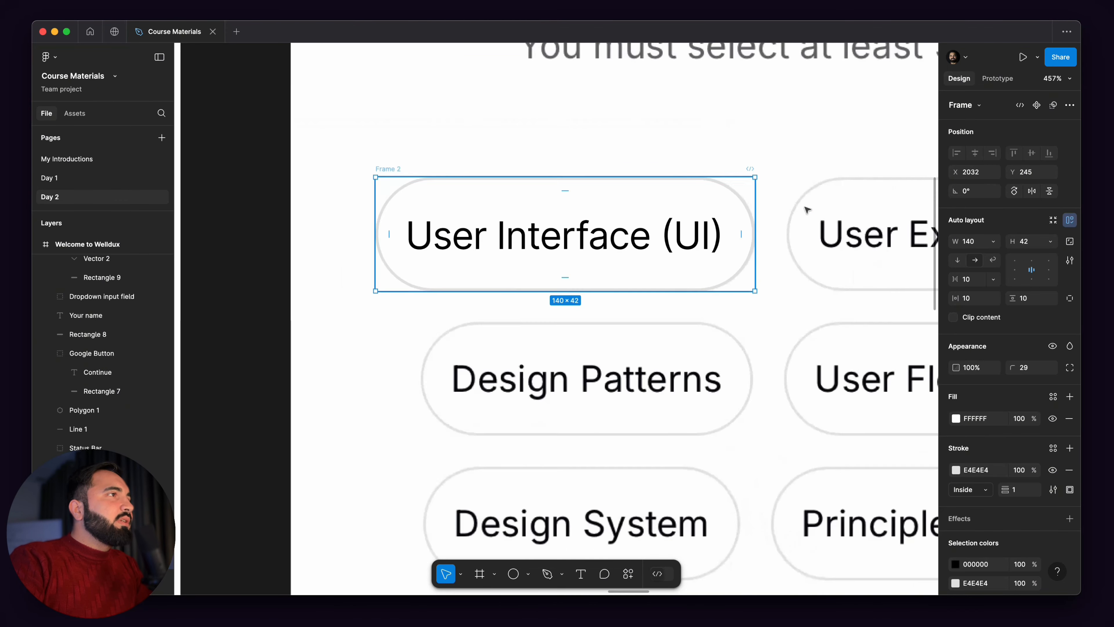
Step: Duplicate the "User Interface (UI)" tag and place the copy just below the reference "User Experience (UX)" tag, at X 2184, Y 284
{"action": "left_click", "coordinate": [404, 195]}
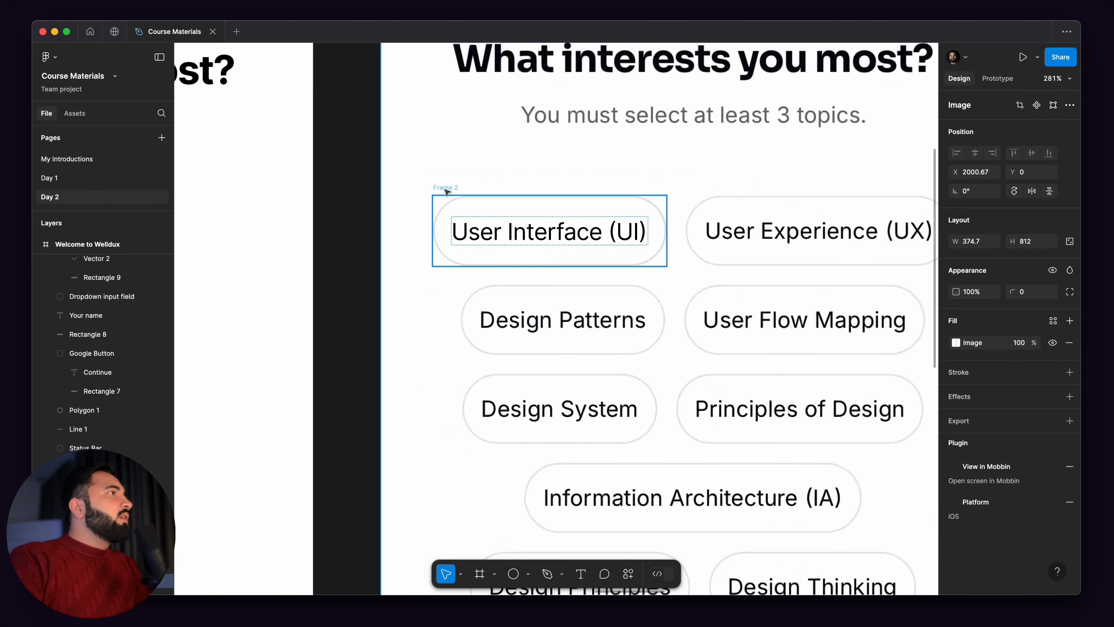
{"action": "left_click", "coordinate": [445, 190]}
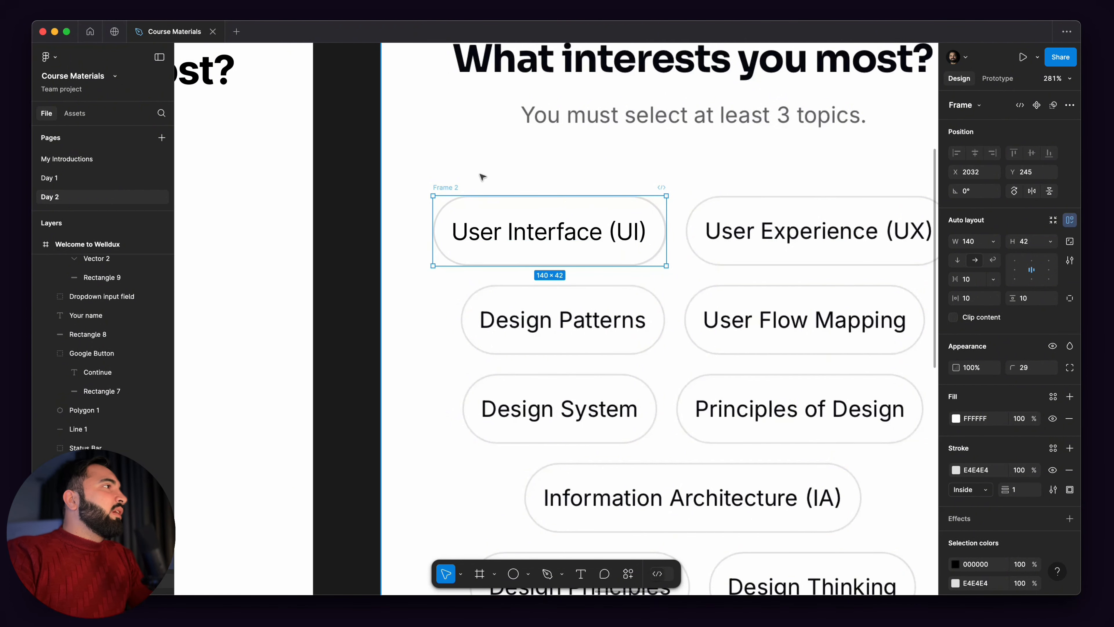
{"action": "scroll", "coordinate": [539, 222], "scroll_direction": "down", "scroll_amount": 1}
{"action": "left_click_drag", "start_coordinate": [540, 222], "coordinate": [510, 235]}
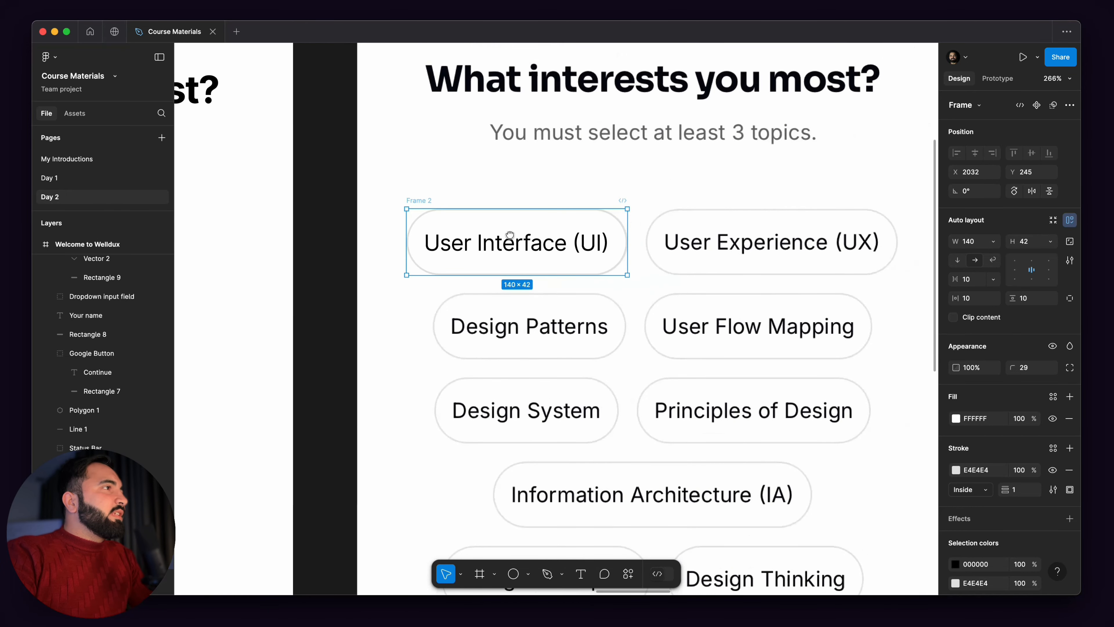
{"action": "key", "text": "alt"}
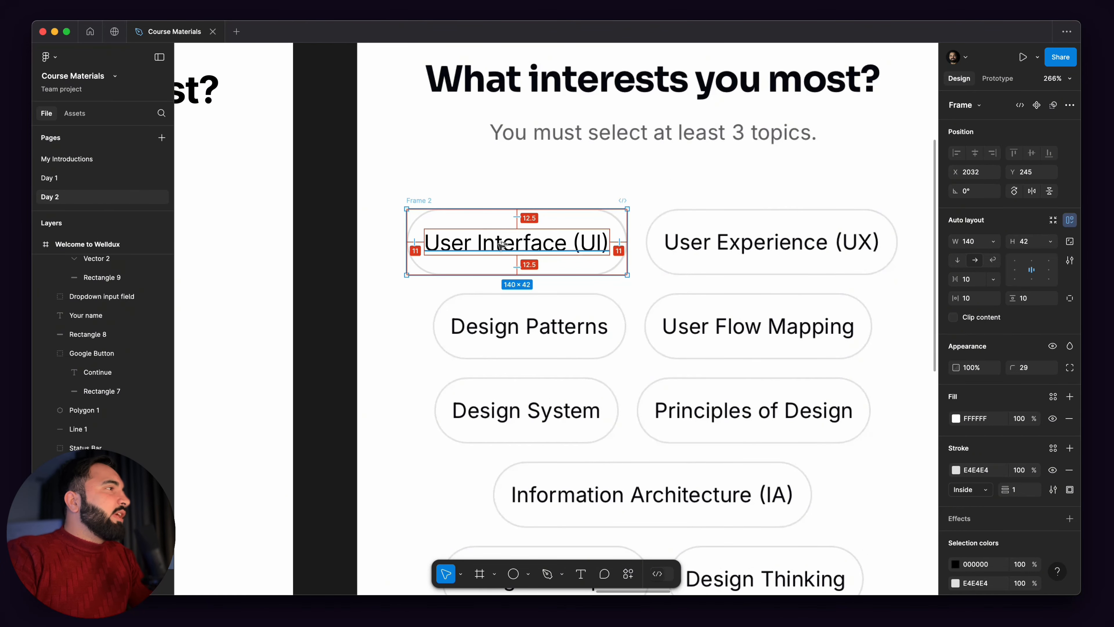
{"action": "left_click_drag", "start_coordinate": [607, 254], "coordinate": [724, 268]}
{"action": "mouse_move", "coordinate": [867, 269]}
{"action": "left_mouse_down"}
{"action": "mouse_move", "coordinate": [913, 267]}
{"action": "mouse_move", "coordinate": [867, 265]}
{"action": "left_mouse_up"}
{"action": "left_click_drag", "start_coordinate": [735, 269], "coordinate": [736, 305]}
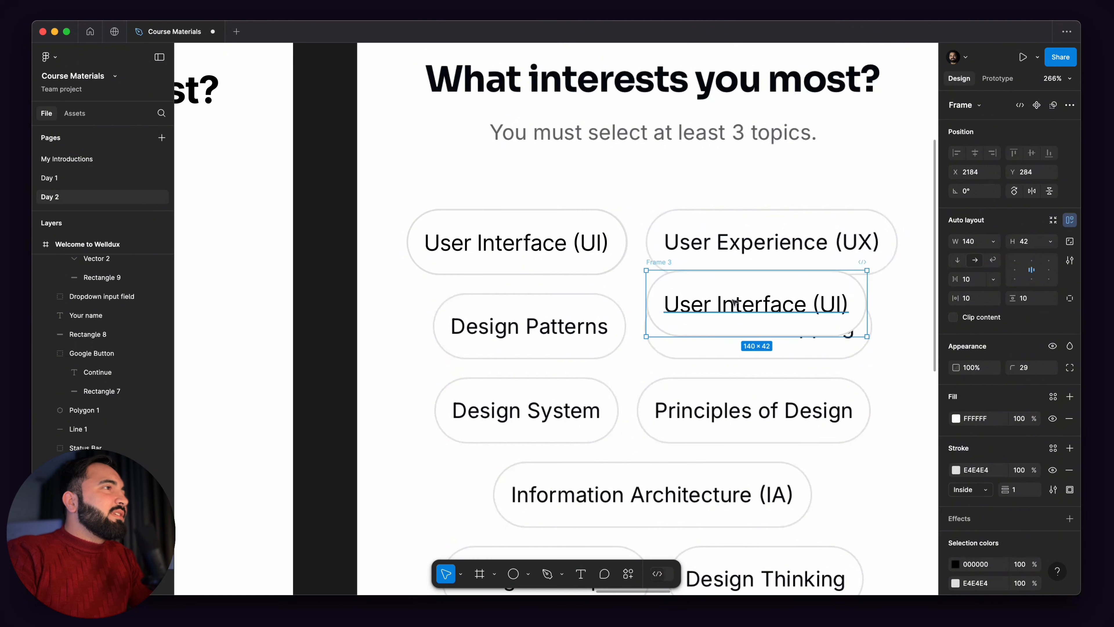
Step: Replace the copied tag's text with "User Experience (UX"
{"action": "double_click", "coordinate": [767, 311]}
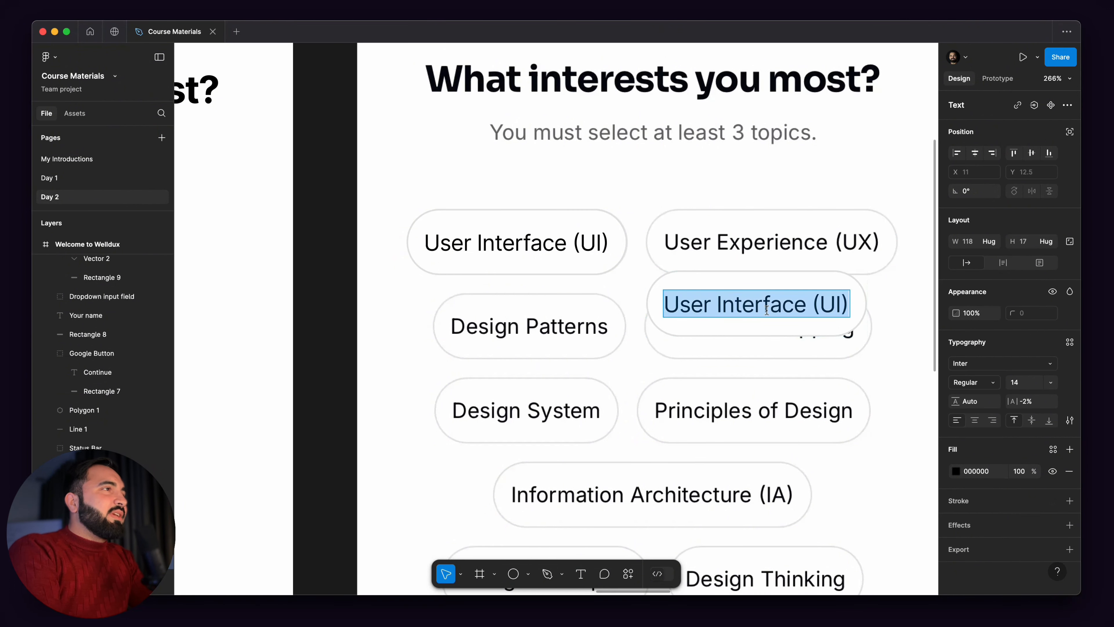
{"action": "type", "text": "User Exp"}
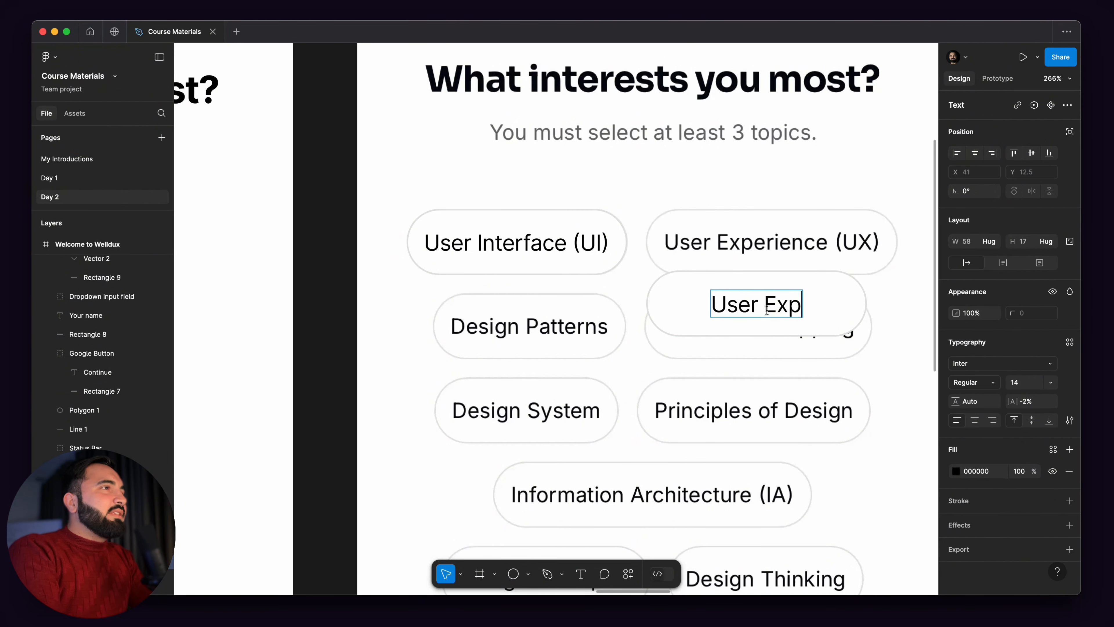
{"action": "type", "text": "eri"}
{"action": "key", "text": "BackSpace"}
{"action": "key", "text": "BackSpace"}
{"action": "key", "text": "BackSpace"}
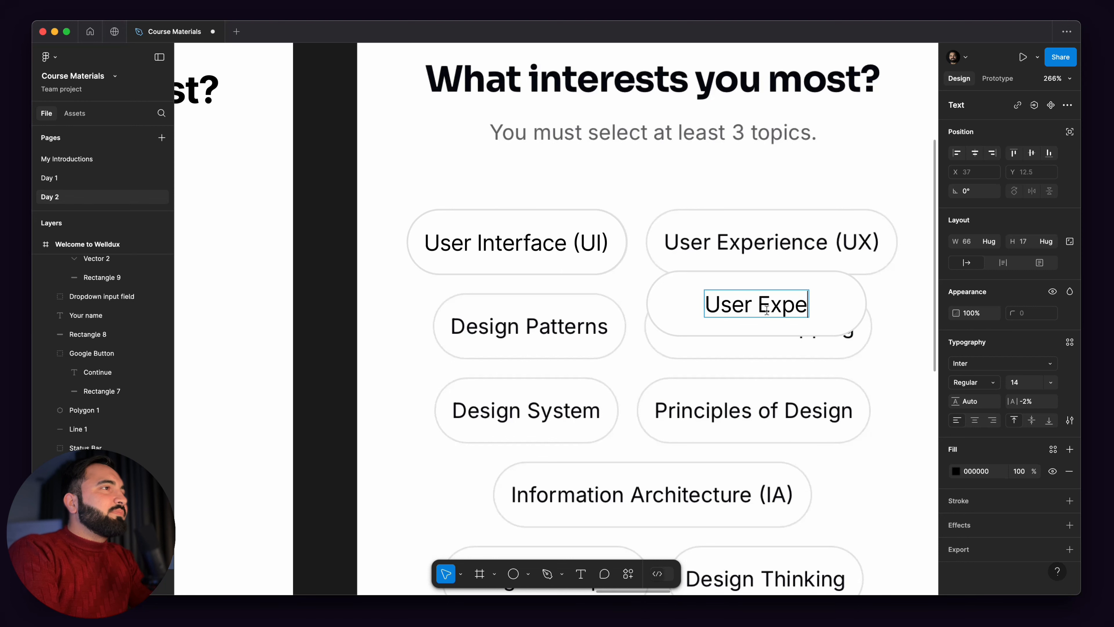
{"action": "type", "text": "eri"}
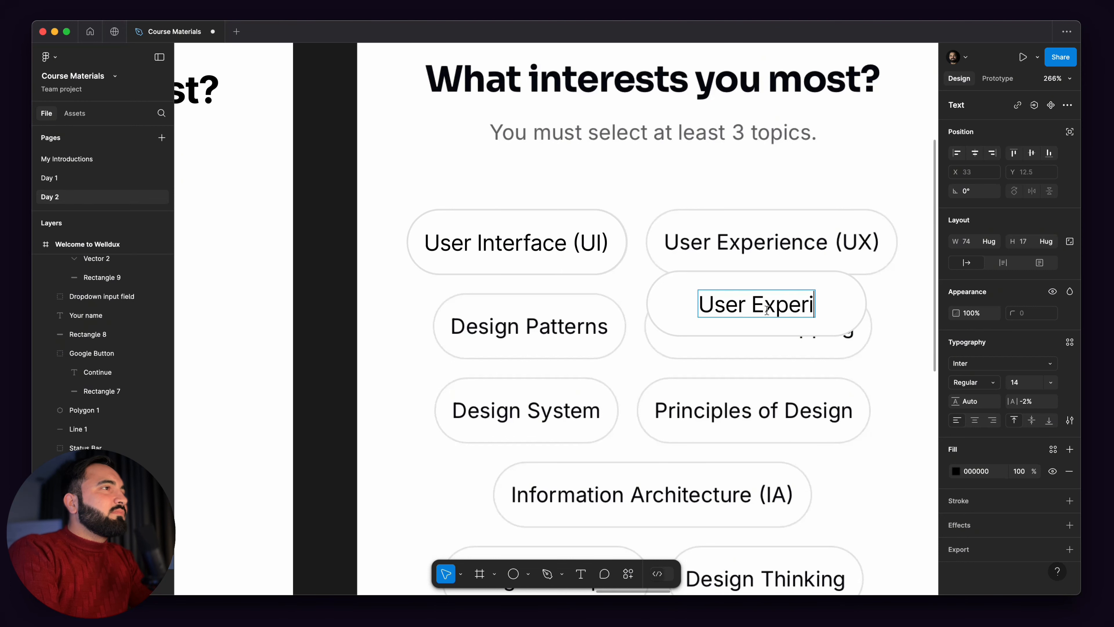
{"action": "type", "text": "ence (UX"}
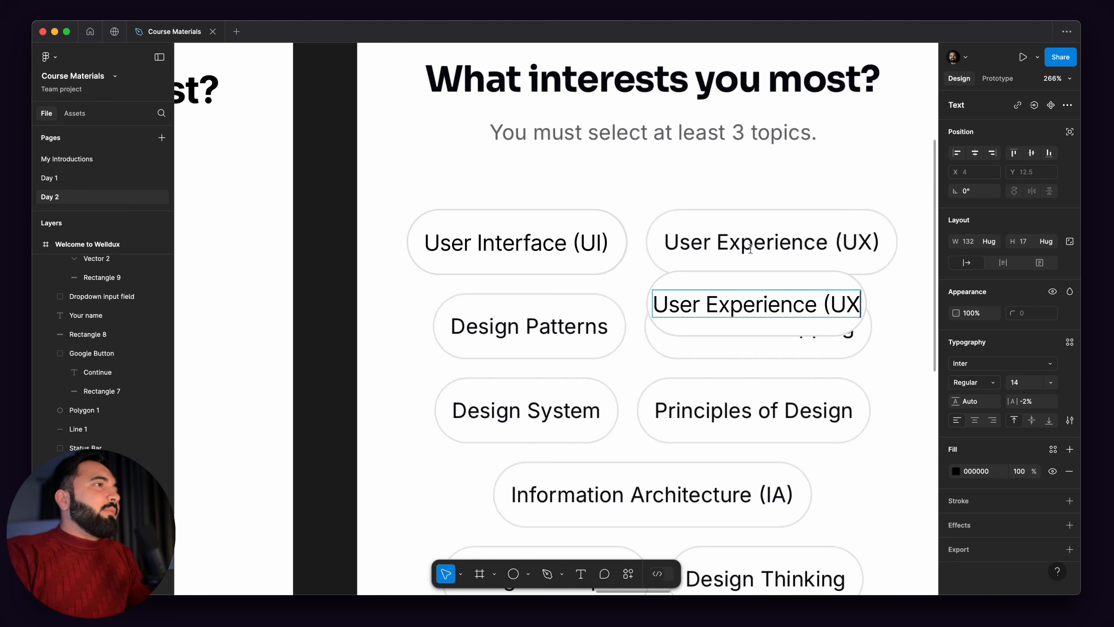
{"action": "key", "text": "Escape"}
{"action": "key", "text": "Escape"}
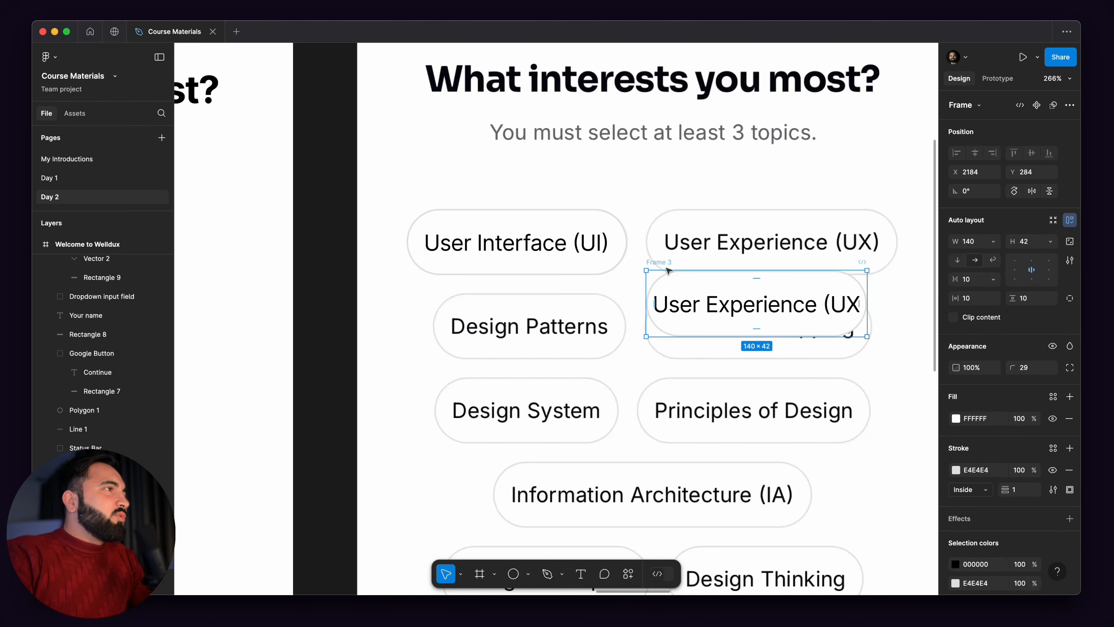
Step: Shift the "User Experience (UX" tag to X 2169, Y 281 and make its width hug its contents
{"action": "left_click_drag", "start_coordinate": [683, 253], "coordinate": [644, 260]}
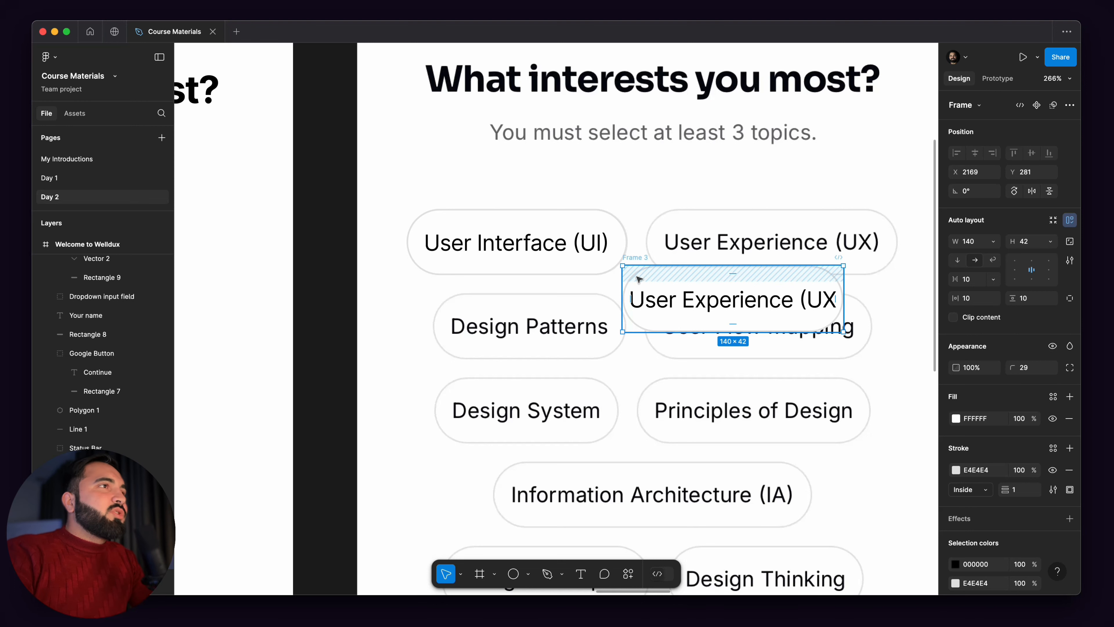
{"action": "left_click", "coordinate": [993, 243]}
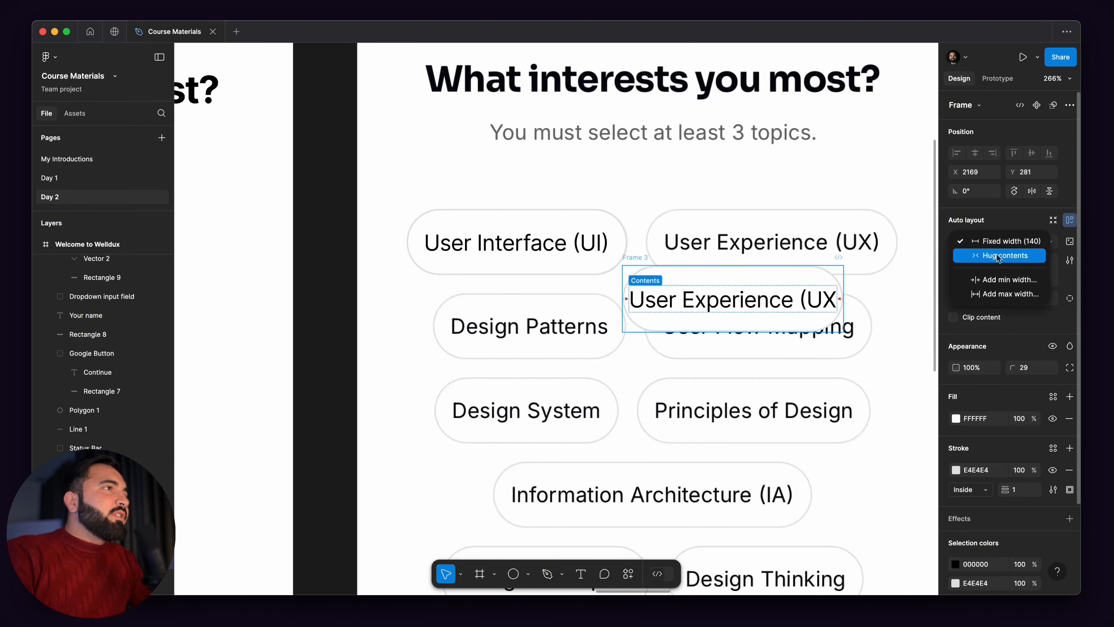
{"action": "left_click", "coordinate": [998, 256]}
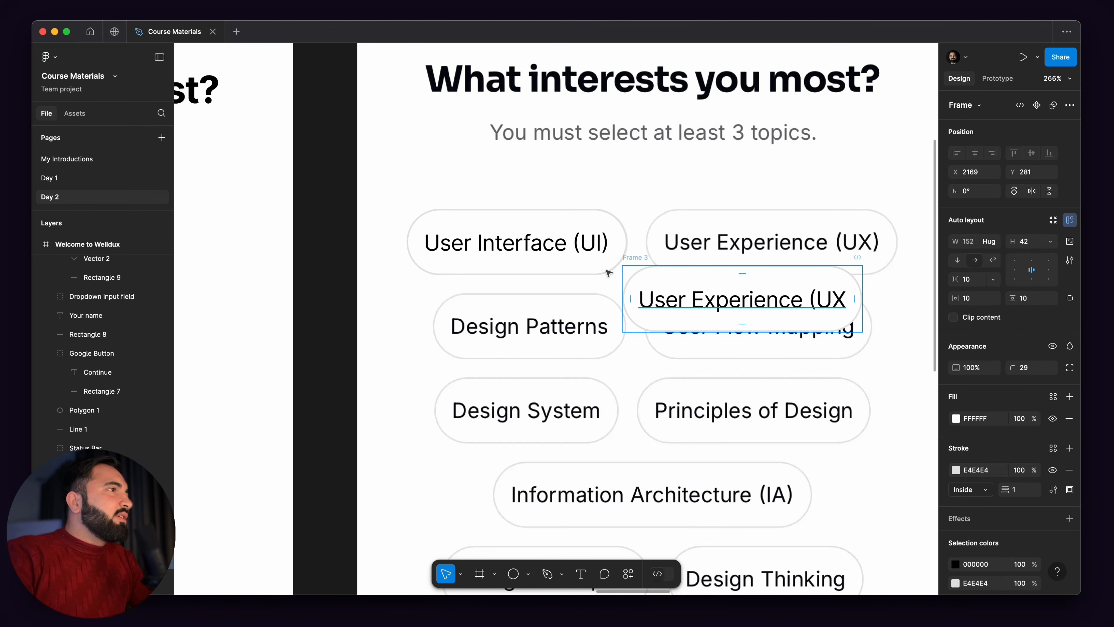
Step: Switch the "User Interface (UI)" tag's width from fixed to hug contents
{"action": "left_click", "coordinate": [482, 213]}
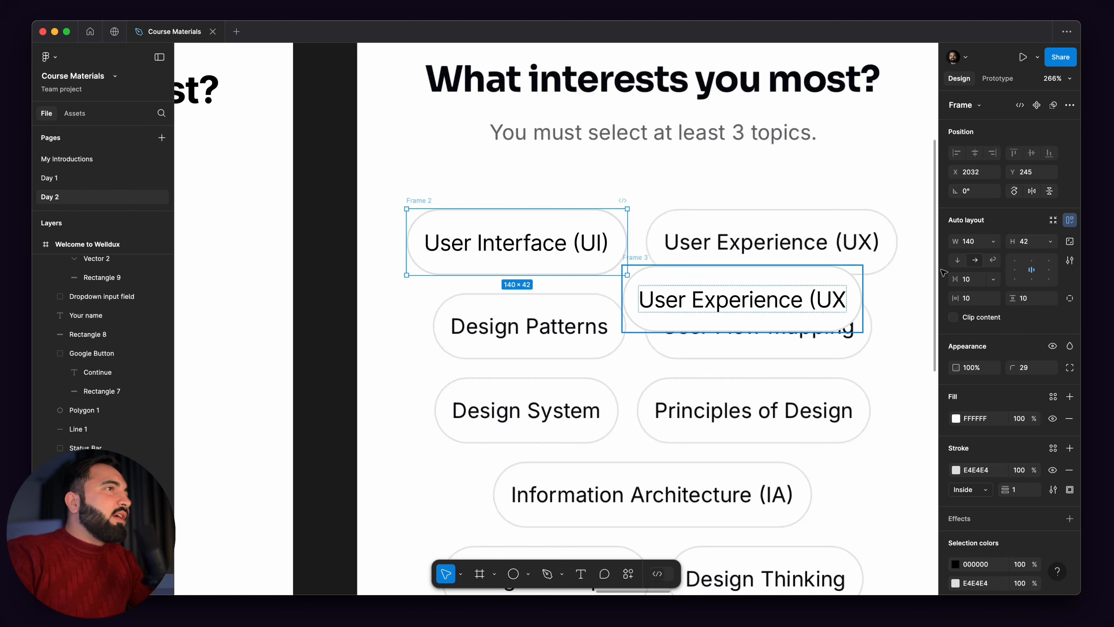
{"action": "left_click", "coordinate": [996, 243]}
{"action": "left_click", "coordinate": [998, 256]}
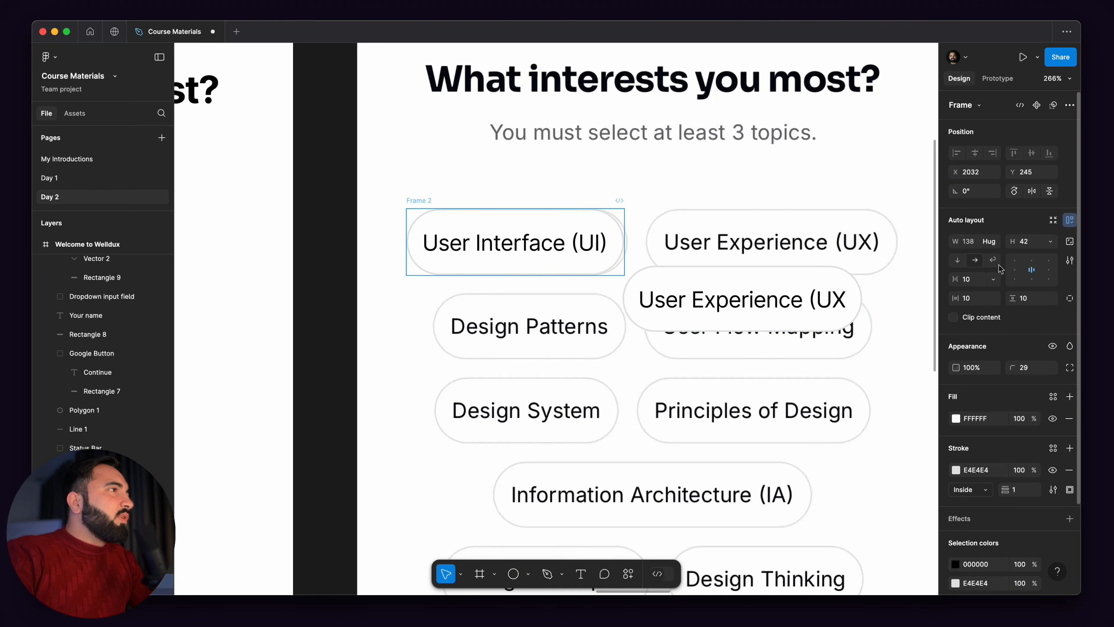
{"action": "scroll", "coordinate": [613, 237], "scroll_direction": "up", "scroll_amount": 5}
{"action": "scroll", "coordinate": [612, 237], "scroll_direction": "down", "scroll_amount": 5}
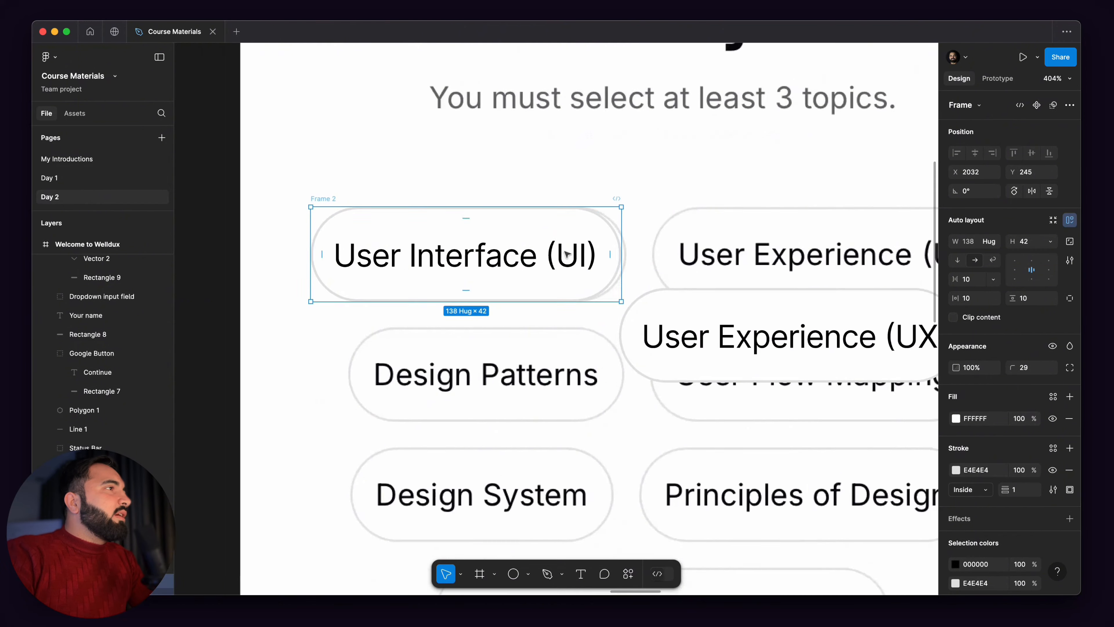
Step: Move the "User Experience (UX" tag over its reference tag, to X 2183, Y 245
{"action": "left_click", "coordinate": [698, 313]}
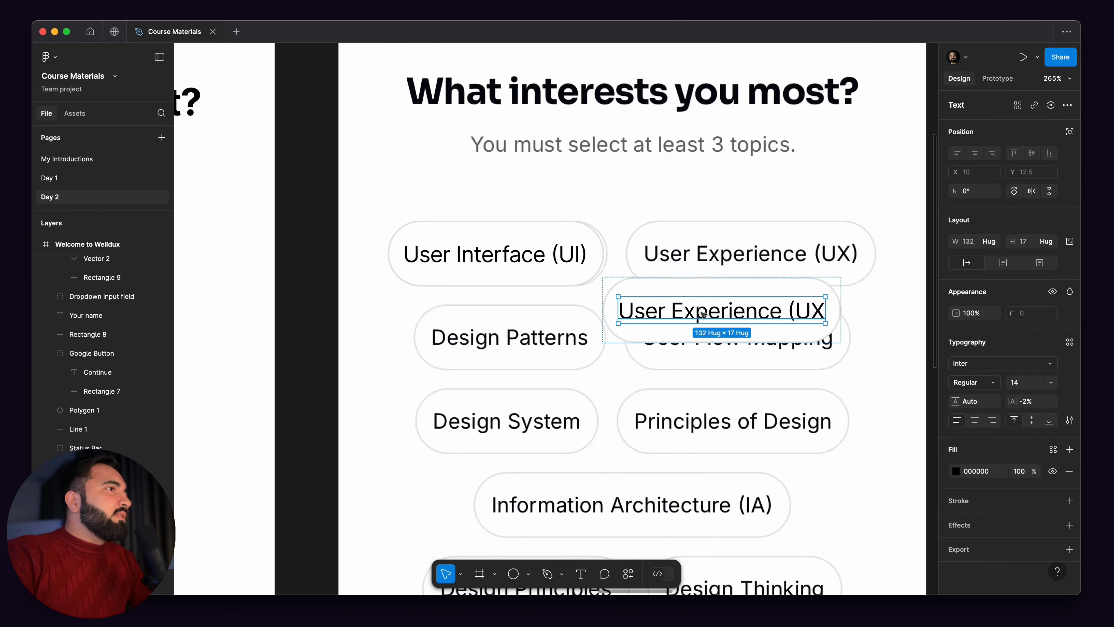
{"action": "double_click", "coordinate": [704, 313]}
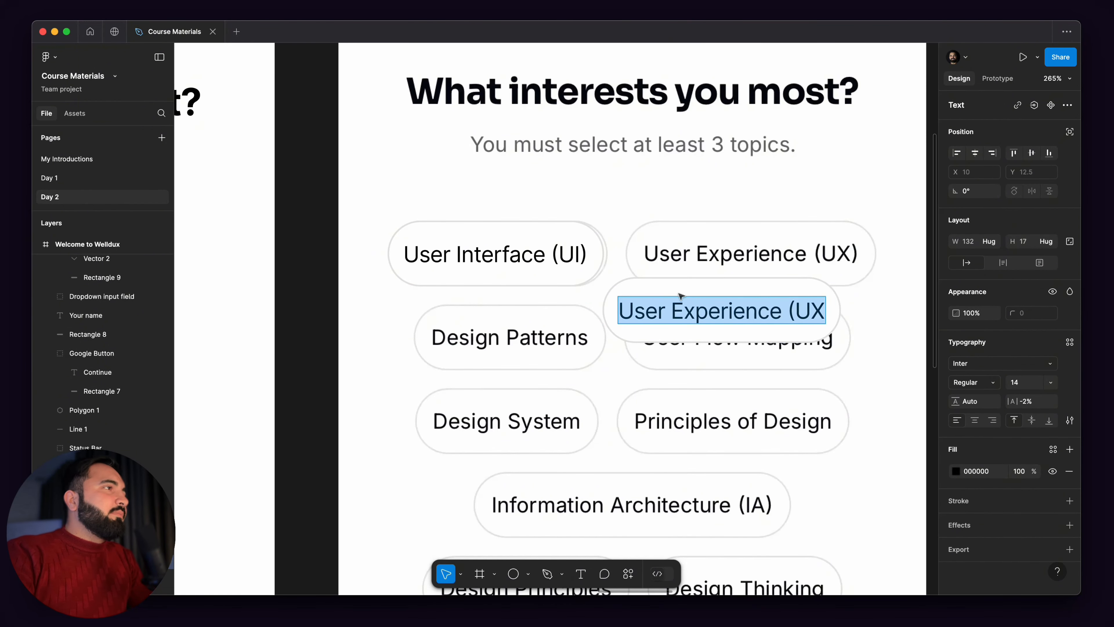
{"action": "key", "text": "Escape"}
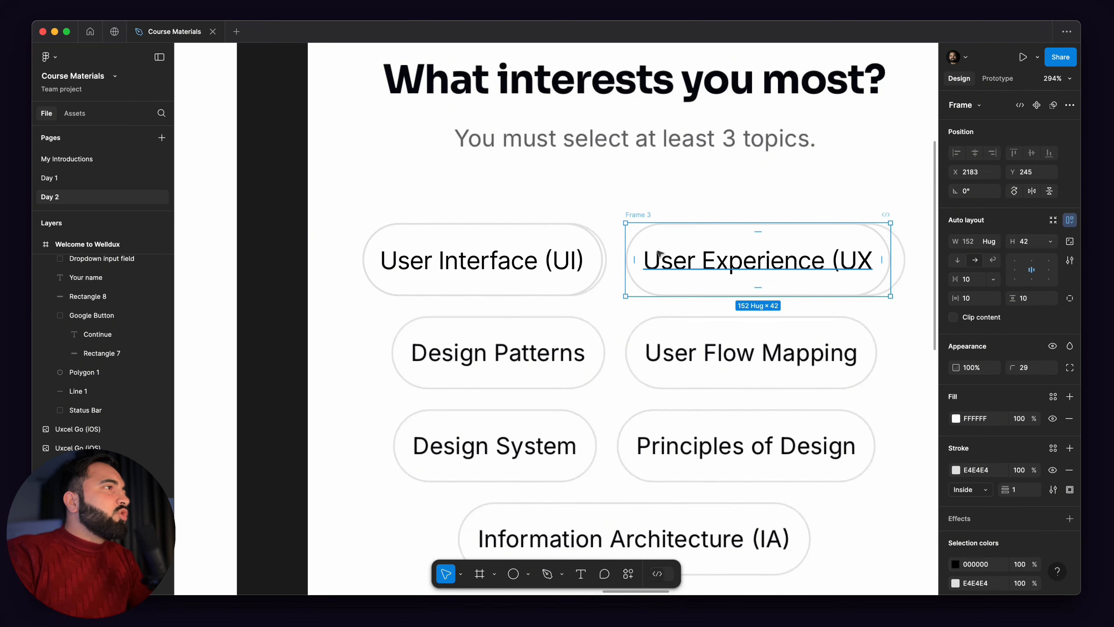
Step: Set the "User Experience (UX" tag's horizontal padding to 12 and compare its width with the reference
{"action": "scroll", "coordinate": [656, 248], "scroll_direction": "up", "scroll_amount": 5}
{"action": "scroll", "coordinate": [625, 256], "scroll_direction": "down", "scroll_amount": 2}
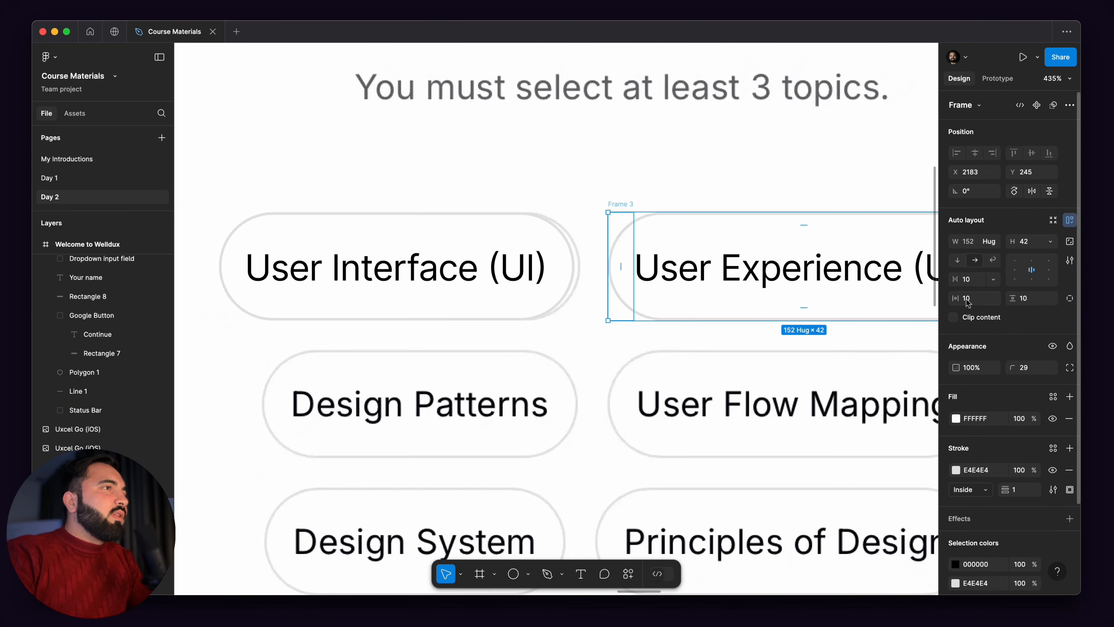
{"action": "type", "text": "12"}
{"action": "key", "text": "Return"}
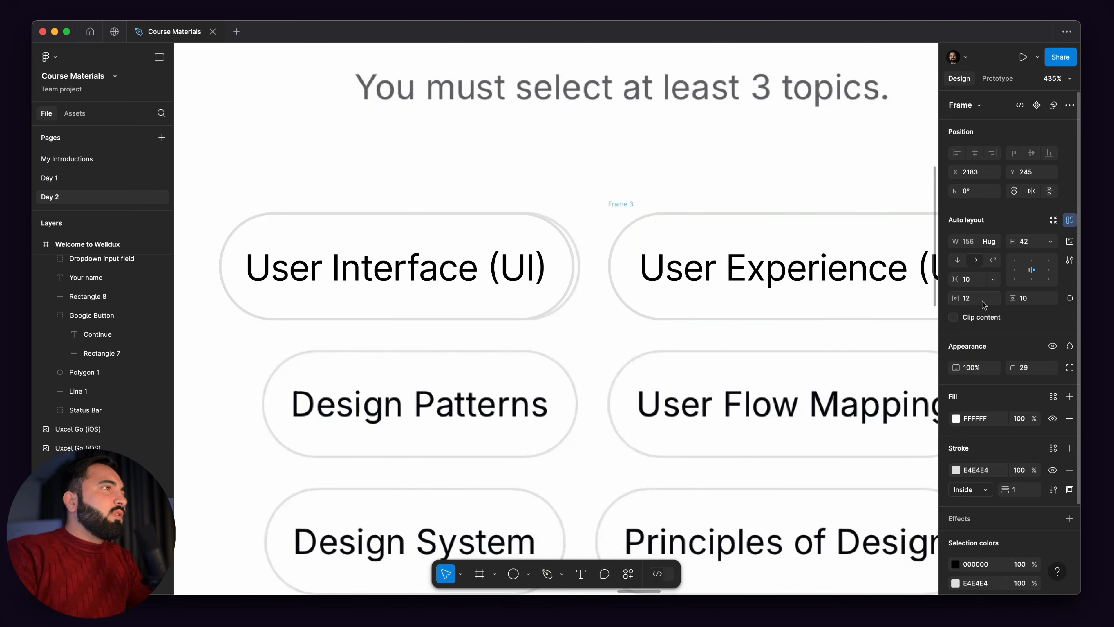
{"action": "scroll", "coordinate": [667, 255], "scroll_direction": "down", "scroll_amount": 4}
{"action": "scroll", "coordinate": [916, 255], "scroll_direction": "down", "scroll_amount": 1}
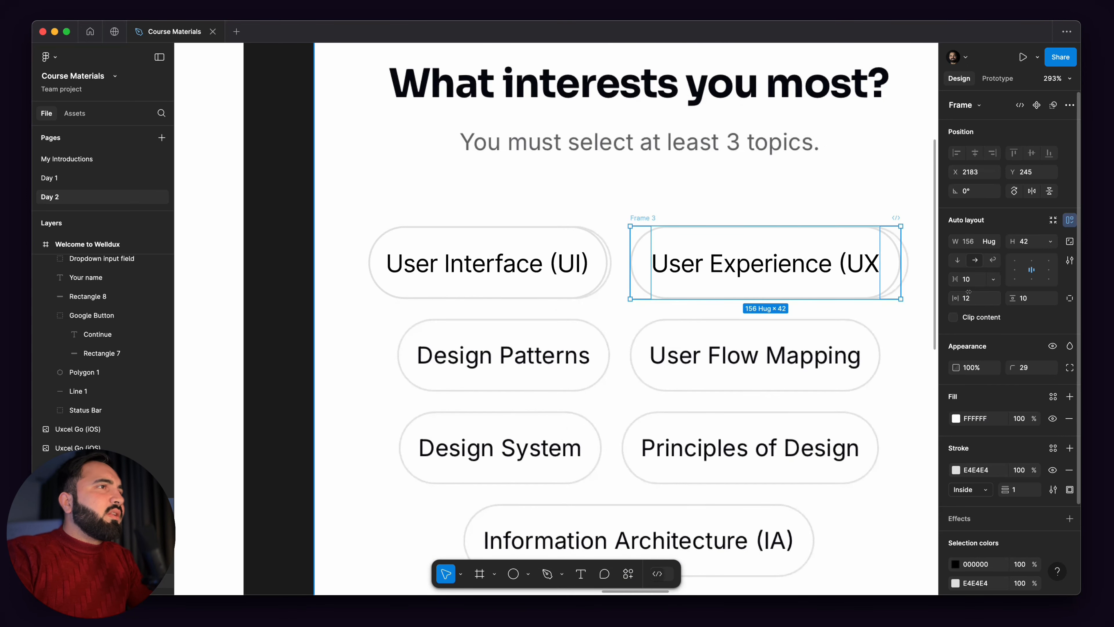
Step: Set the "User Experience (UX" tag's horizontal padding to 14
{"action": "left_click", "coordinate": [972, 298]}
{"action": "type", "text": "1"}
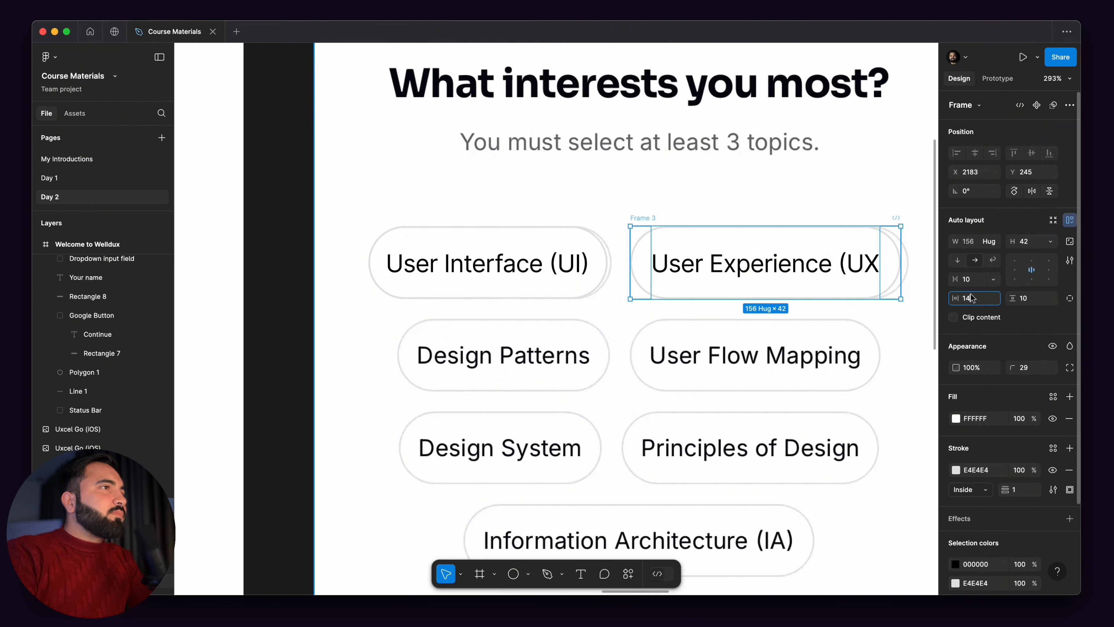
{"action": "type", "text": "4"}
{"action": "key", "text": "Return"}
{"action": "scroll", "coordinate": [599, 224], "scroll_direction": "up", "scroll_amount": 3}
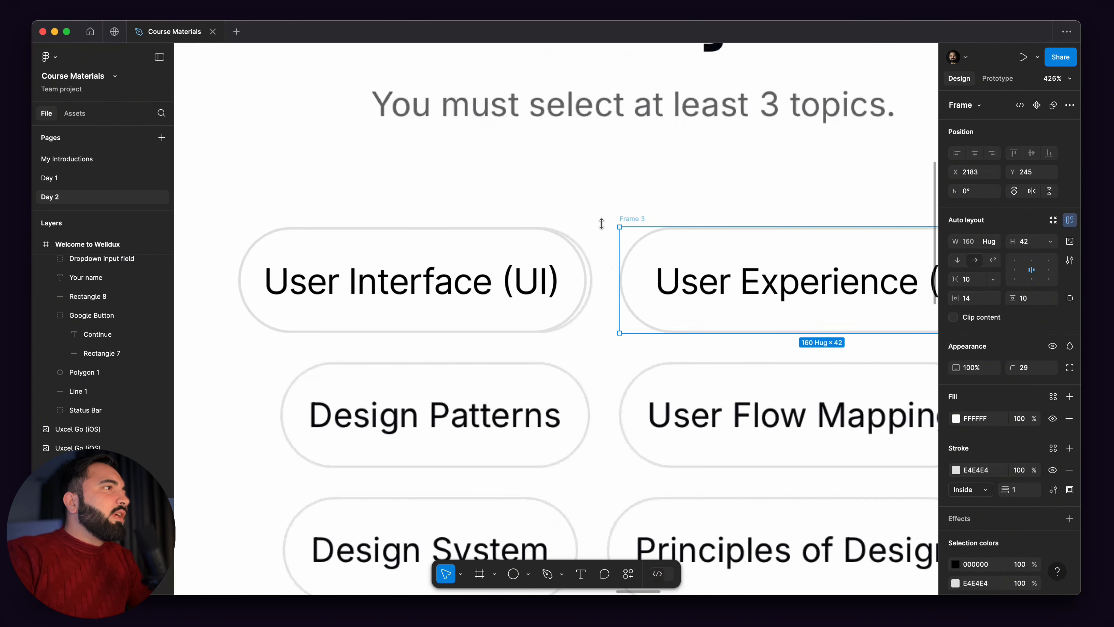
Step: Give the "User Interface (UI)" tag a horizontal padding of 14
{"action": "scroll", "coordinate": [570, 246], "scroll_direction": "down", "scroll_amount": 4}
{"action": "left_click", "coordinate": [556, 259]}
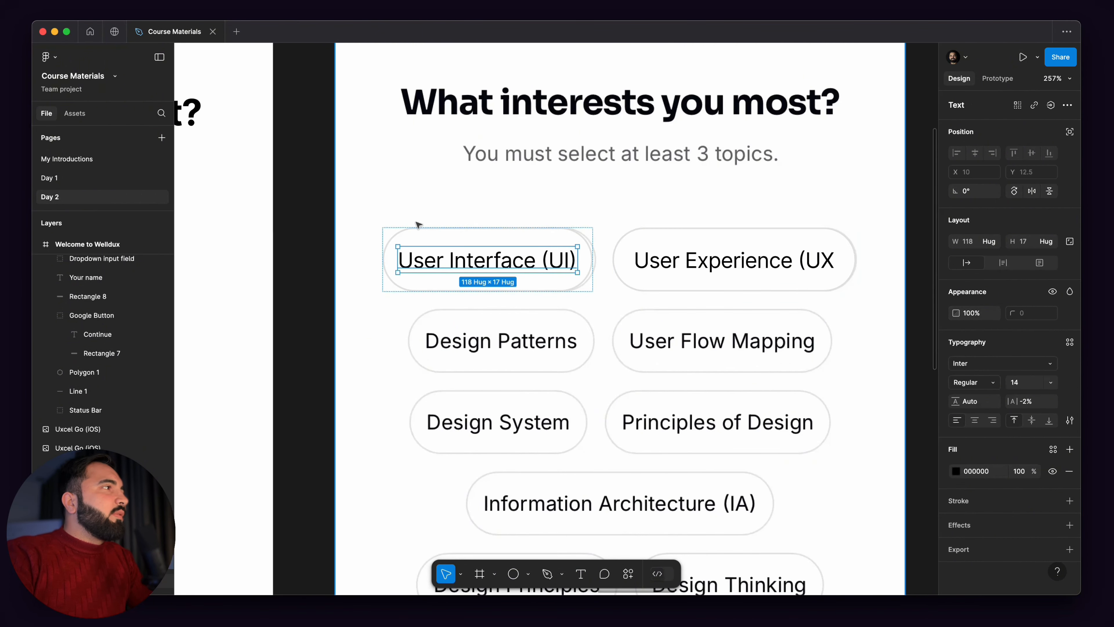
{"action": "left_click", "coordinate": [403, 230]}
{"action": "left_click", "coordinate": [404, 231]}
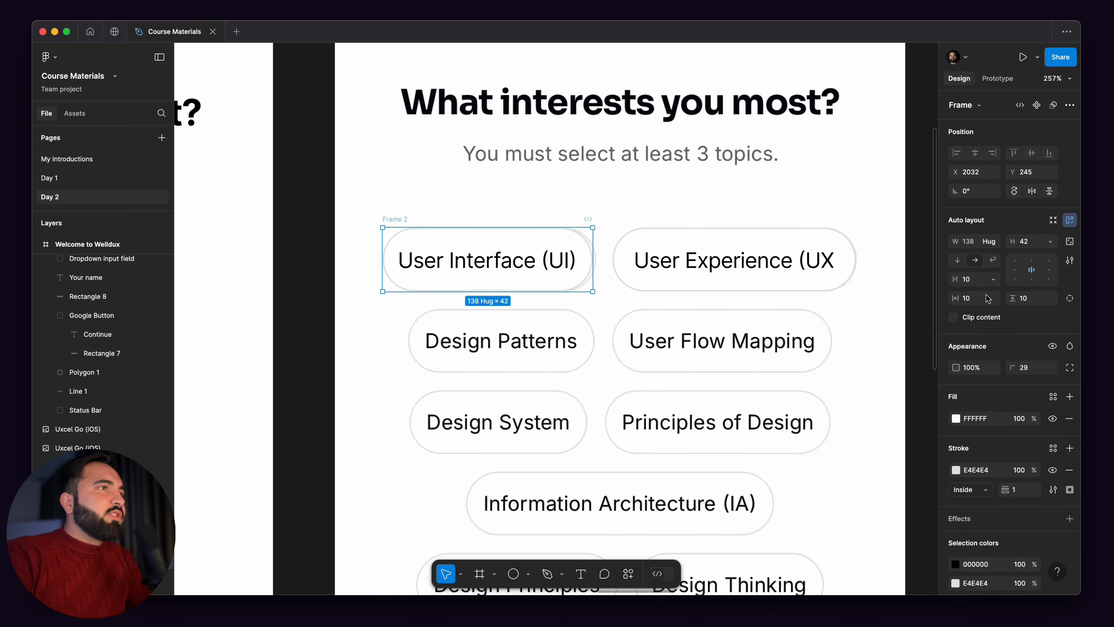
{"action": "left_click", "coordinate": [983, 299]}
{"action": "type", "text": "14"}
{"action": "key", "text": "Return"}
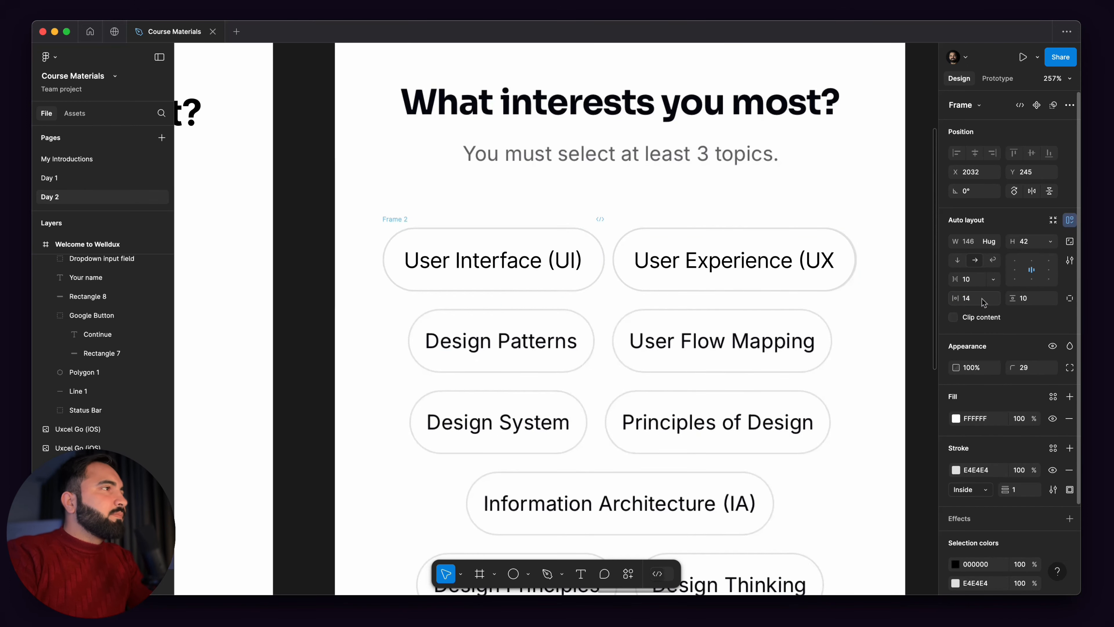
Step: Duplicate the "User Experience (UX" tag to just below the reference "Design Patterns" tag and change the copy's text to "Design Patterns"
{"action": "left_click", "coordinate": [626, 219]}
{"action": "left_click_drag", "start_coordinate": [629, 219], "coordinate": [360, 372]}
{"action": "double_click", "coordinate": [458, 400]}
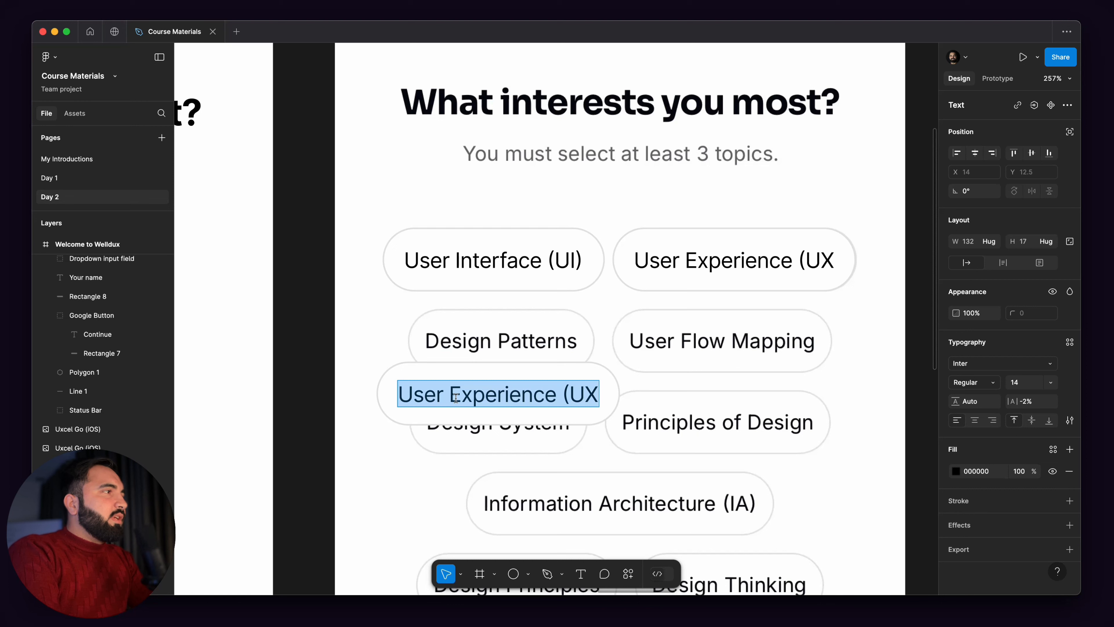
{"action": "type", "text": "Design"}
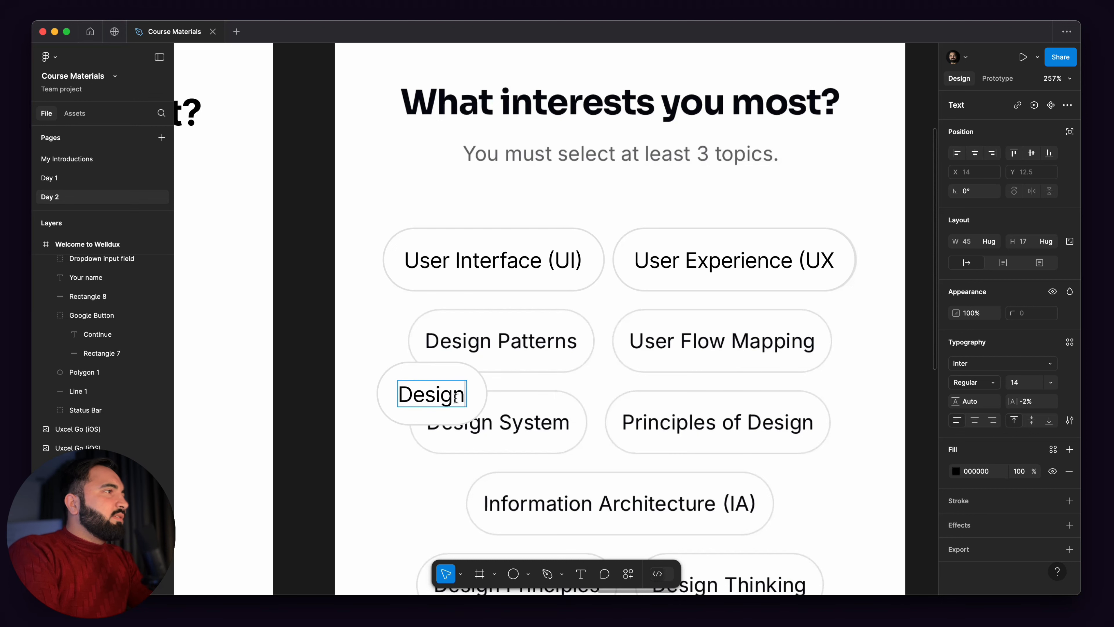
{"action": "type", "text": " Patter"}
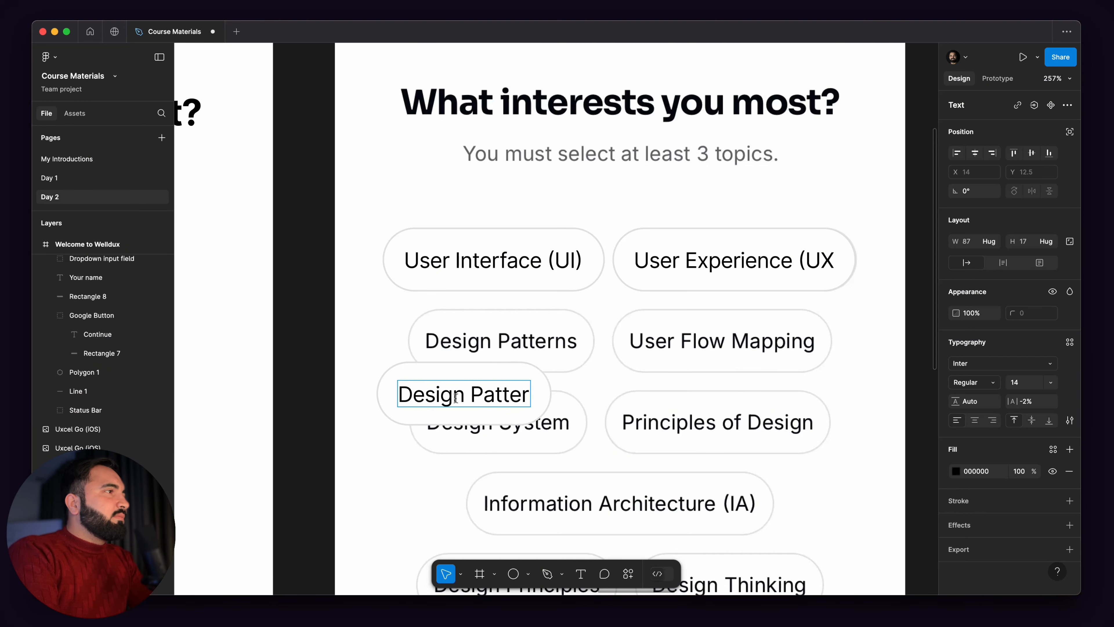
{"action": "type", "text": "ns"}
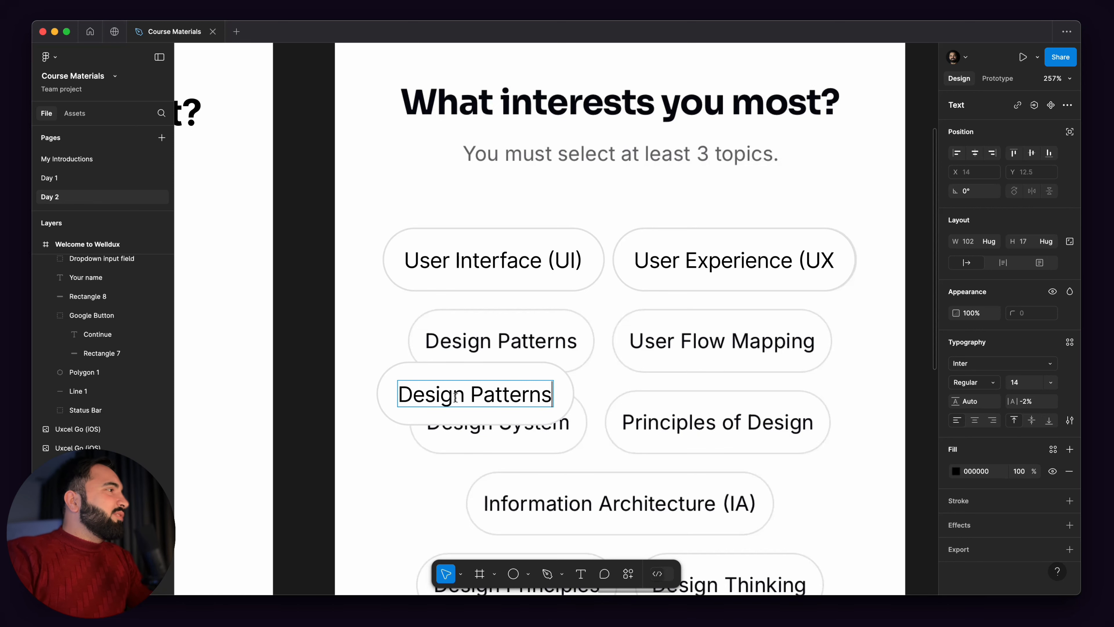
Step: Move the "Design Patterns" tag copy up onto the reference "Design Patterns" tag
{"action": "left_click", "coordinate": [671, 393]}
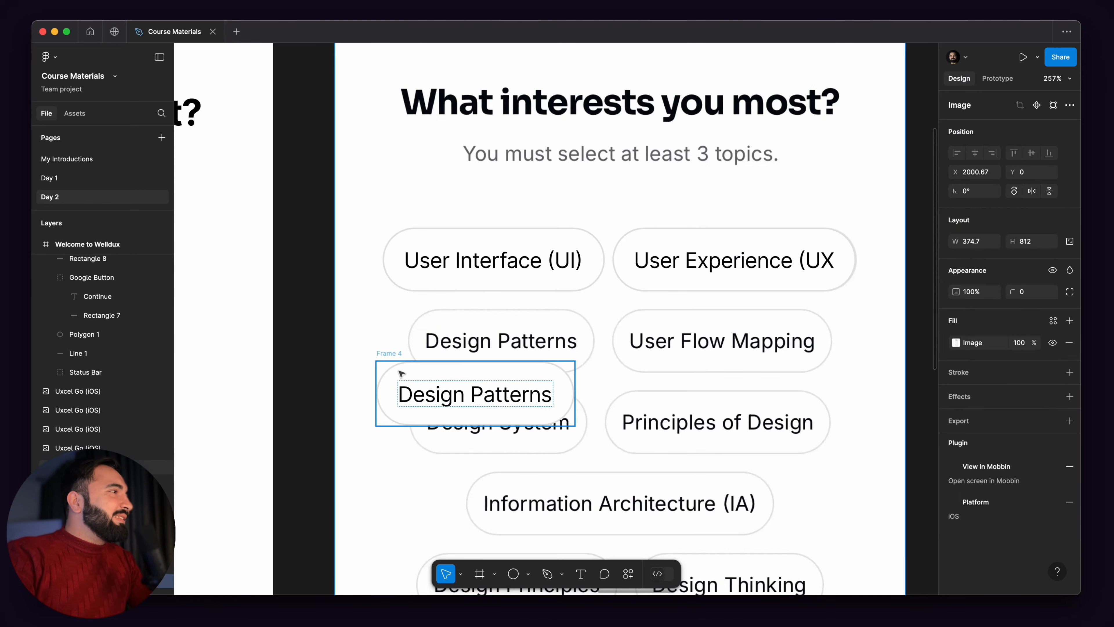
{"action": "left_click_drag", "start_coordinate": [394, 361], "coordinate": [398, 311]}
{"action": "key", "text": "super+z"}
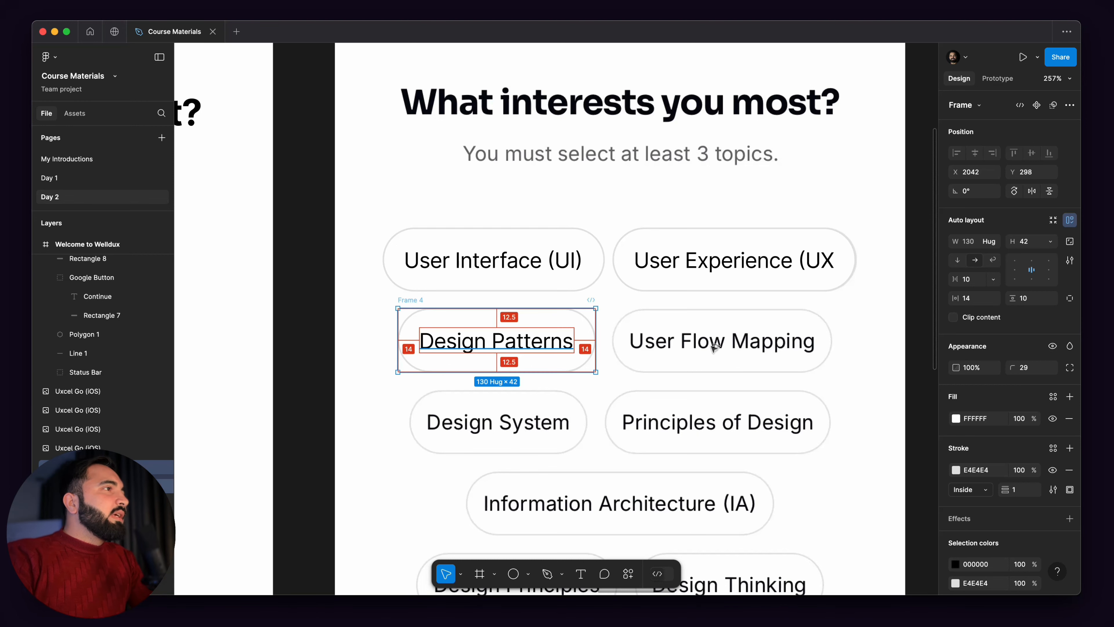
Step: Duplicate the "Design Patterns" tag, change the copy's text to "User Flow Mapping" and place it over the matching reference tag
{"action": "left_click_drag", "start_coordinate": [496, 354], "coordinate": [709, 417]}
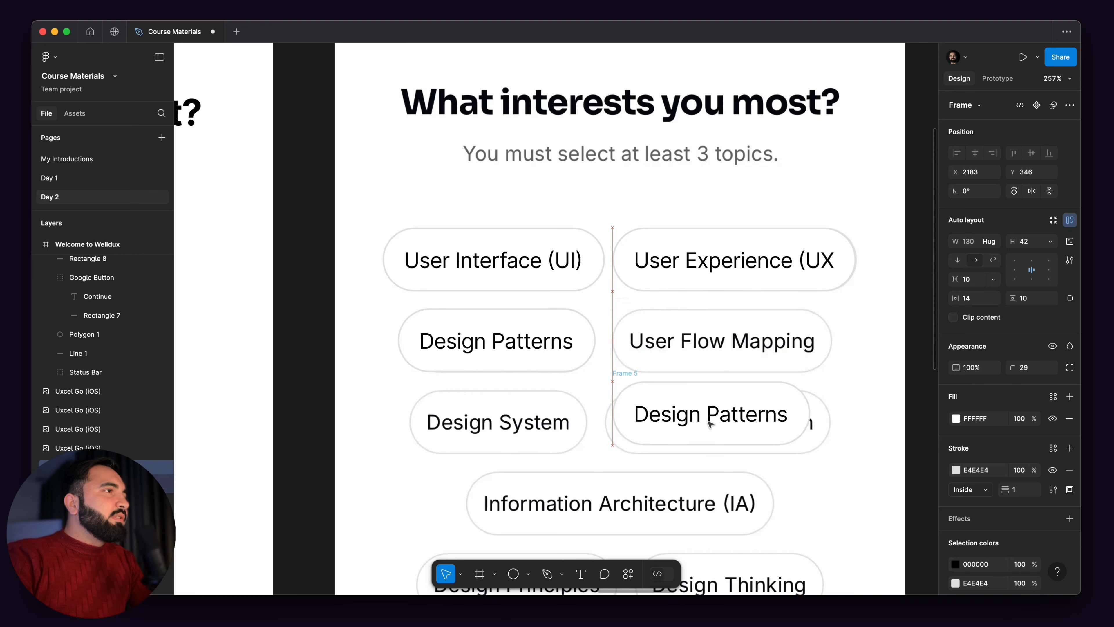
{"action": "double_click", "coordinate": [709, 418]}
{"action": "type", "text": "User Flow Mapping"}
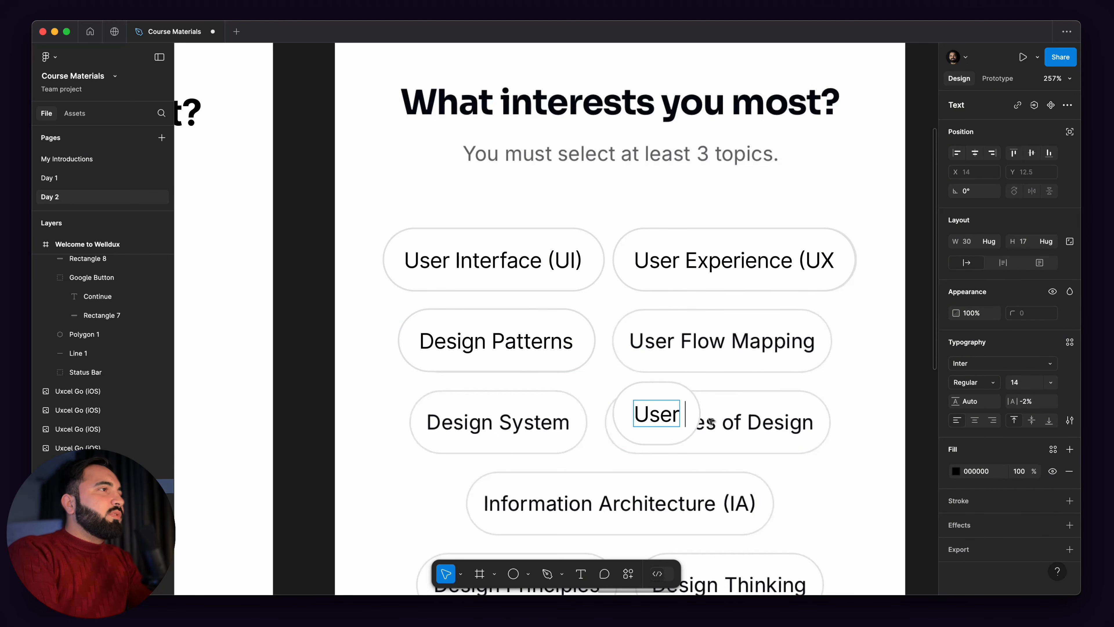
{"action": "key", "text": "Escape"}
{"action": "scroll", "coordinate": [709, 418], "scroll_direction": "down", "scroll_amount": 3}
{"action": "left_click_drag", "start_coordinate": [684, 298], "coordinate": [684, 225]}
Step: Relabel another tag copy "Design System" and place it over the reference "Design System" tag
{"action": "double_click", "coordinate": [486, 386]}
{"action": "type", "text": "Design System"}
{"action": "left_click_drag", "start_coordinate": [456, 237], "coordinate": [452, 302]}
Step: Duplicate the "Design System" tag, change the copy's text to "Principles of Design" and place it over the matching reference tag
{"action": "left_click_drag", "start_coordinate": [521, 334], "coordinate": [741, 405]}
{"action": "double_click", "coordinate": [742, 405]}
{"action": "type", "text": "Principles of Design"}
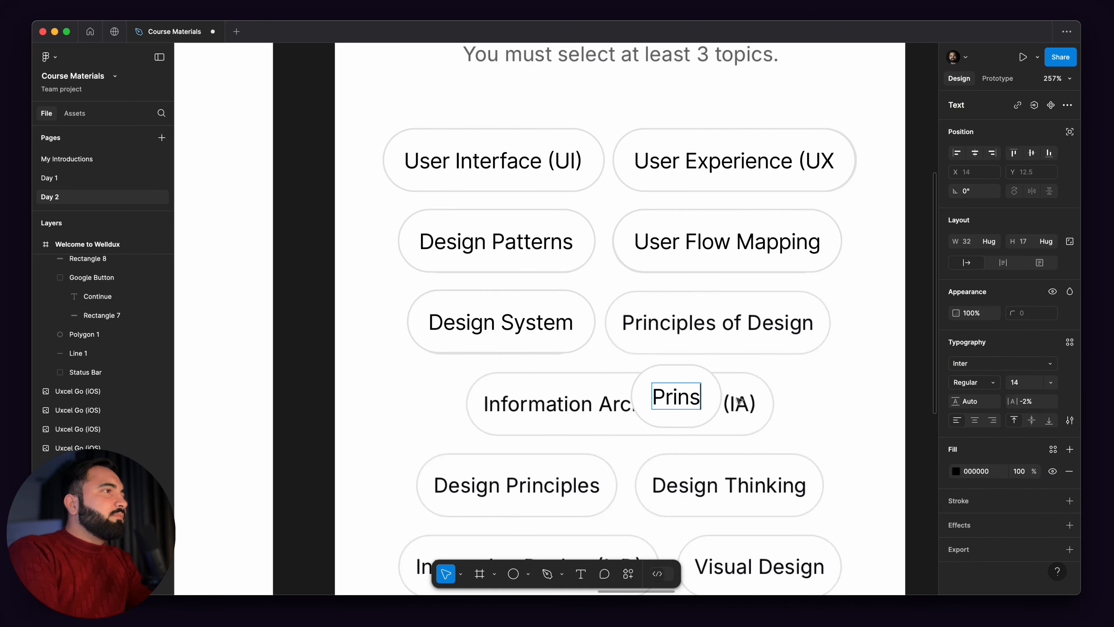
{"action": "left_click_drag", "start_coordinate": [634, 358], "coordinate": [613, 290]}
{"action": "double_click", "coordinate": [496, 319]}
{"action": "left_click", "coordinate": [490, 286]}
{"action": "left_click", "coordinate": [466, 298]}
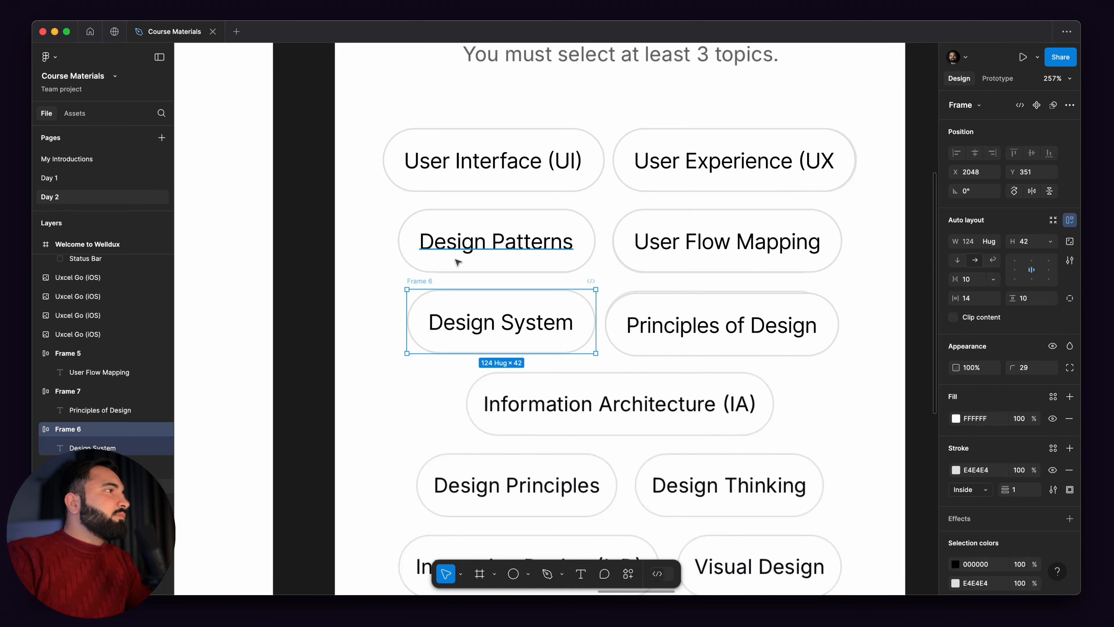
Step: Combine the "User Interface (UI)" and "User Experience (UX" tags into one horizontal auto layout row
{"action": "scroll", "coordinate": [461, 259], "scroll_direction": "up", "scroll_amount": 3}
{"action": "scroll", "coordinate": [461, 259], "scroll_direction": "left", "scroll_amount": 1}
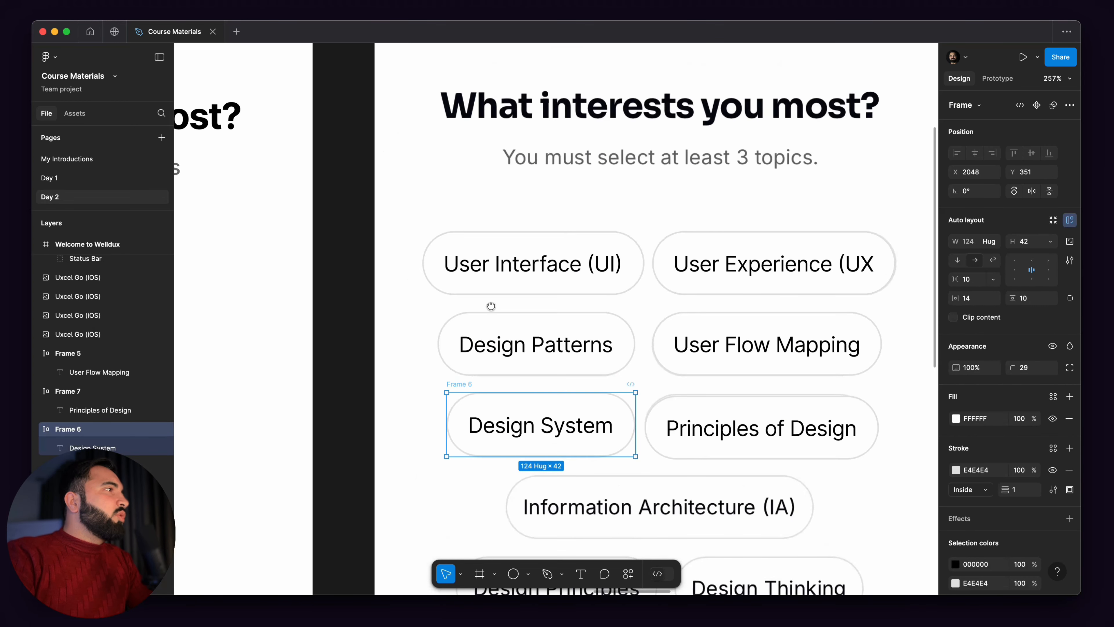
{"action": "left_click", "coordinate": [619, 250]}
{"action": "left_click", "coordinate": [703, 255], "text": "shift"}
{"action": "left_click", "coordinate": [675, 226]}
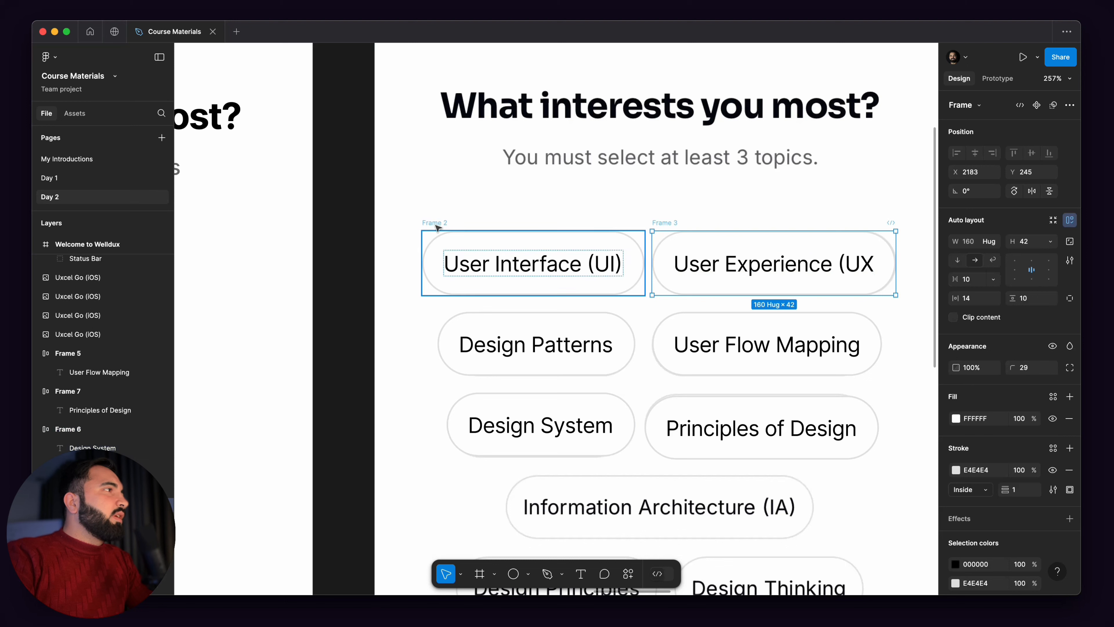
{"action": "left_click", "coordinate": [438, 226], "text": "shift"}
{"action": "key", "text": "shift+a"}
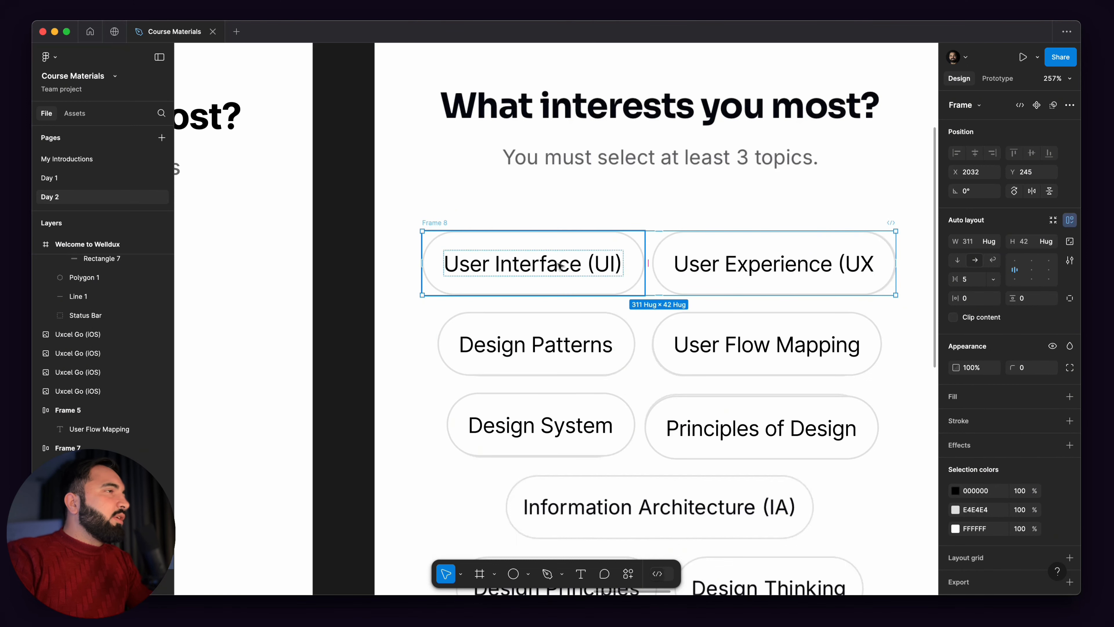
Step: Give the "Design Patterns" and "User Flow Mapping" pair and the "Design System" and "Principles of Design" pair each their own auto layout row
{"action": "left_click", "coordinate": [459, 317]}
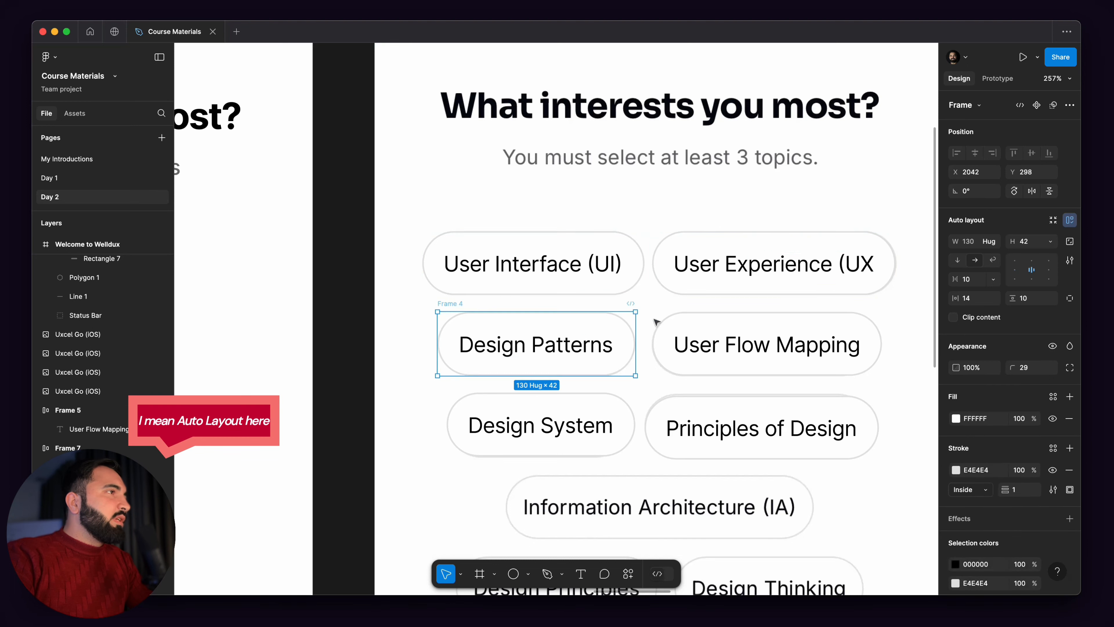
{"action": "left_click", "coordinate": [663, 321], "text": "shift"}
{"action": "key", "text": "shift+a"}
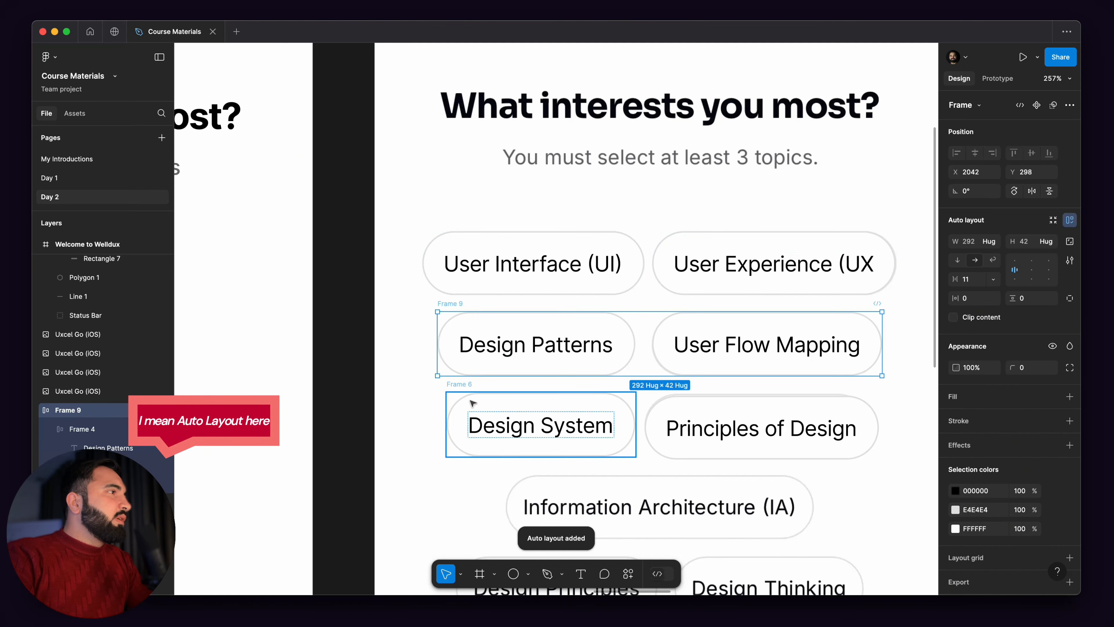
{"action": "left_click", "coordinate": [470, 391]}
{"action": "left_click", "coordinate": [667, 392], "text": "shift"}
{"action": "key", "text": "shift+a"}
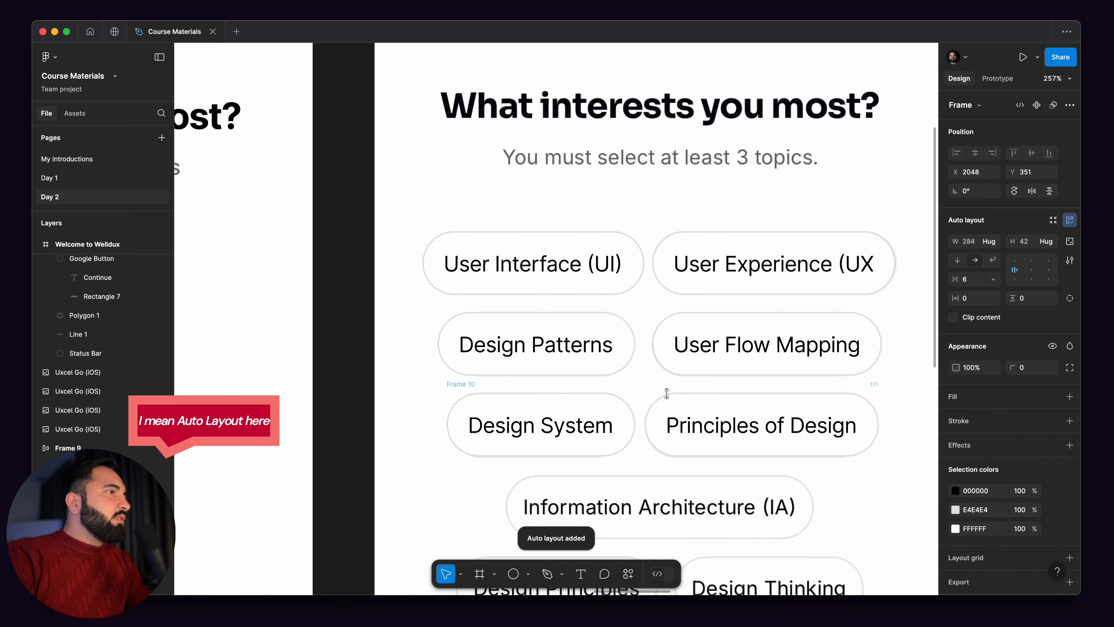
Step: Combine the three auto layout tag rows into one vertical auto layout stack
{"action": "left_click", "coordinate": [656, 314]}
{"action": "left_click", "coordinate": [474, 317], "text": "shift"}
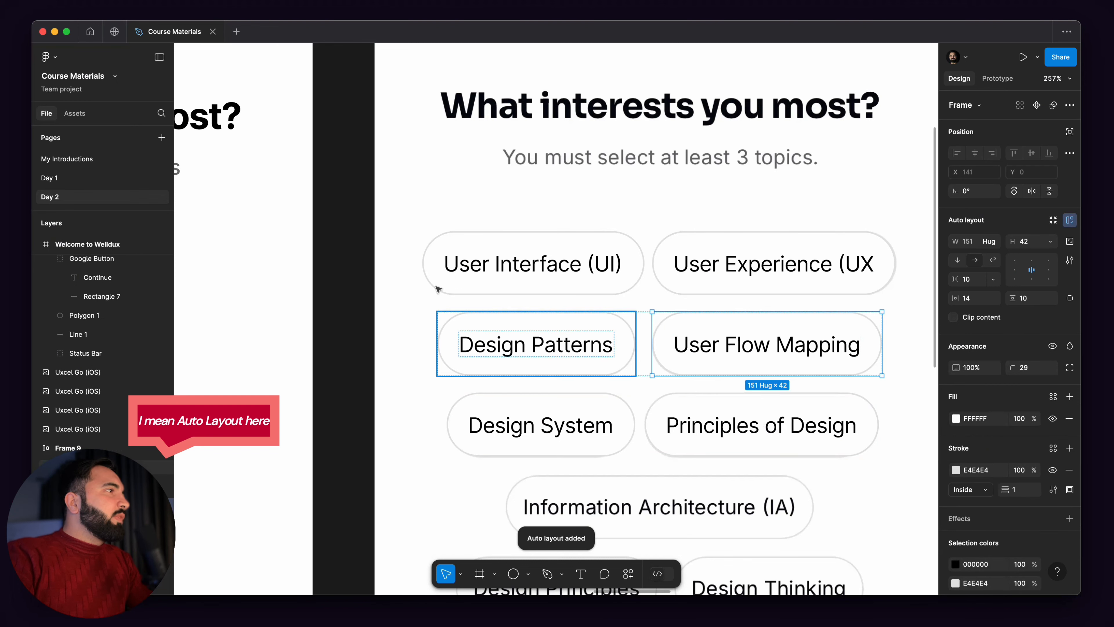
{"action": "left_click", "coordinate": [522, 269]}
{"action": "left_click", "coordinate": [736, 212]}
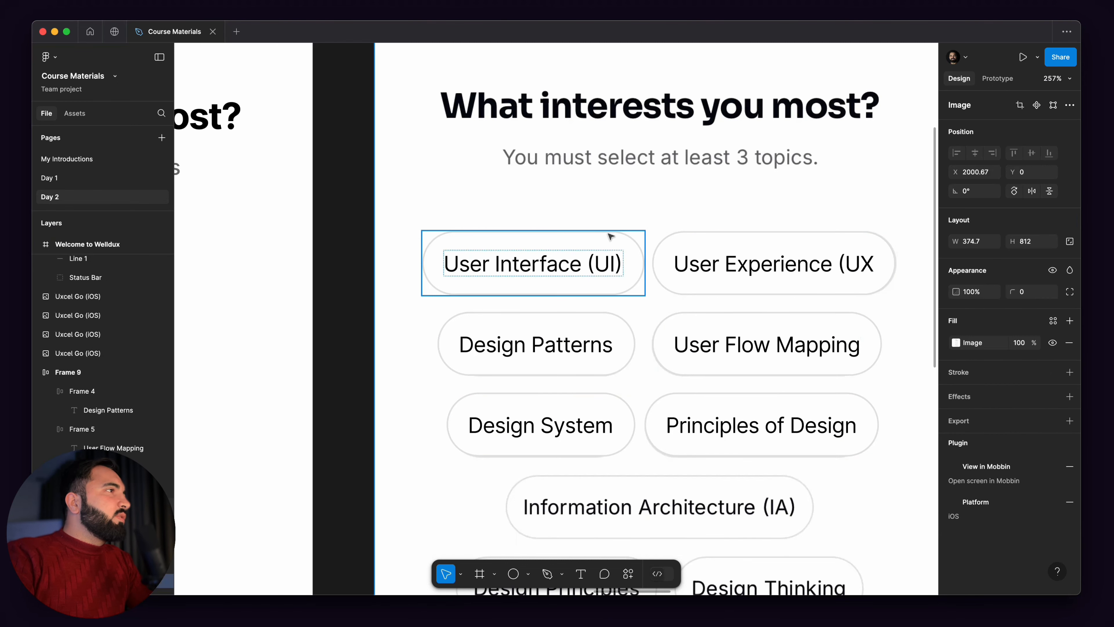
{"action": "left_click", "coordinate": [654, 234]}
{"action": "left_click", "coordinate": [428, 229]}
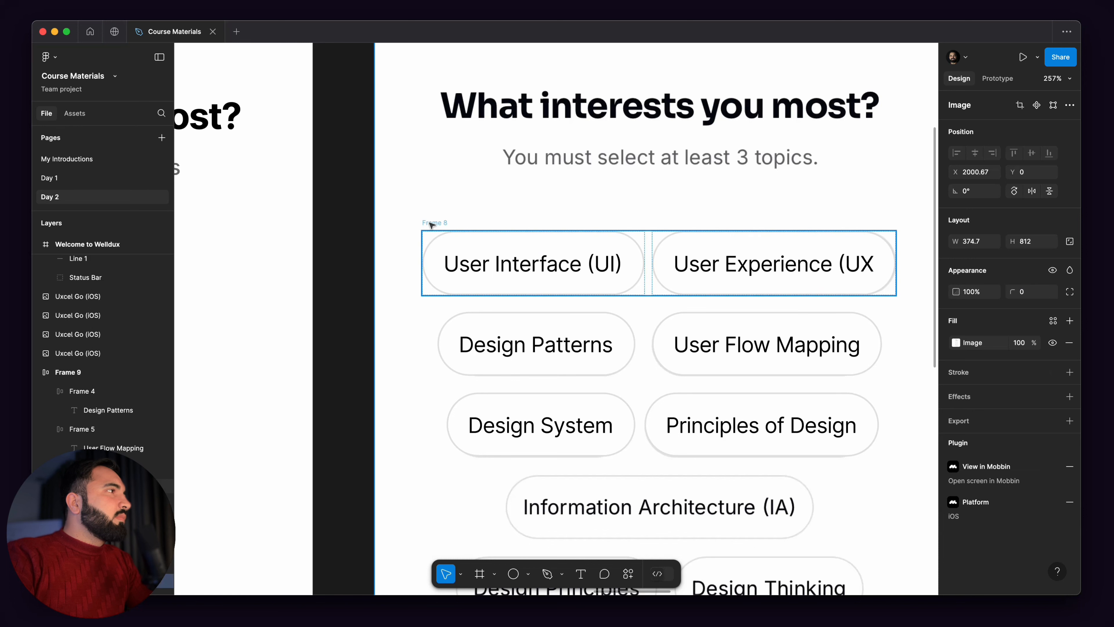
{"action": "left_click", "coordinate": [431, 225]}
{"action": "left_click", "coordinate": [450, 308], "text": "shift"}
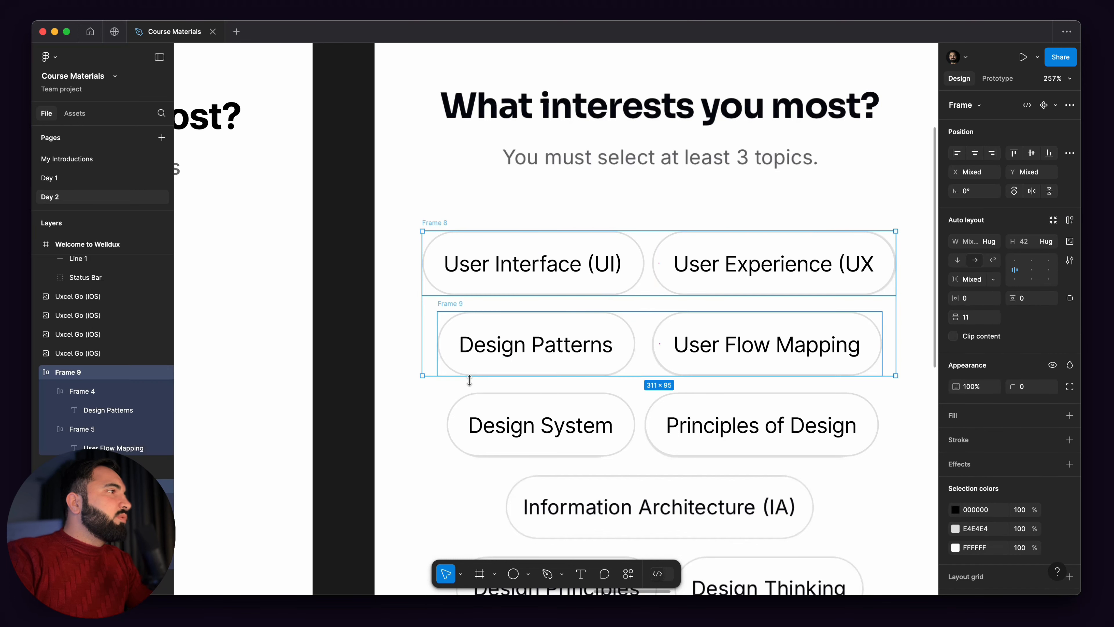
{"action": "left_click", "coordinate": [474, 385], "text": "shift"}
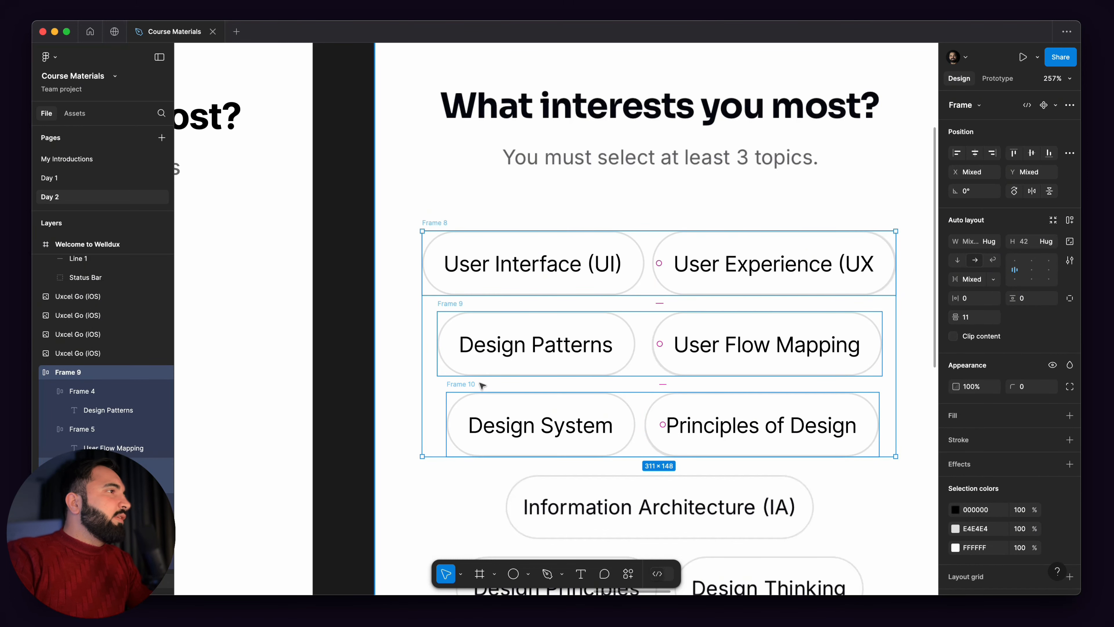
{"action": "key", "text": "shift+a"}
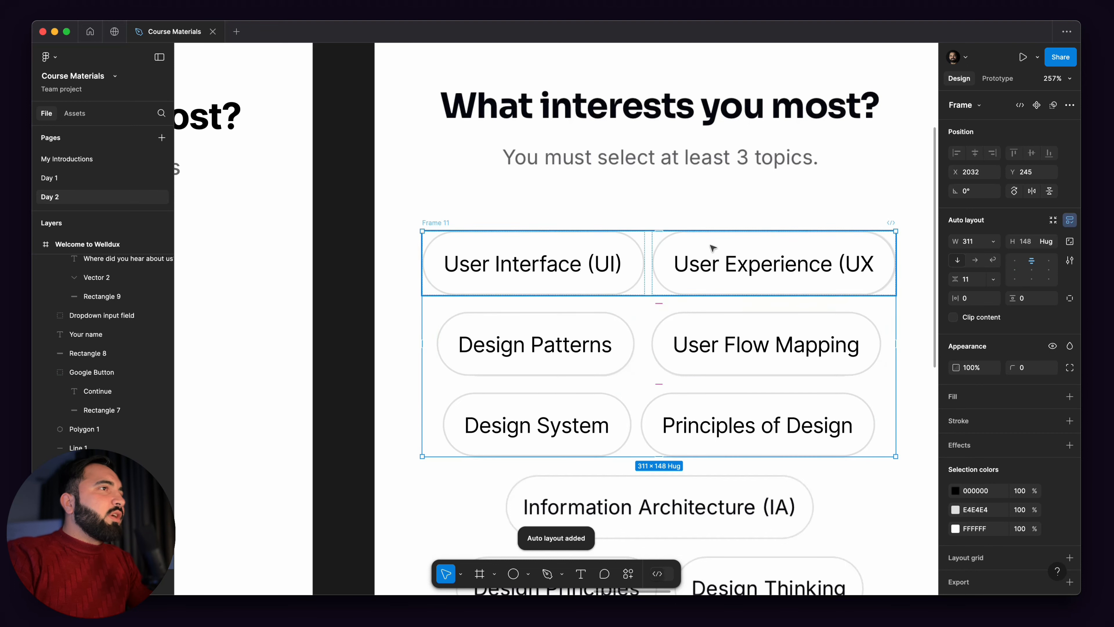
Step: Duplicate the "Design System" and "Principles of Design" row as a fourth row inside the stack
{"action": "left_click", "coordinate": [670, 428]}
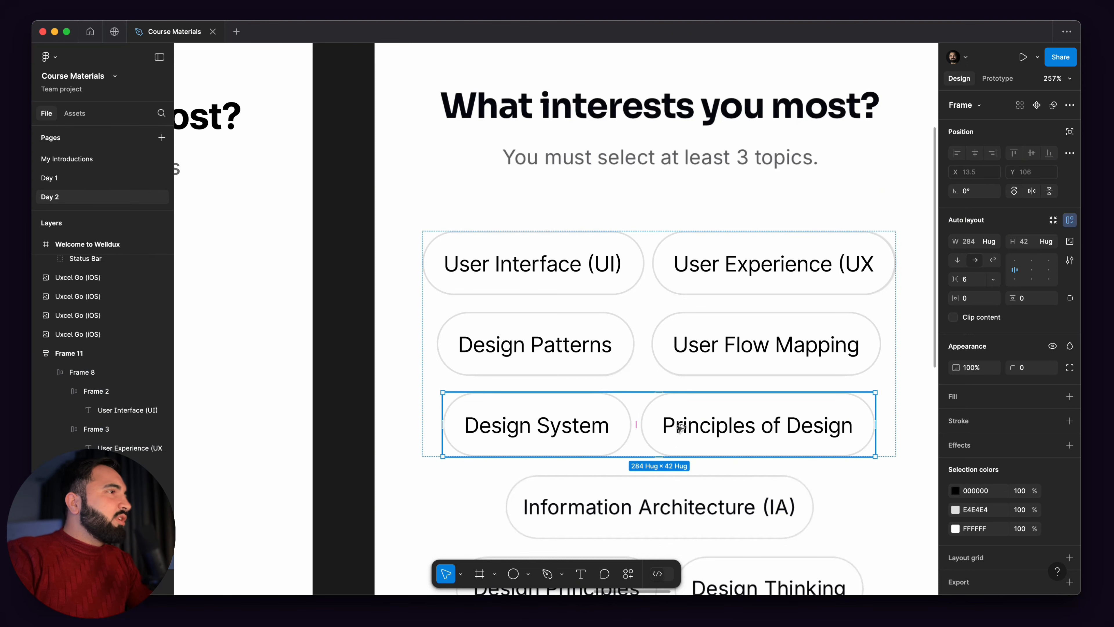
{"action": "key", "text": "super+d"}
{"action": "scroll", "coordinate": [676, 443], "scroll_direction": "down", "scroll_amount": 1}
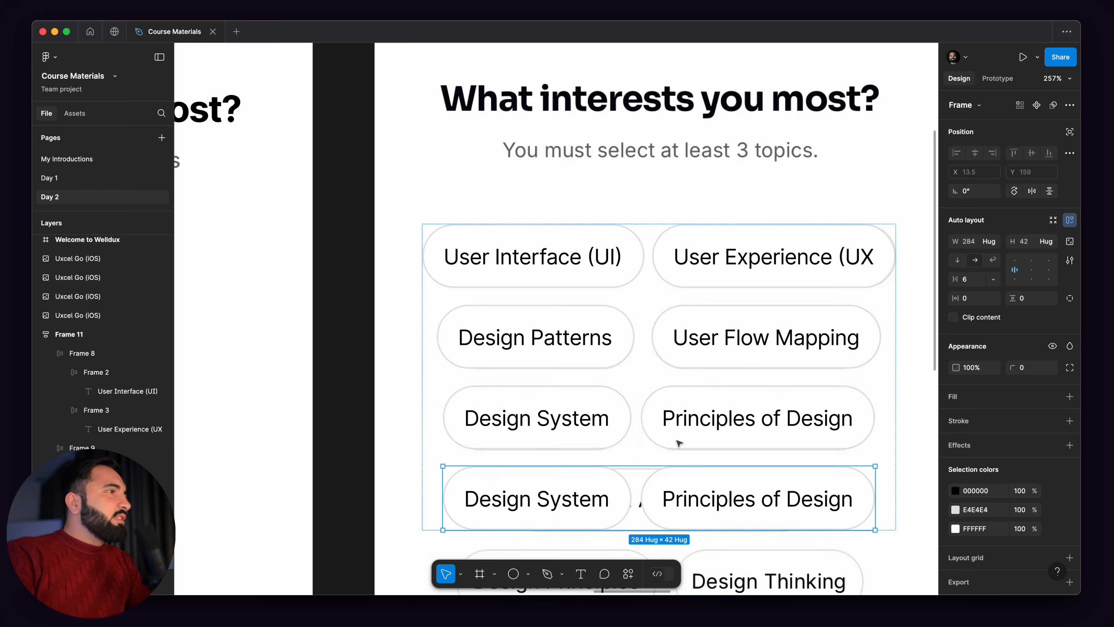
{"action": "scroll", "coordinate": [519, 429], "scroll_direction": "down", "scroll_amount": 10}
{"action": "scroll", "coordinate": [534, 312], "scroll_direction": "up", "scroll_amount": 3}
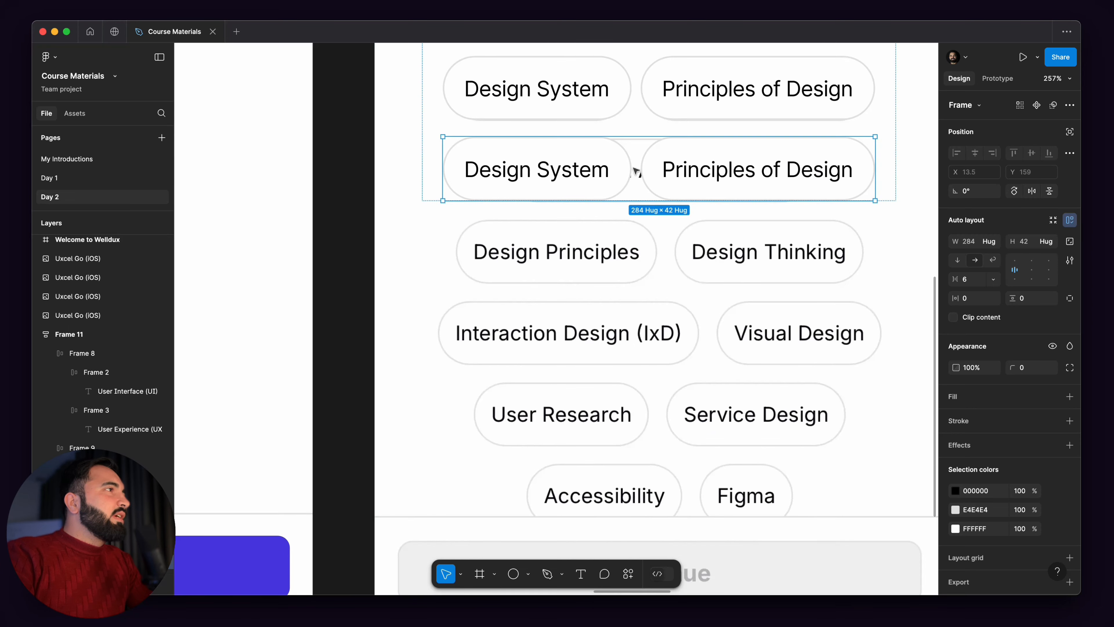
Step: Move the stack of tag rows into the empty "What interests you most?" screen at about X 31, Y 245, below the subtitle
{"action": "scroll", "coordinate": [605, 169], "scroll_direction": "down", "scroll_amount": 5, "text": "ctrl"}
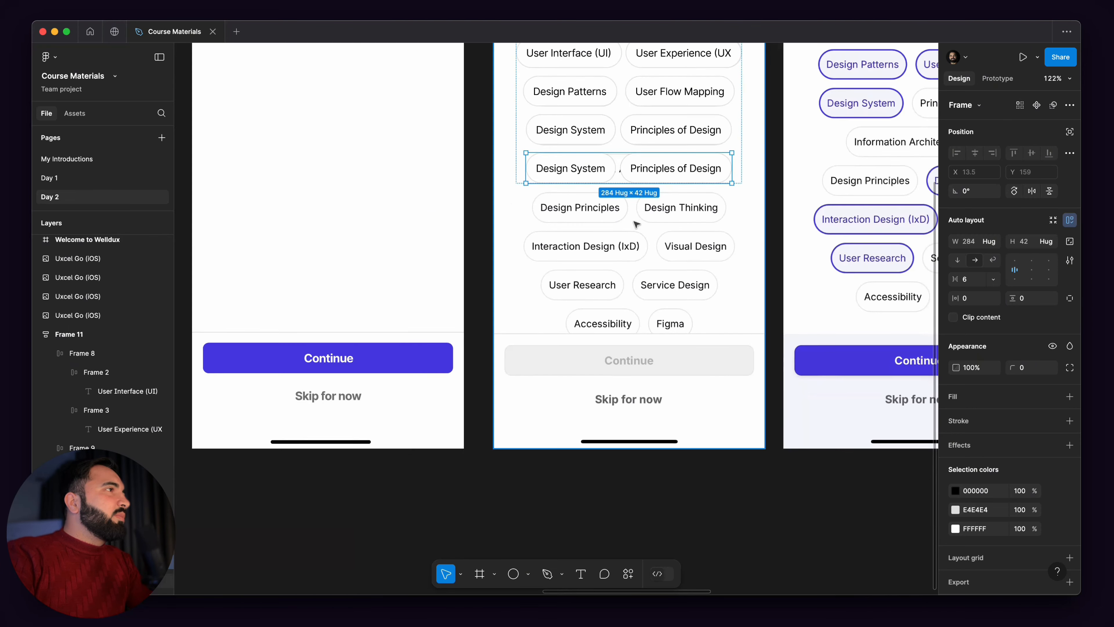
{"action": "scroll", "coordinate": [641, 221], "scroll_direction": "up", "scroll_amount": 3}
{"action": "scroll", "coordinate": [639, 324], "scroll_direction": "left", "scroll_amount": 5}
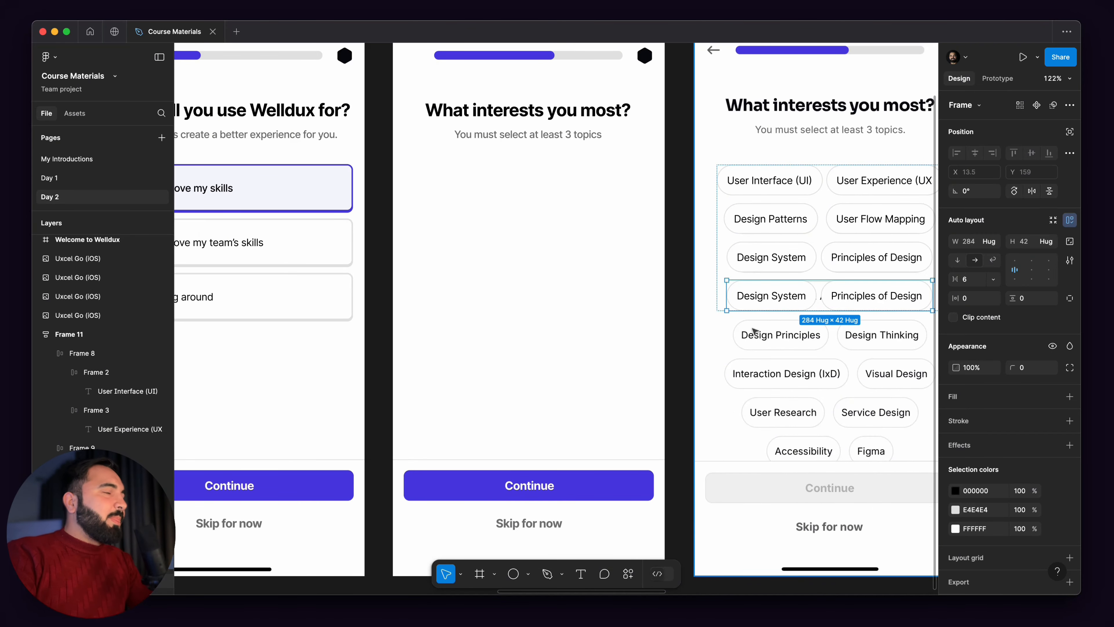
{"action": "left_click", "coordinate": [656, 350]}
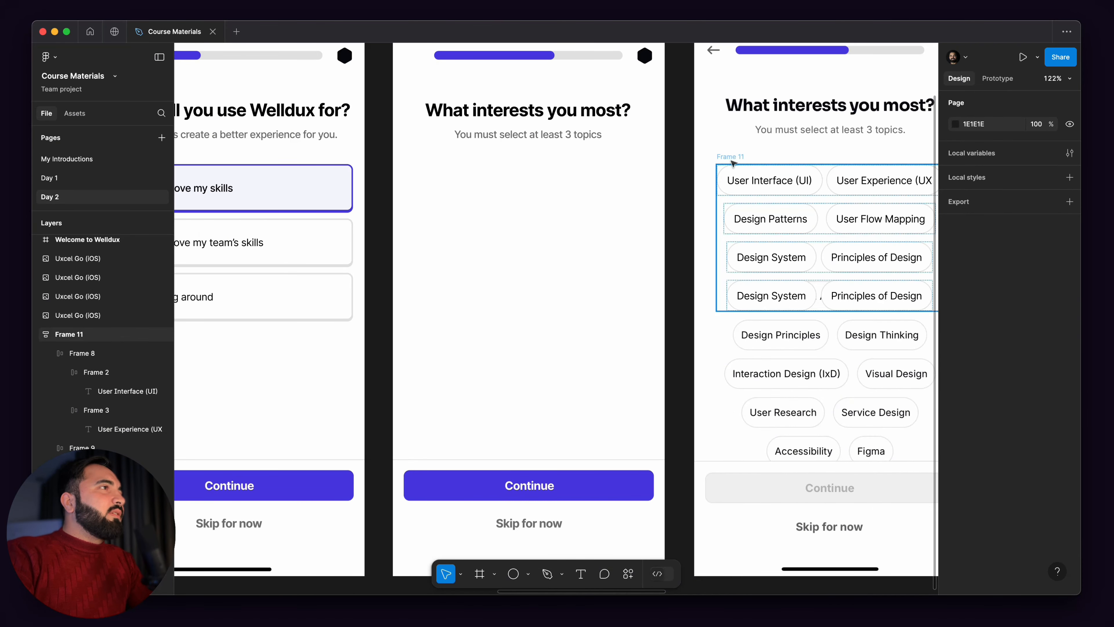
{"action": "left_click_drag", "start_coordinate": [727, 162], "coordinate": [433, 156]}
{"action": "key", "text": "alt"}
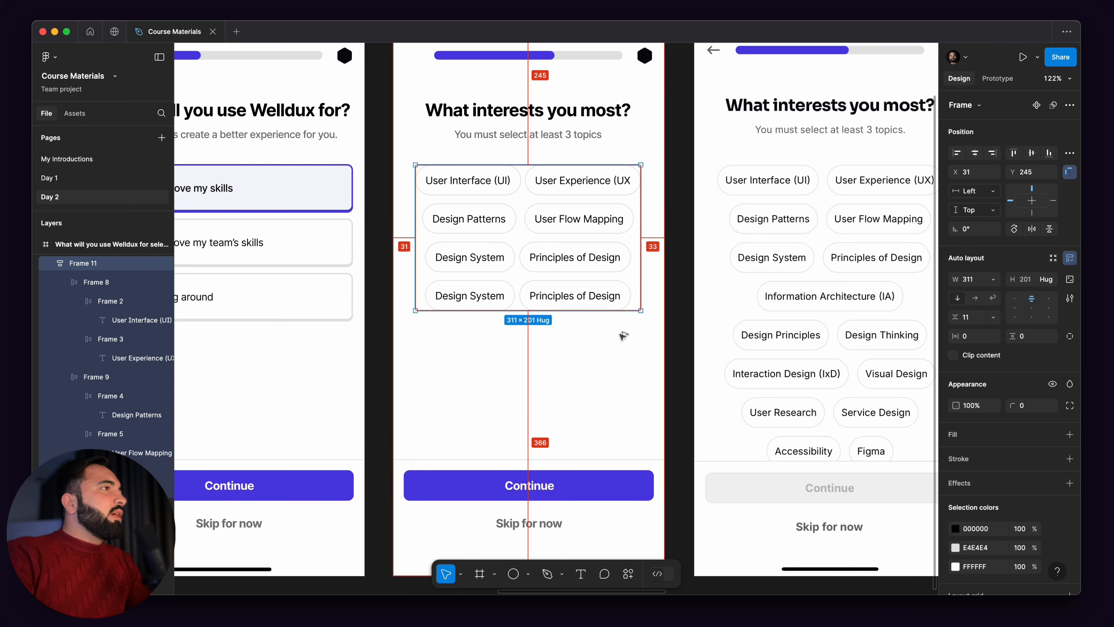
Step: Delete the "Principles of Design" tag from the fourth row of the stack
{"action": "left_click", "coordinate": [472, 257], "text": "super"}
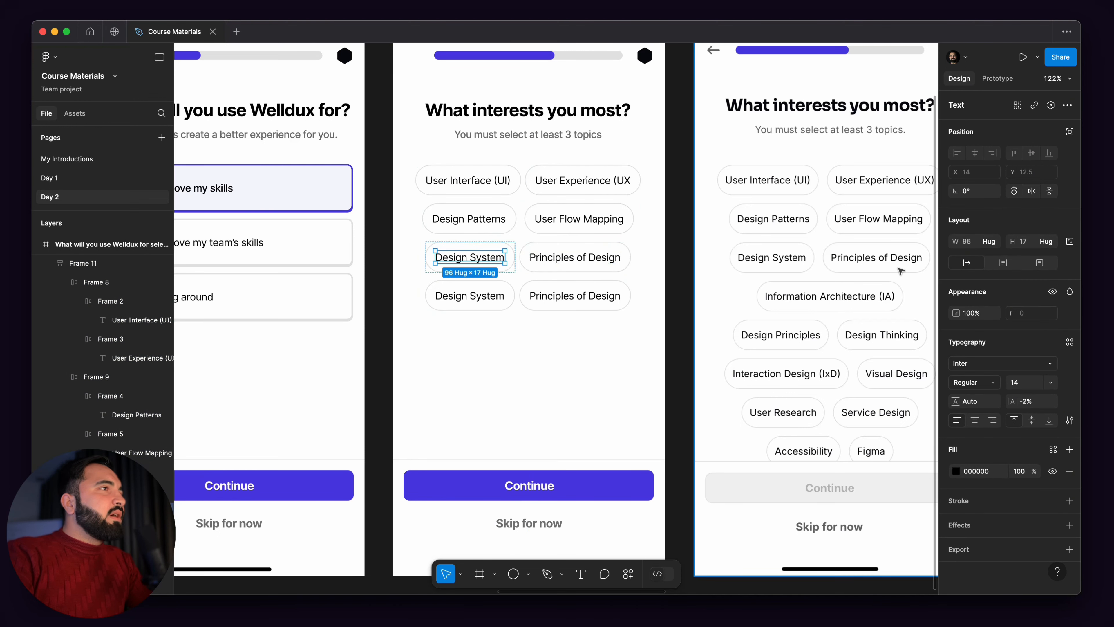
{"action": "left_click", "coordinate": [569, 296]}
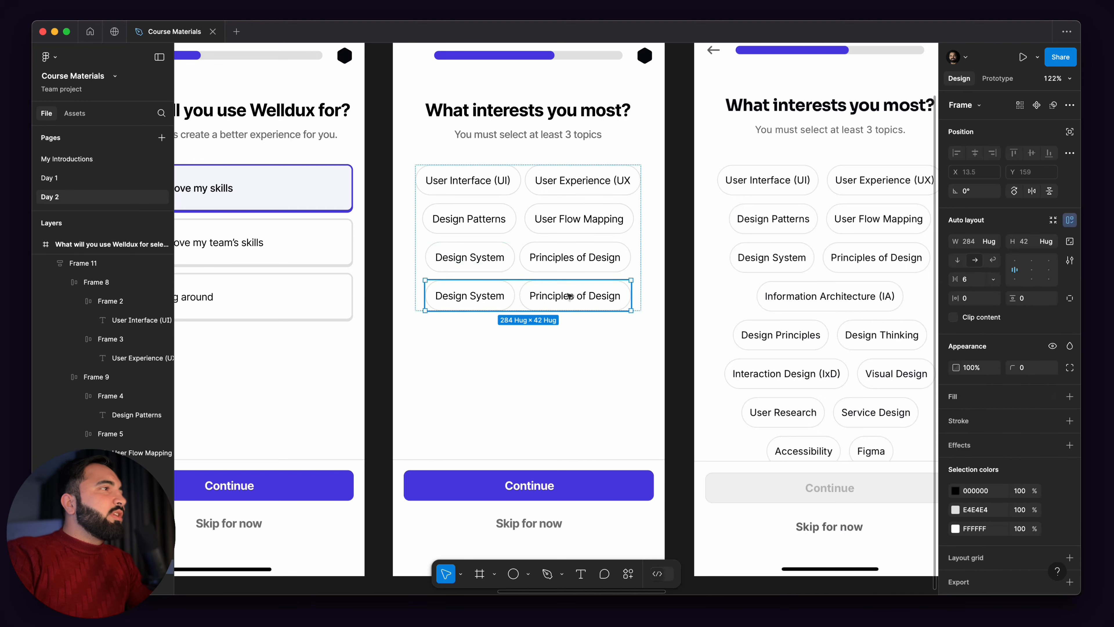
{"action": "left_click", "coordinate": [550, 300]}
{"action": "key", "text": "Delete"}
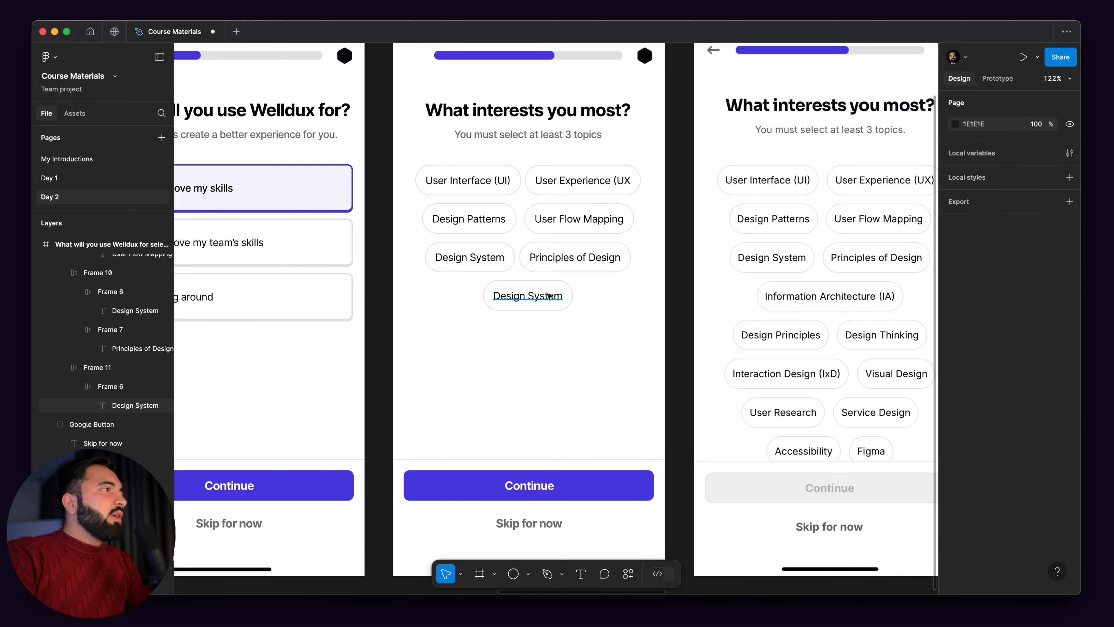
Step: Change the remaining fourth-row tag's text to "Information Architecture (IA)"
{"action": "double_click", "coordinate": [547, 294]}
{"action": "type", "text": "Info"}
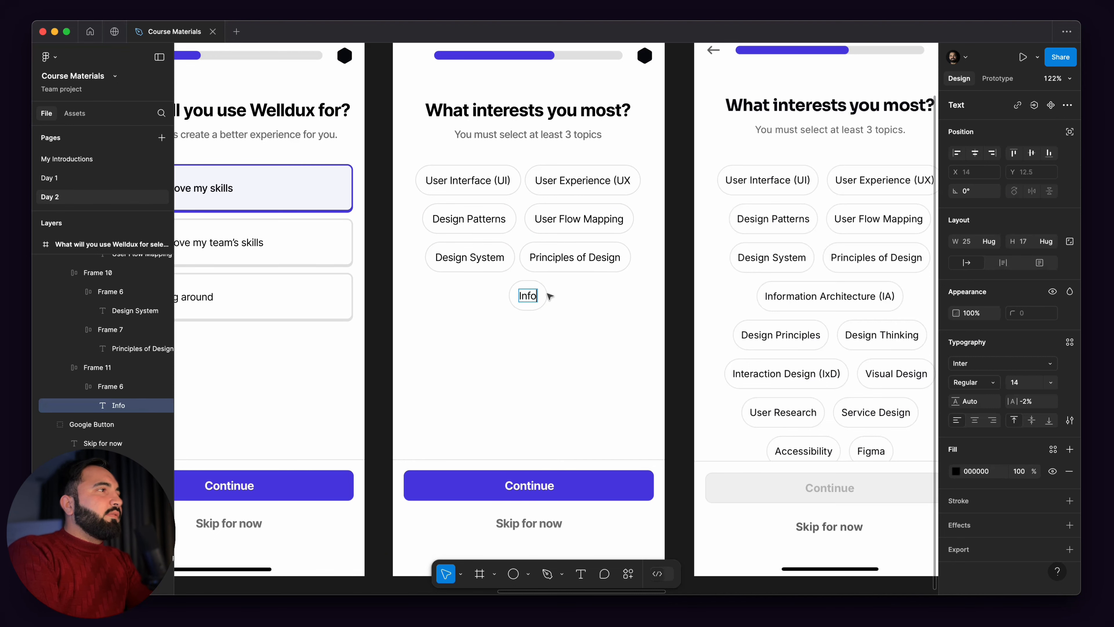
{"action": "type", "text": "rmation"}
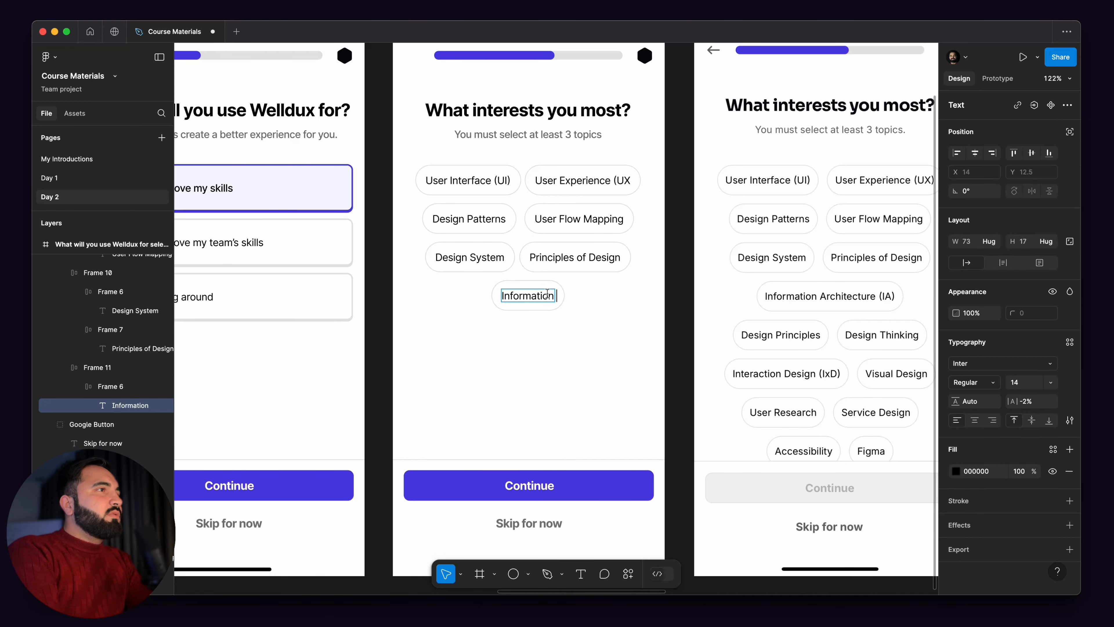
{"action": "type", "text": " A"}
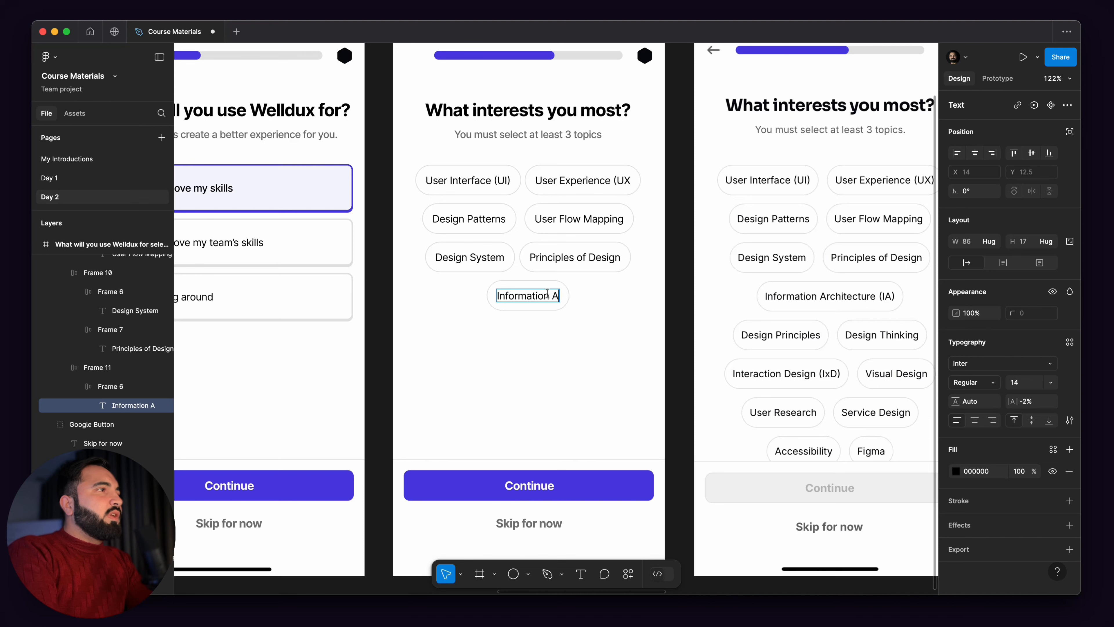
{"action": "type", "text": "rchitecture"}
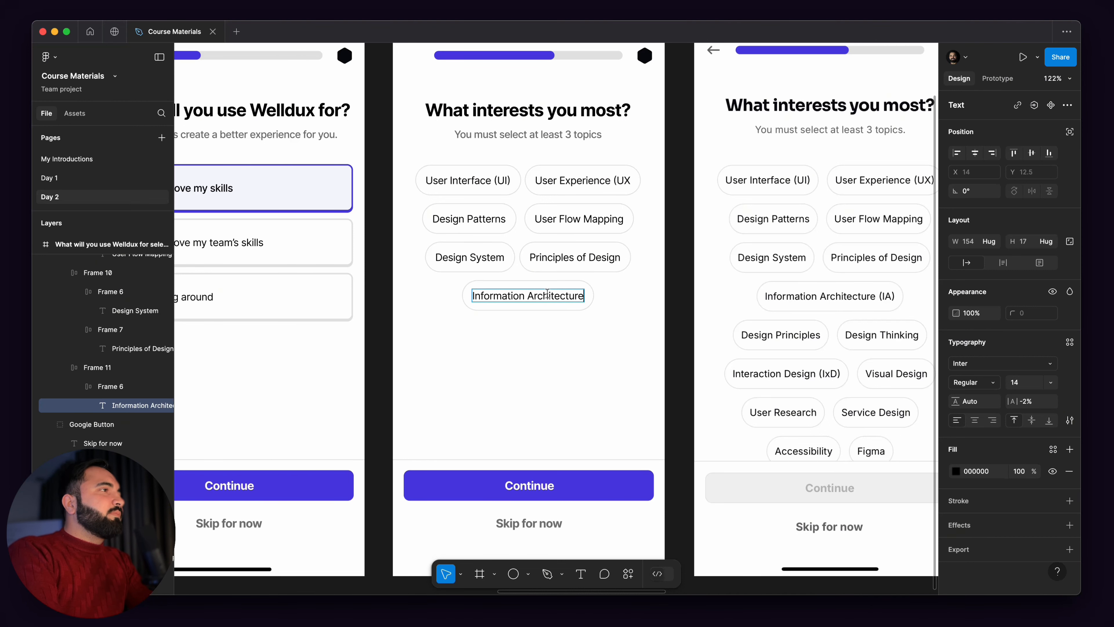
{"action": "type", "text": " (IA)"}
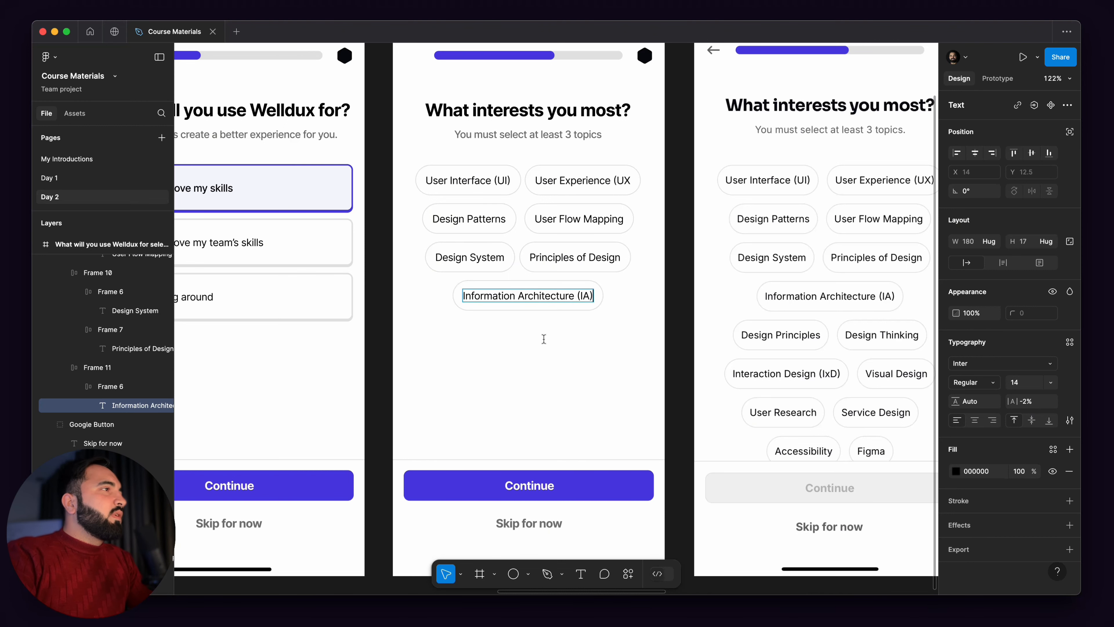
{"action": "key", "text": "Escape"}
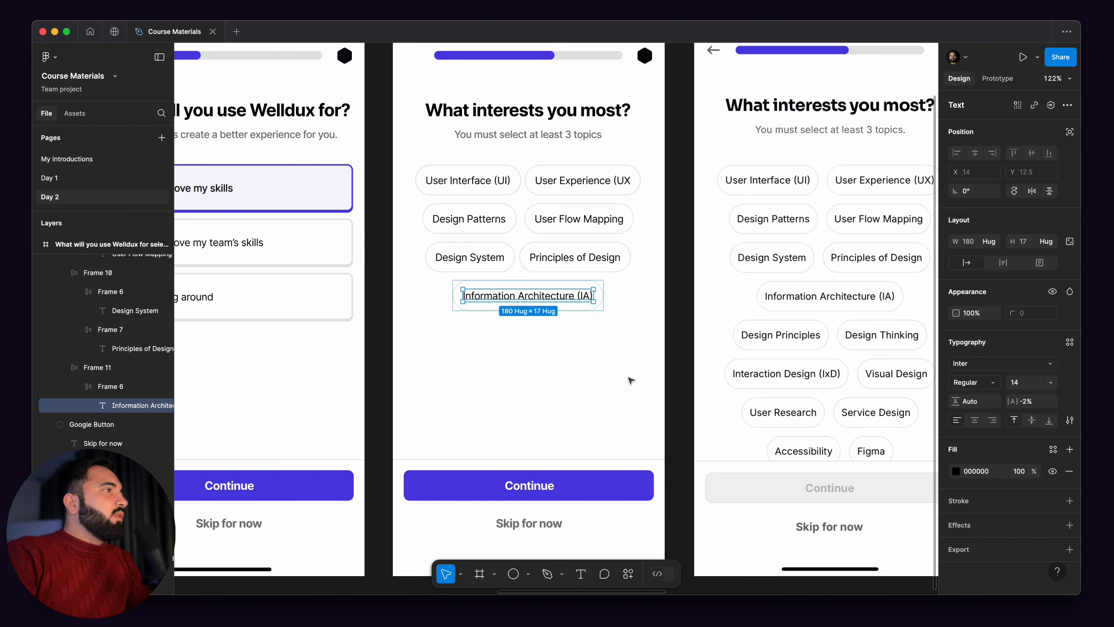
{"action": "left_click", "coordinate": [630, 380]}
Step: Duplicate the "Design System" and "Principles of Design" row three times below the fourth row, and extend the stack's height to about 389
{"action": "double_click", "coordinate": [539, 258]}
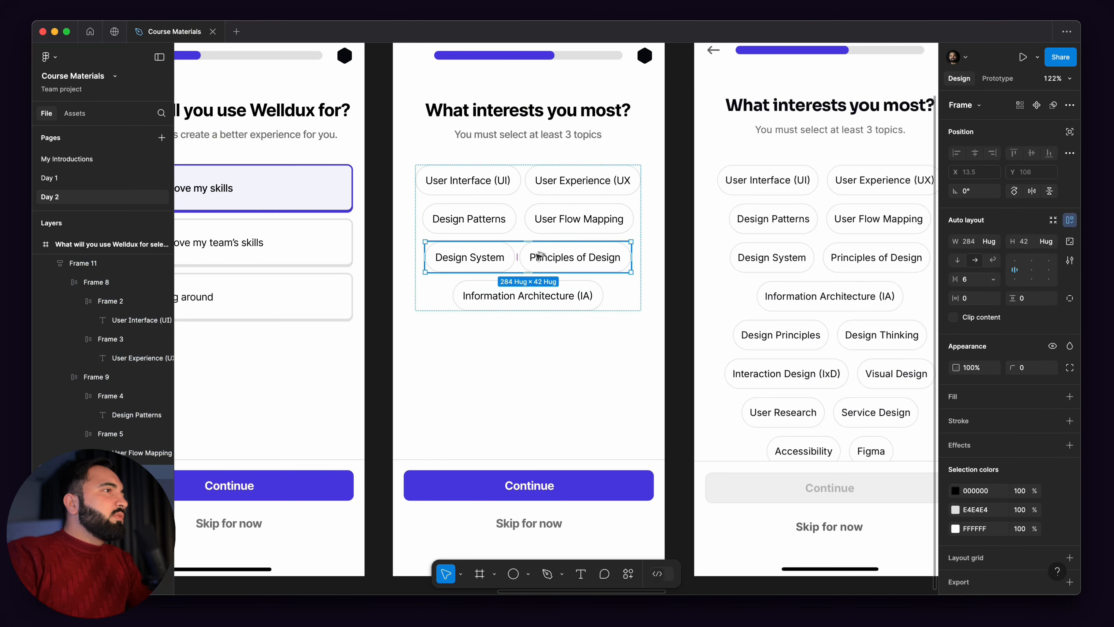
{"action": "left_click_drag", "start_coordinate": [539, 257], "coordinate": [546, 407]}
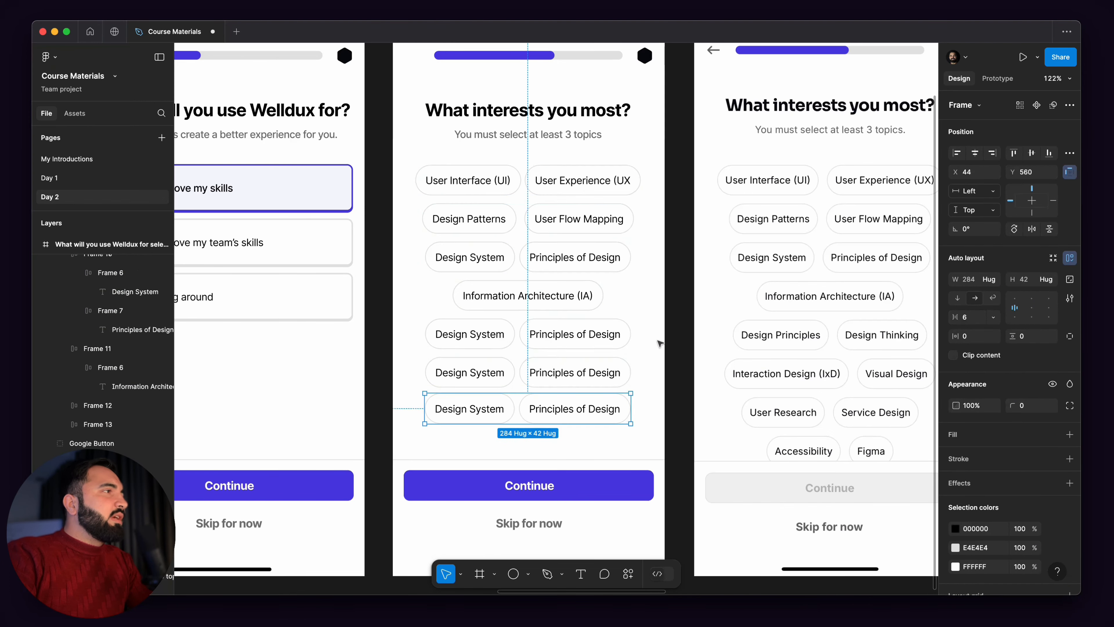
{"action": "left_click", "coordinate": [473, 366]}
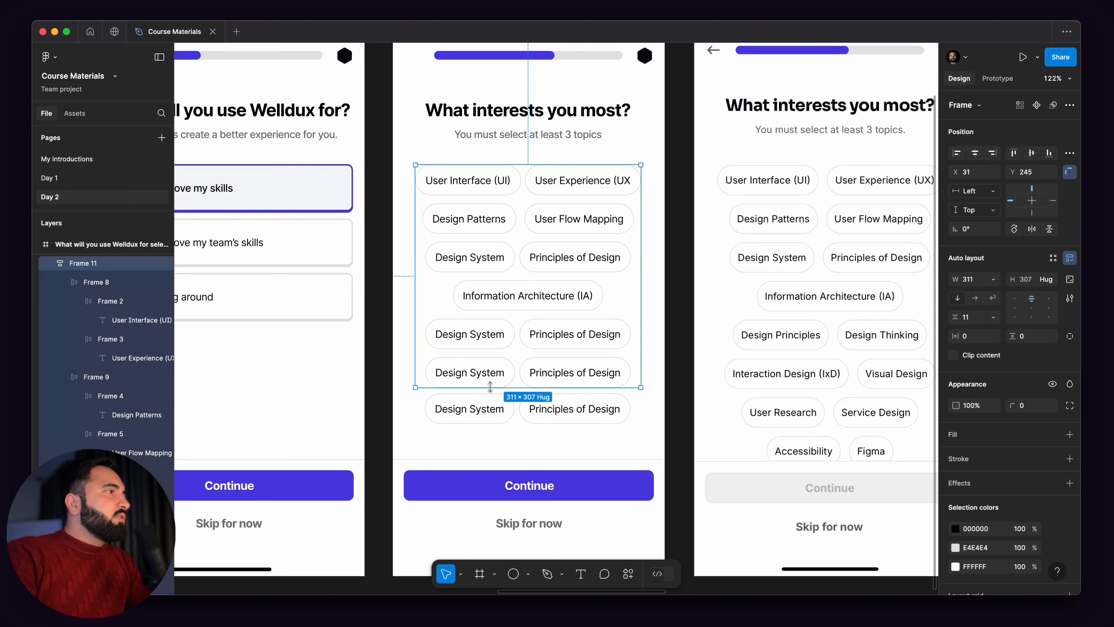
{"action": "left_click_drag", "start_coordinate": [490, 387], "coordinate": [490, 446]}
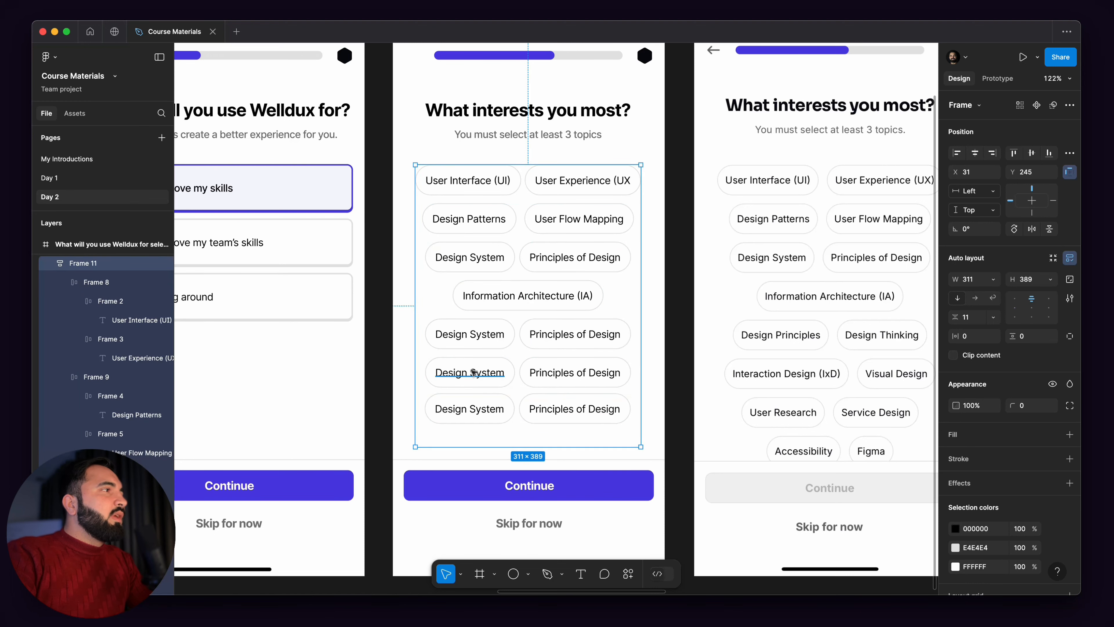
Step: Change the first tag of the fifth row to "Design Principles"
{"action": "double_click", "coordinate": [486, 337]}
{"action": "double_click", "coordinate": [487, 339]}
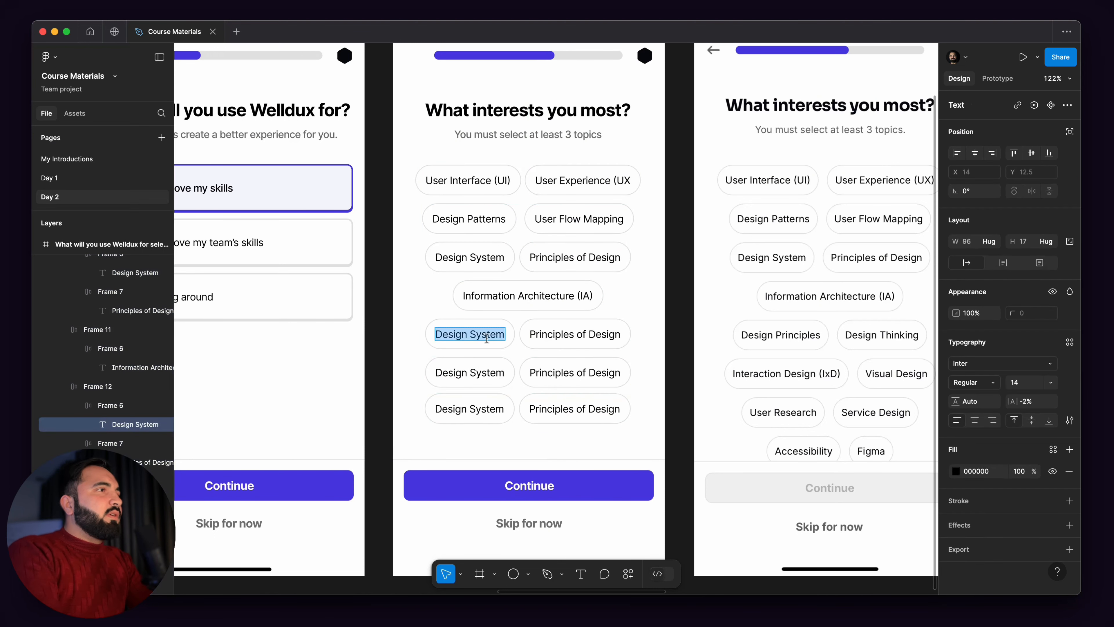
{"action": "type", "text": "Design"}
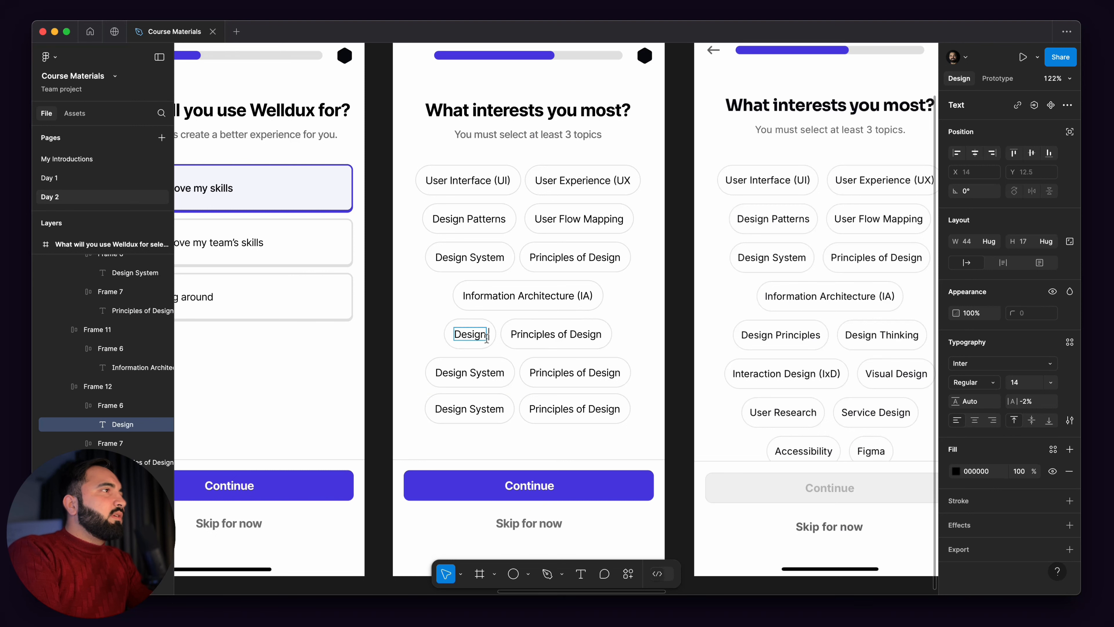
{"action": "type", "text": " Pric"}
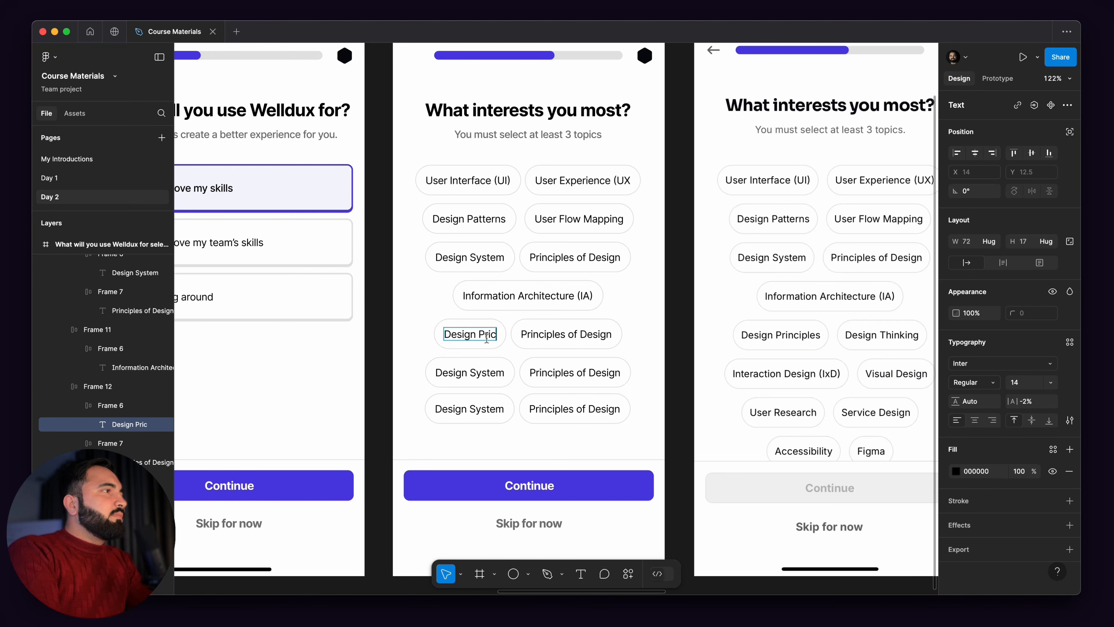
{"action": "type", "text": "ipl"}
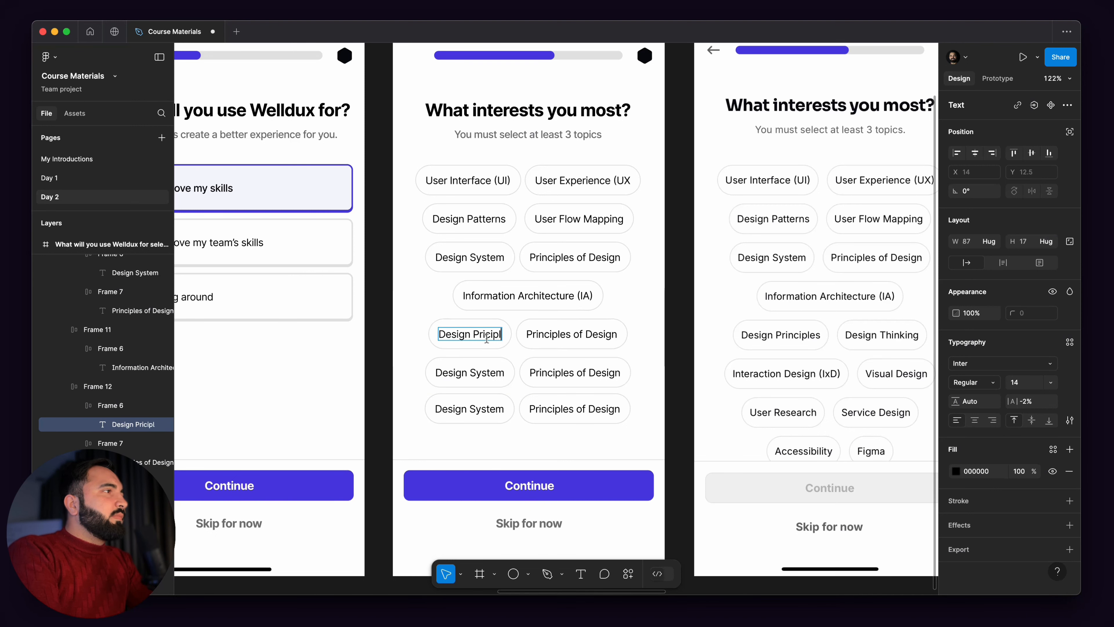
{"action": "key", "text": "BackSpace"}
{"action": "key", "text": "BackSpace"}
{"action": "key", "text": "BackSpace"}
{"action": "key", "text": "BackSpace"}
{"action": "key", "text": "BackSpace"}
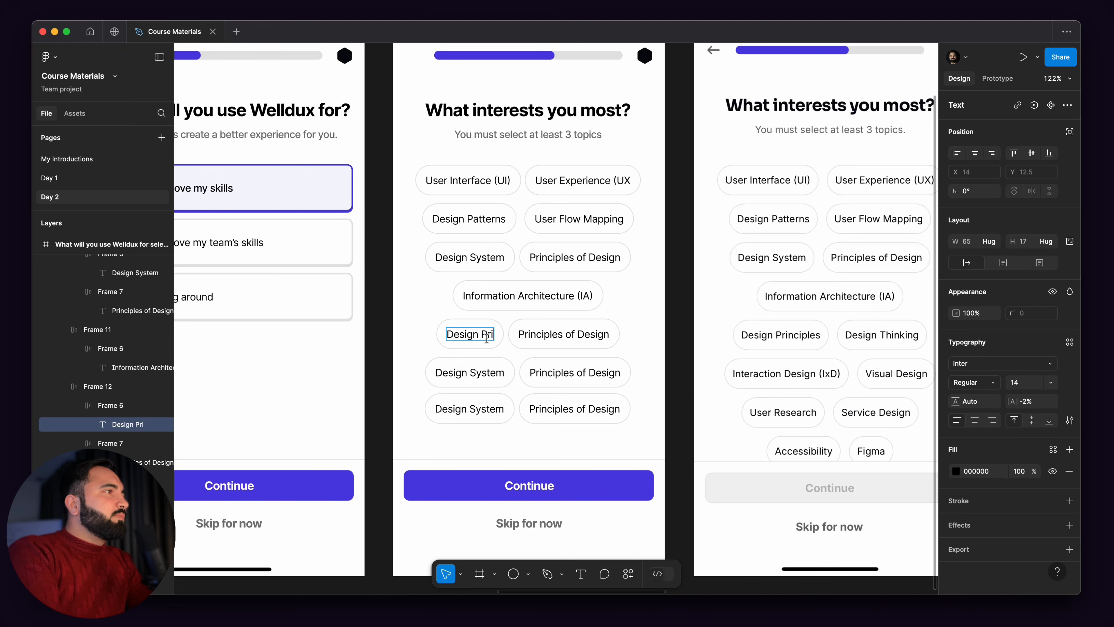
{"action": "type", "text": "inciples"}
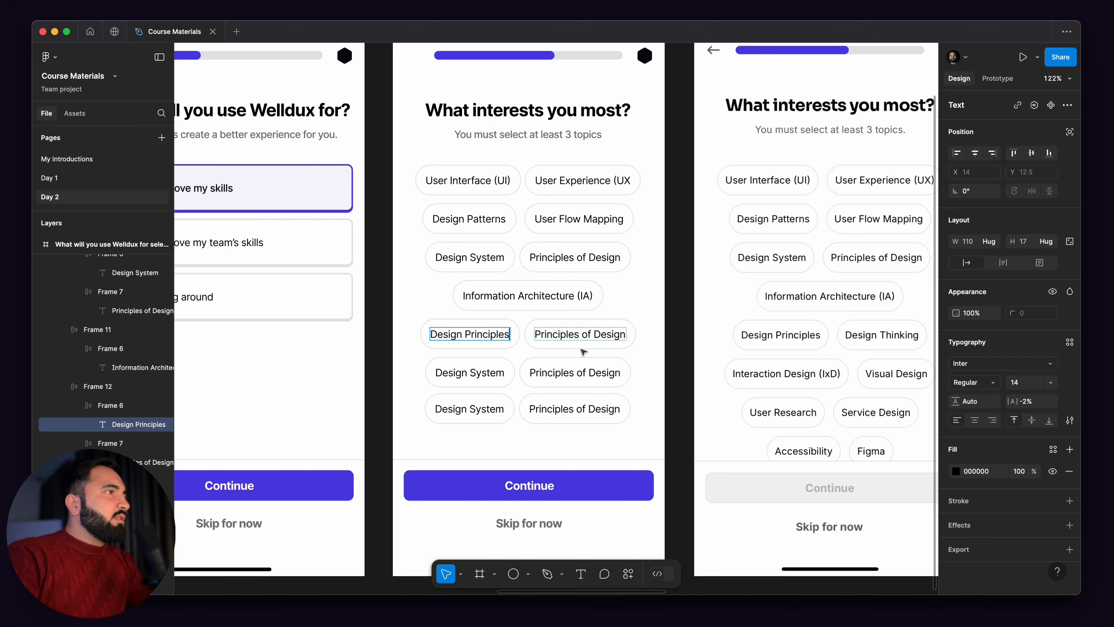
Step: Change the second tag of the fifth row to "Design Thinking"
{"action": "double_click", "coordinate": [588, 335]}
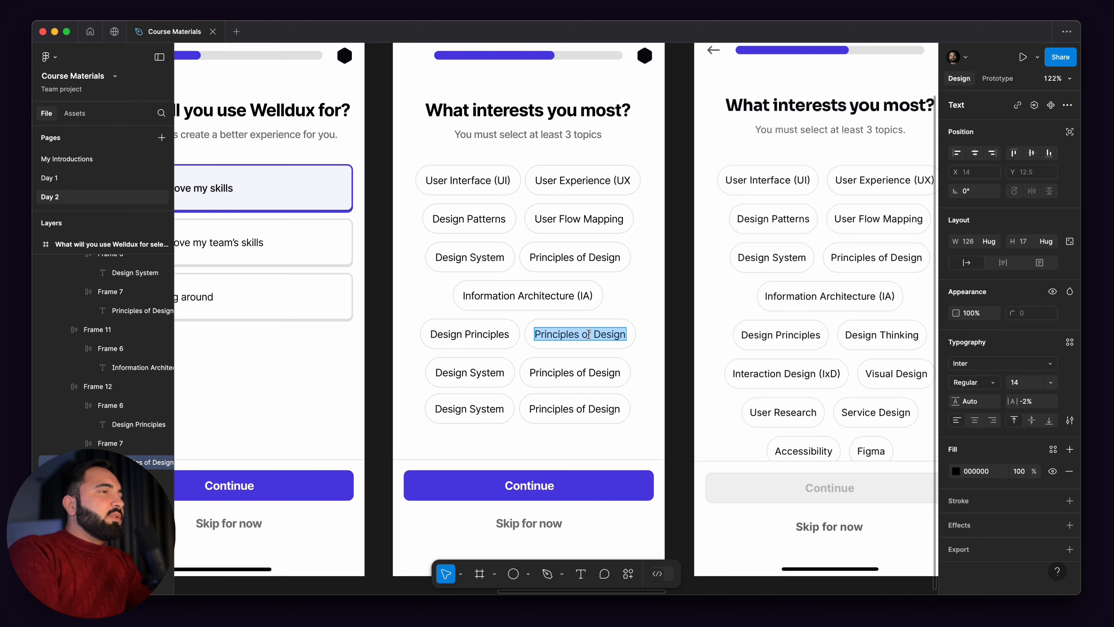
{"action": "type", "text": "Design Thikn"}
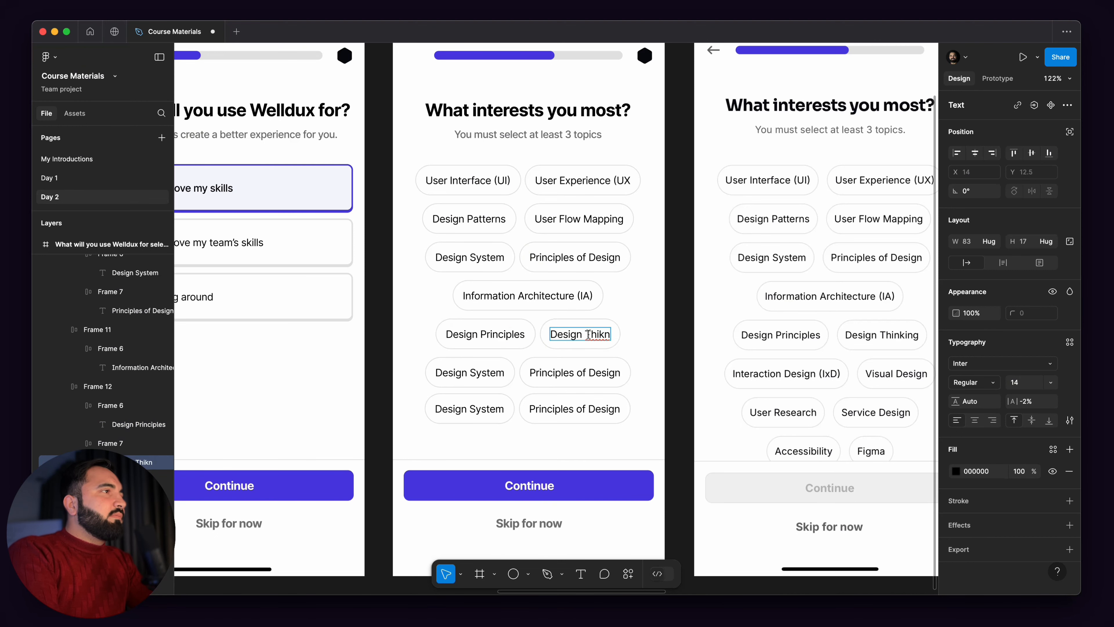
{"action": "key", "text": "BackSpace"}
{"action": "key", "text": "BackSpace"}
{"action": "type", "text": "nking"}
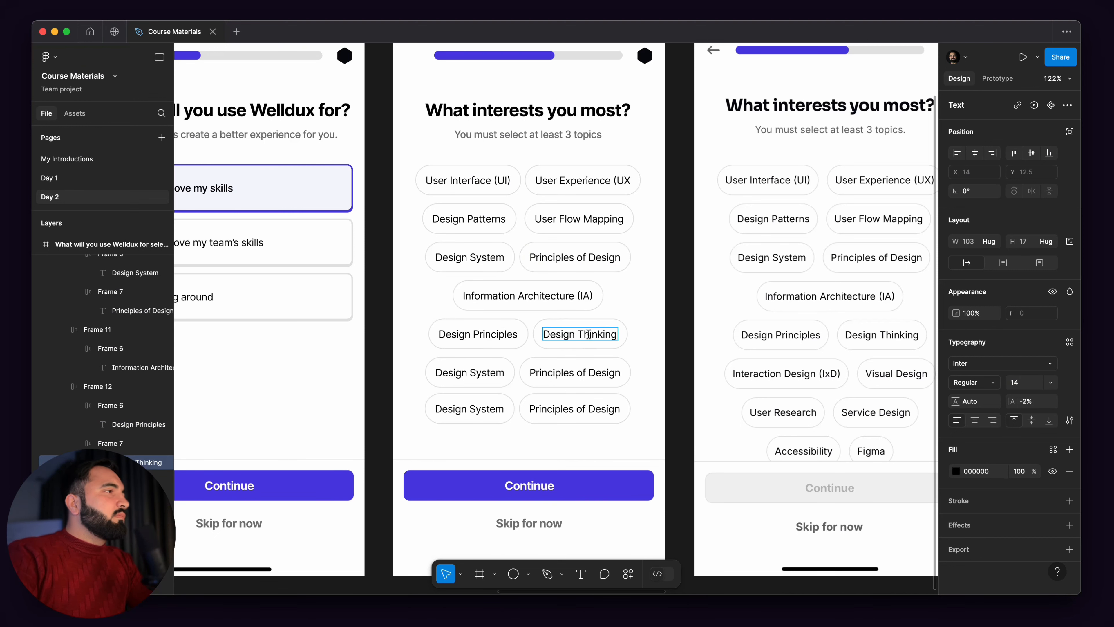
Step: Change the sixth row's tags to "Interaction Design (IxD)" and "Visual Design"
{"action": "double_click", "coordinate": [480, 369]}
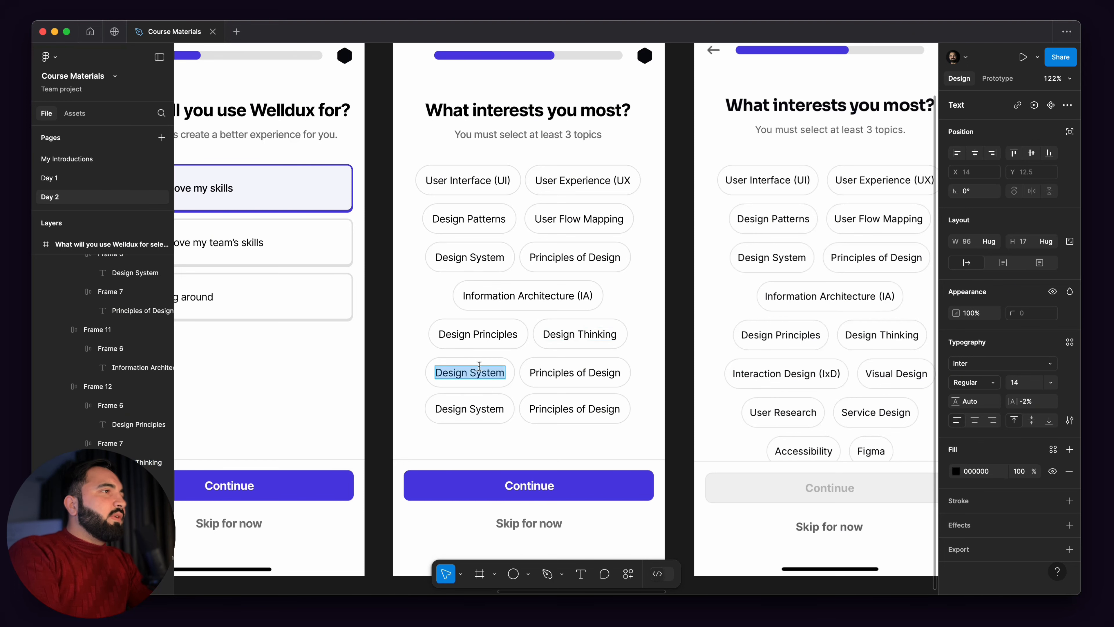
{"action": "type", "text": "Interac"}
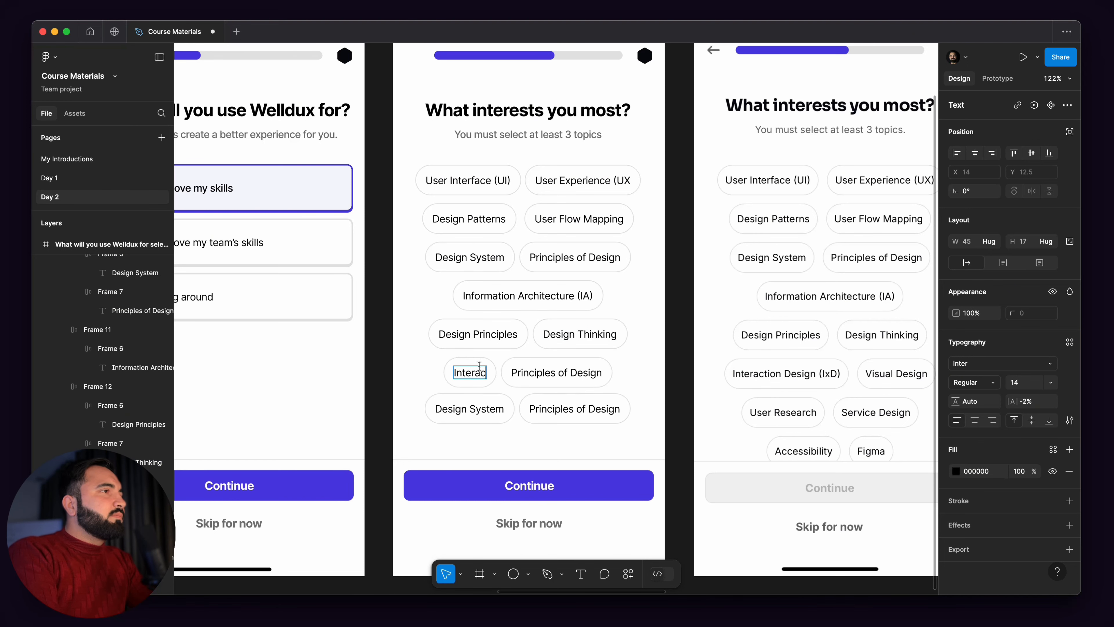
{"action": "type", "text": "tion Design"}
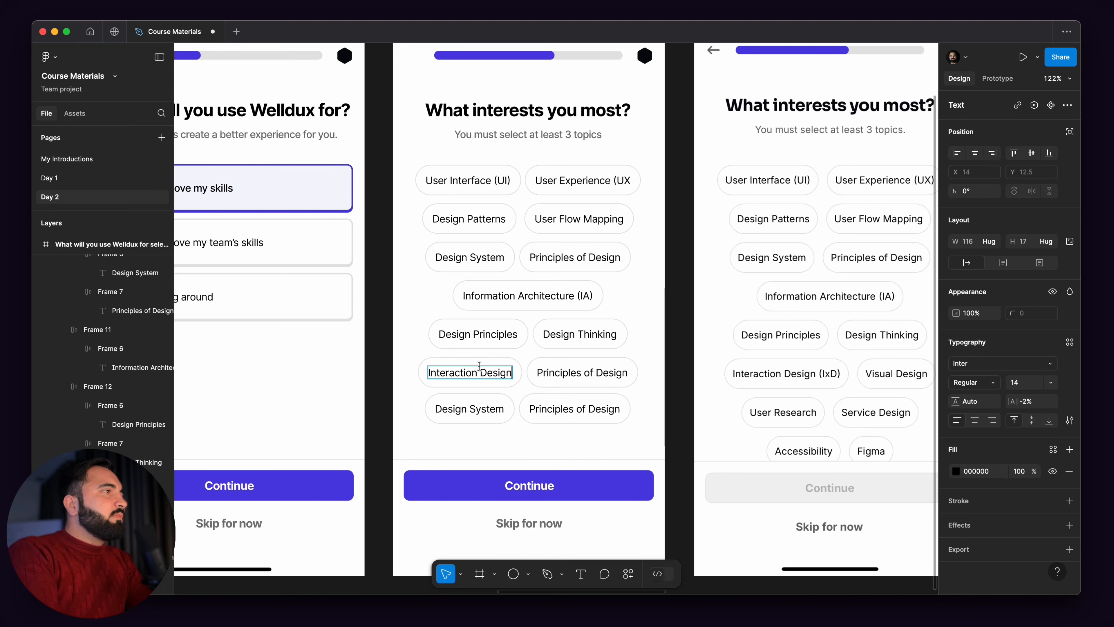
{"action": "type", "text": " (IxD)"}
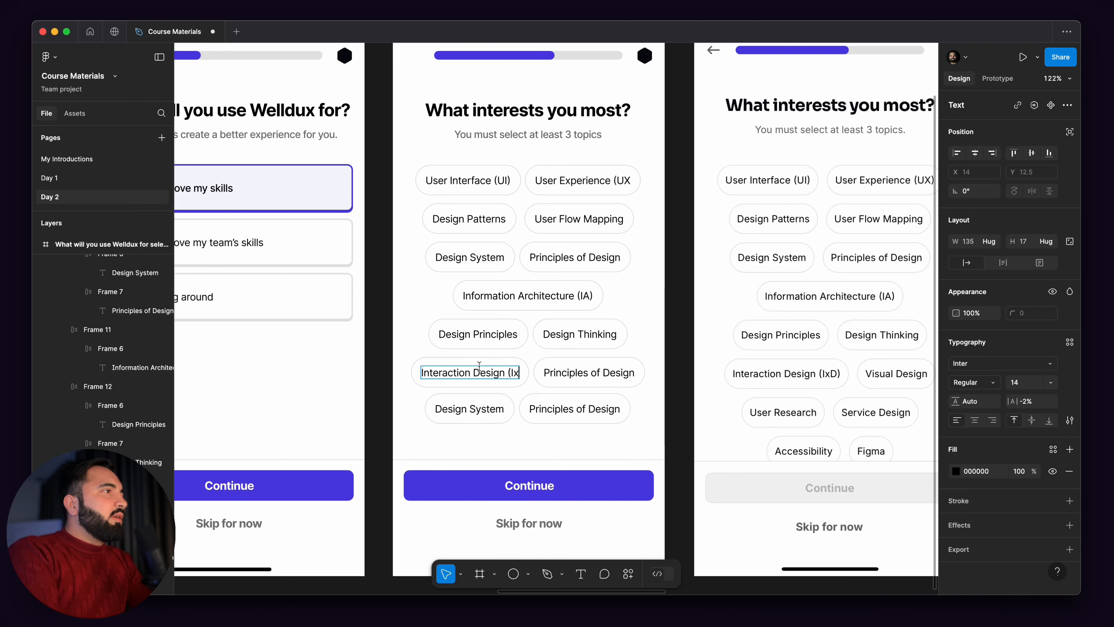
{"action": "double_click", "coordinate": [608, 375]}
{"action": "type", "text": "V"}
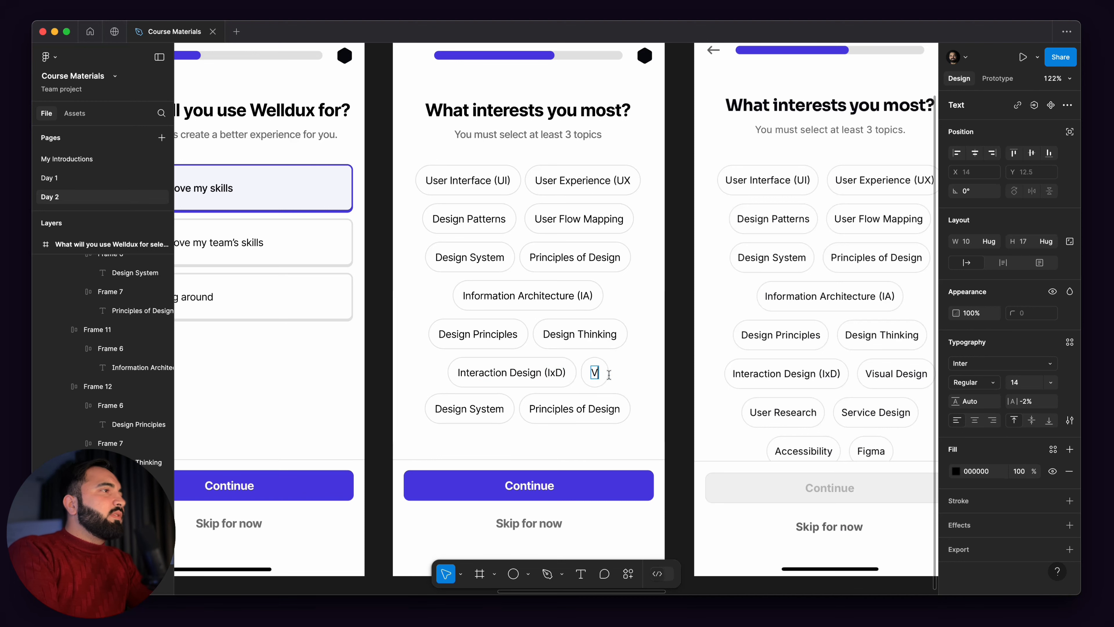
{"action": "type", "text": "isual Design"}
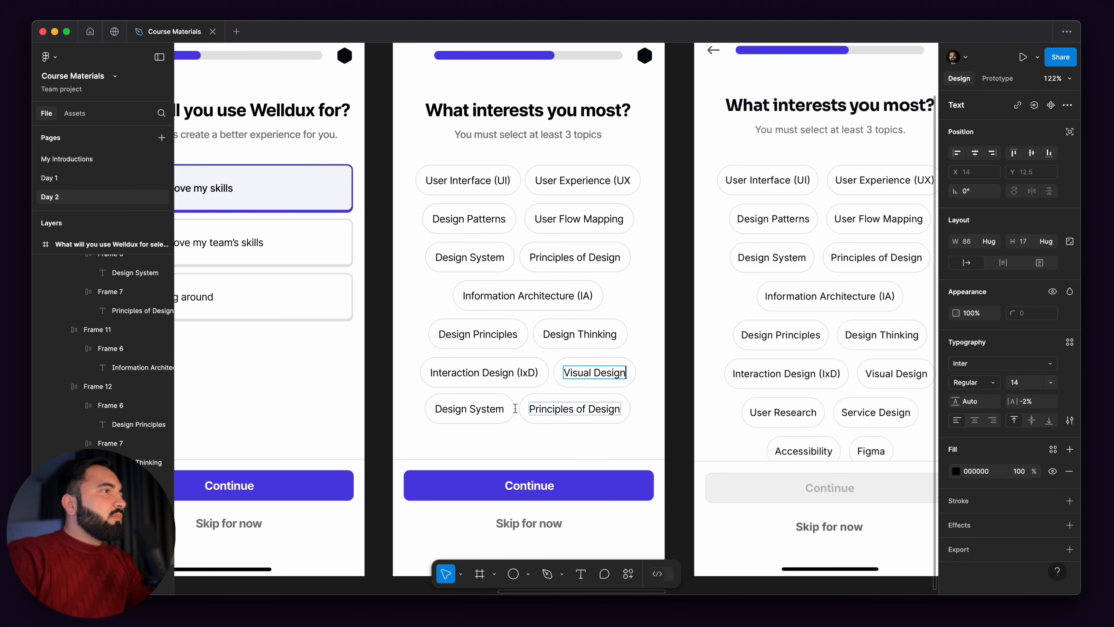
Step: Change the first tag of the seventh row to "User Research"
{"action": "double_click", "coordinate": [493, 410]}
{"action": "type", "text": "User REs"}
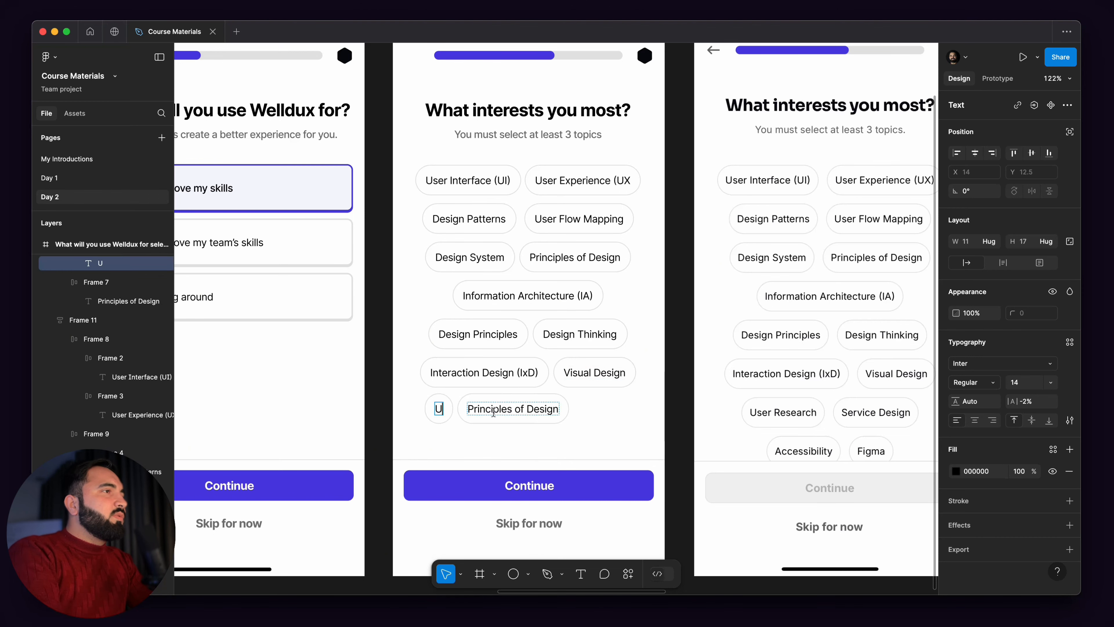
{"action": "key", "text": "BackSpace"}
{"action": "key", "text": "BackSpace"}
{"action": "type", "text": "esearch"}
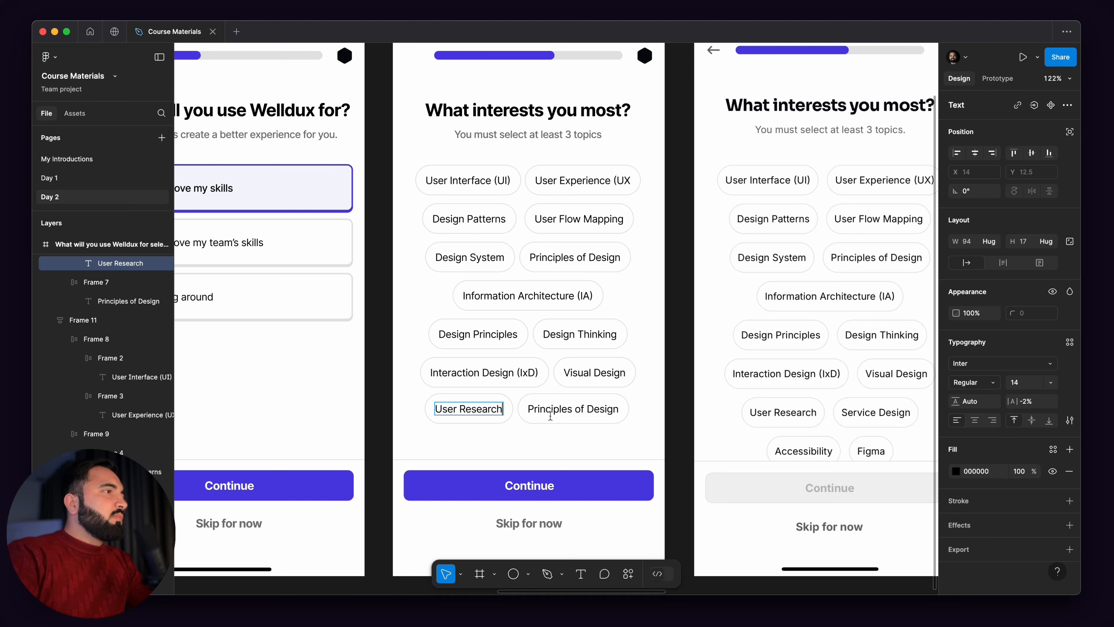
Step: Change the second tag of the seventh row to "Service Design"
{"action": "double_click", "coordinate": [582, 414]}
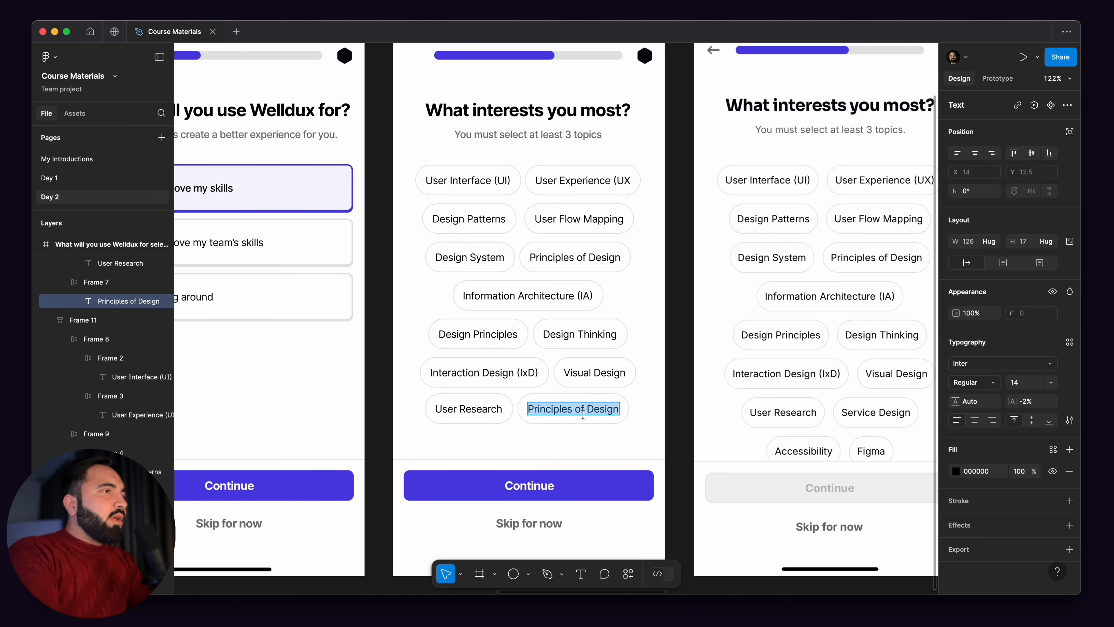
{"action": "type", "text": "Service"}
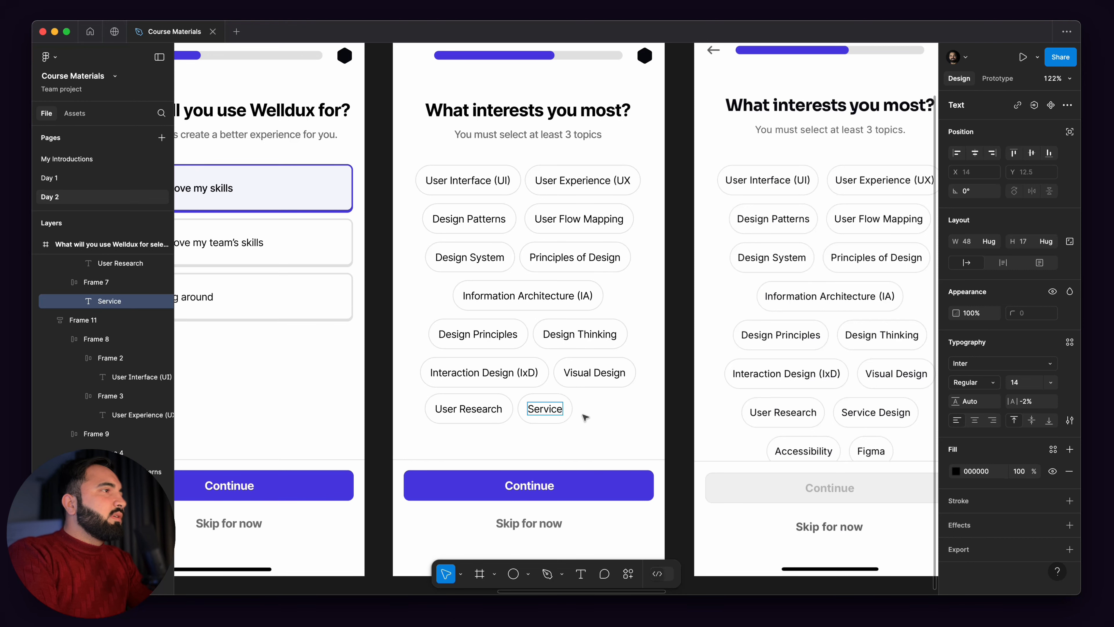
{"action": "type", "text": " D"}
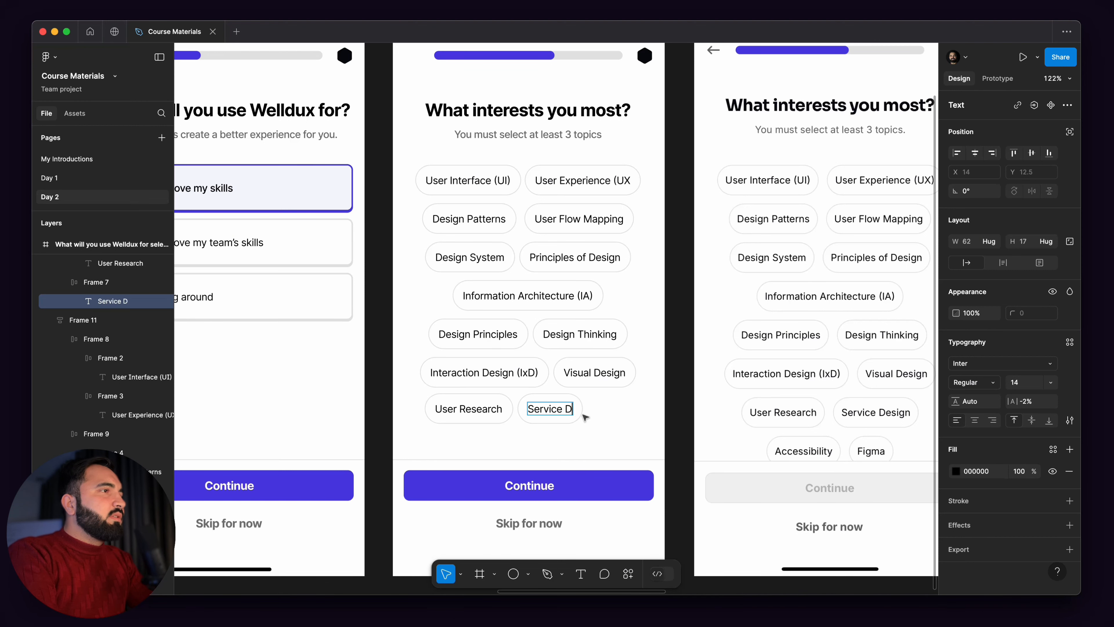
{"action": "type", "text": "esign"}
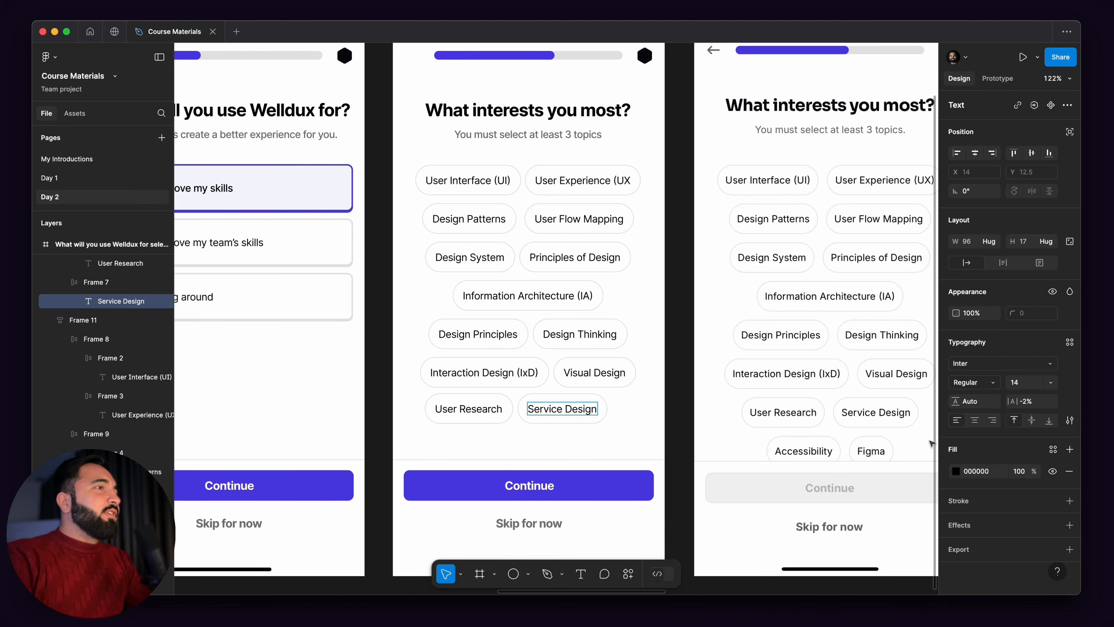
{"action": "key", "text": "Escape"}
Step: Try to duplicate the "Interaction Design (IxD)" and "Visual Design" row at the end of the stack, and undo it
{"action": "left_click", "coordinate": [649, 443]}
{"action": "left_click", "coordinate": [585, 421]}
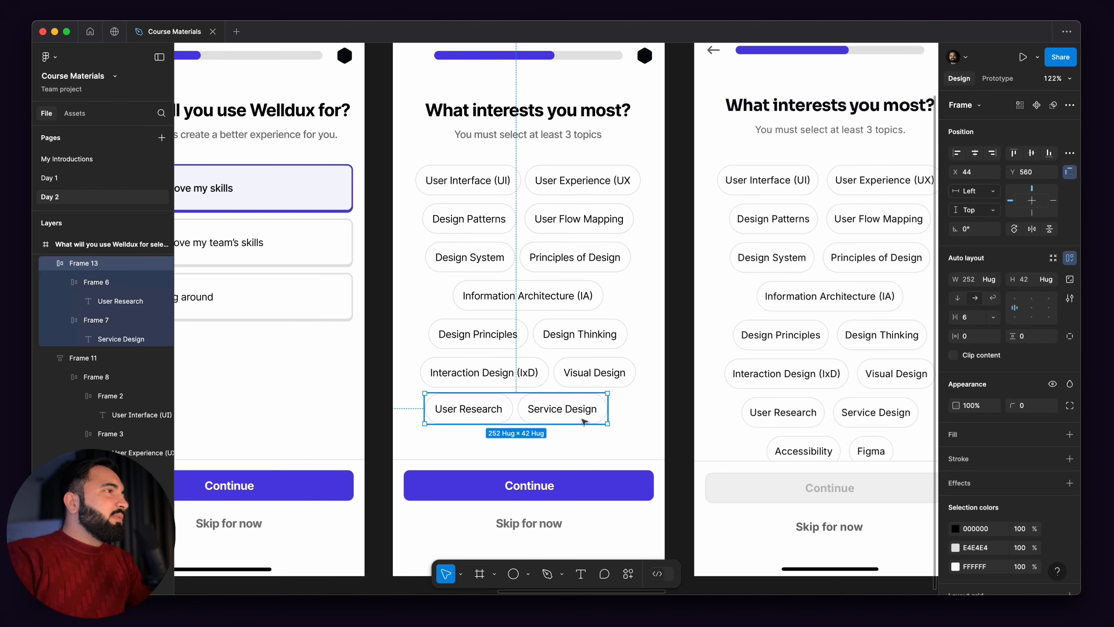
{"action": "left_click", "coordinate": [556, 369]}
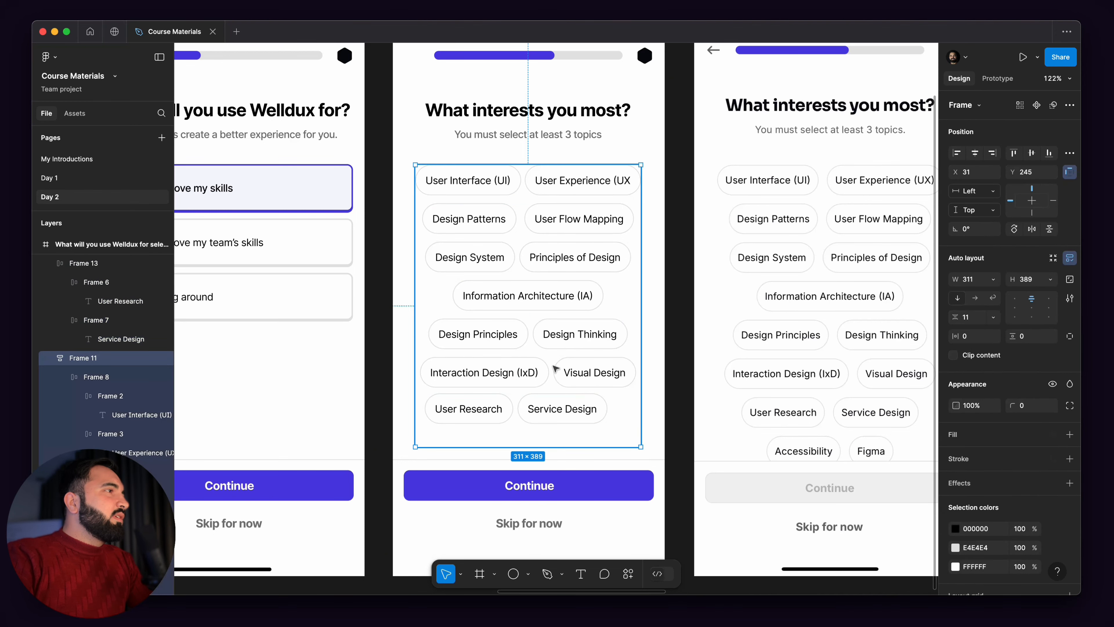
{"action": "double_click", "coordinate": [551, 367]}
{"action": "left_click_drag", "start_coordinate": [548, 369], "coordinate": [530, 421]}
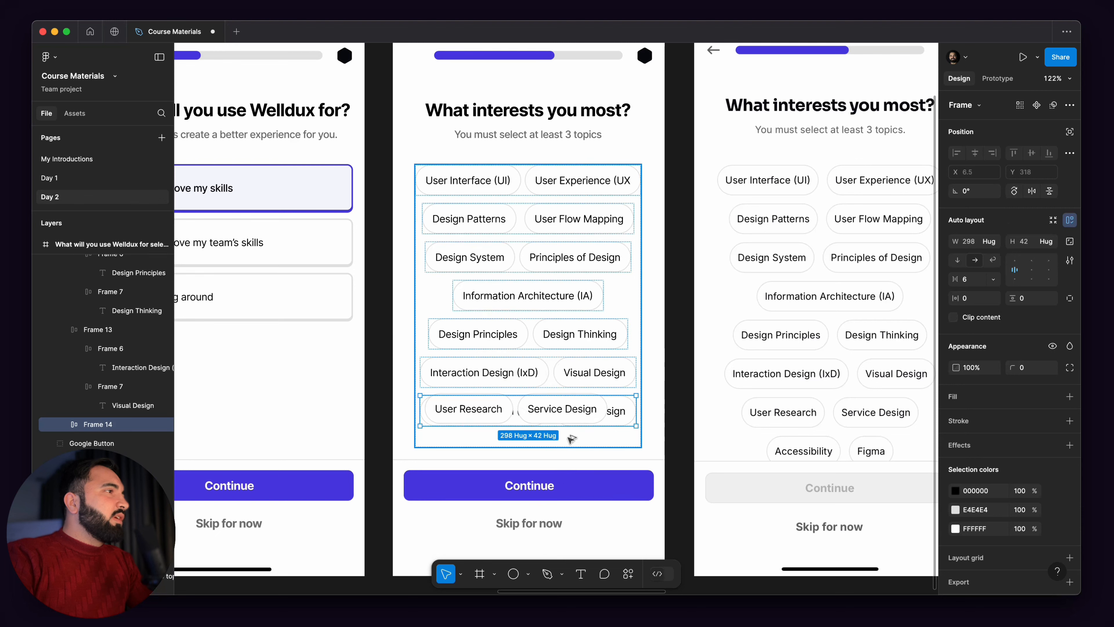
{"action": "key", "text": "ctrl+z"}
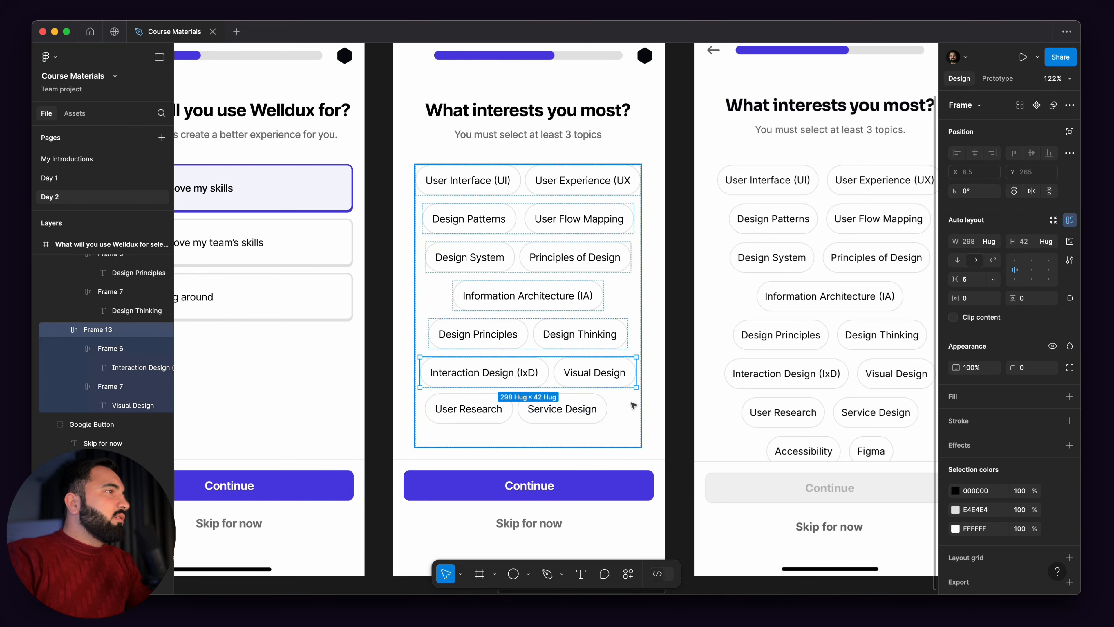
{"action": "key", "text": "Escape"}
Step: Replace the text of the "Service Design" tag with "Figma"
{"action": "left_click", "coordinate": [587, 421]}
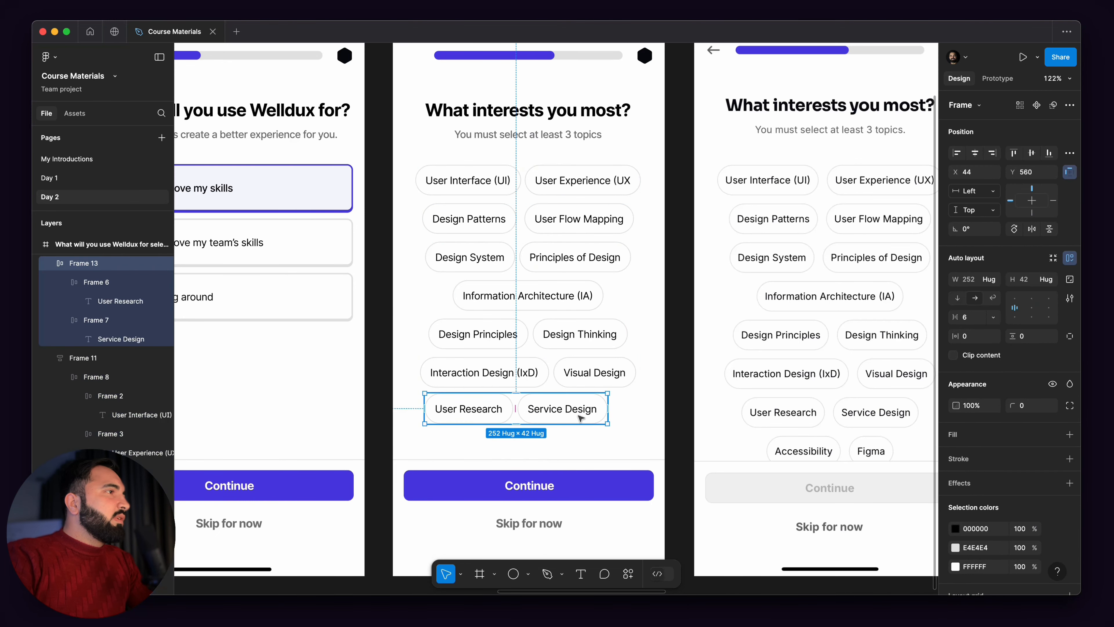
{"action": "double_click", "coordinate": [579, 417]}
{"action": "double_click", "coordinate": [572, 414]}
{"action": "double_click", "coordinate": [571, 413]}
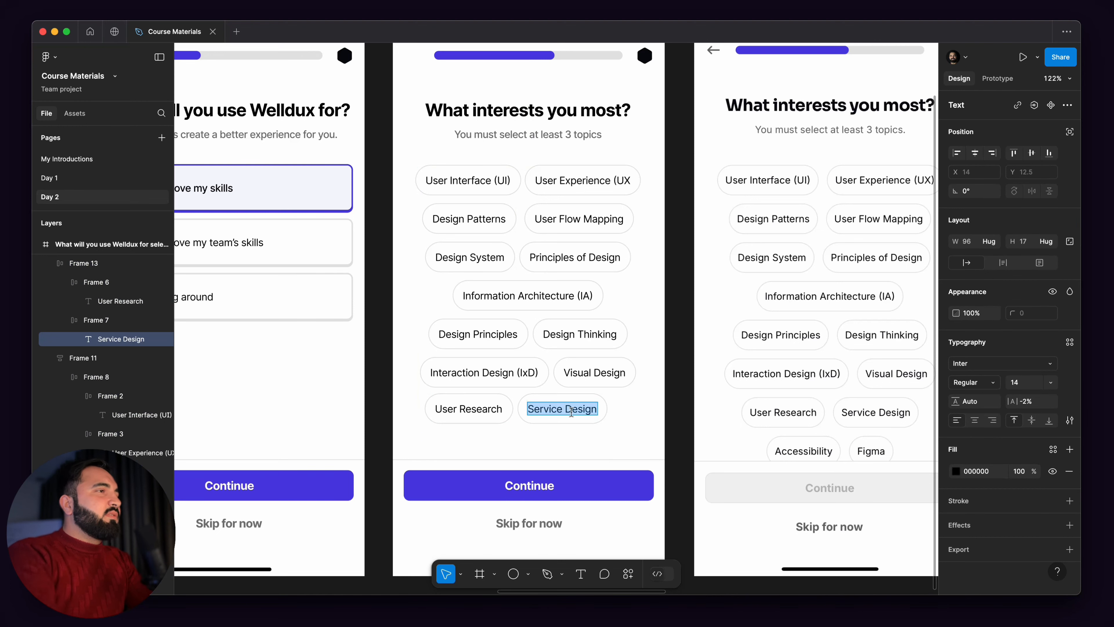
{"action": "type", "text": "Figma"}
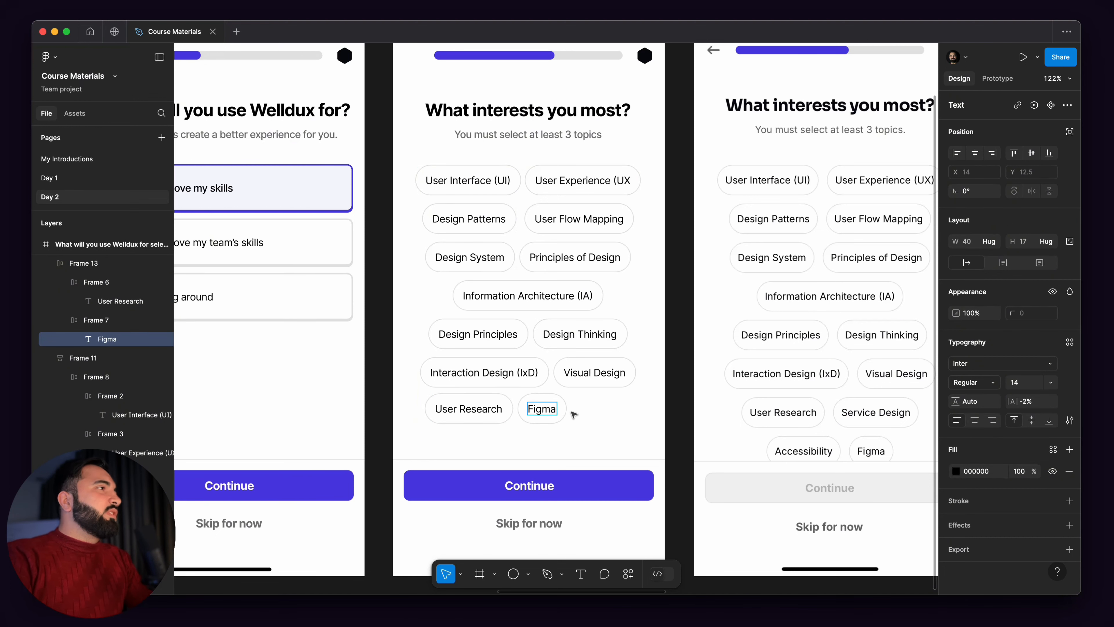
{"action": "key", "text": "Escape"}
{"action": "left_click", "coordinate": [586, 405]}
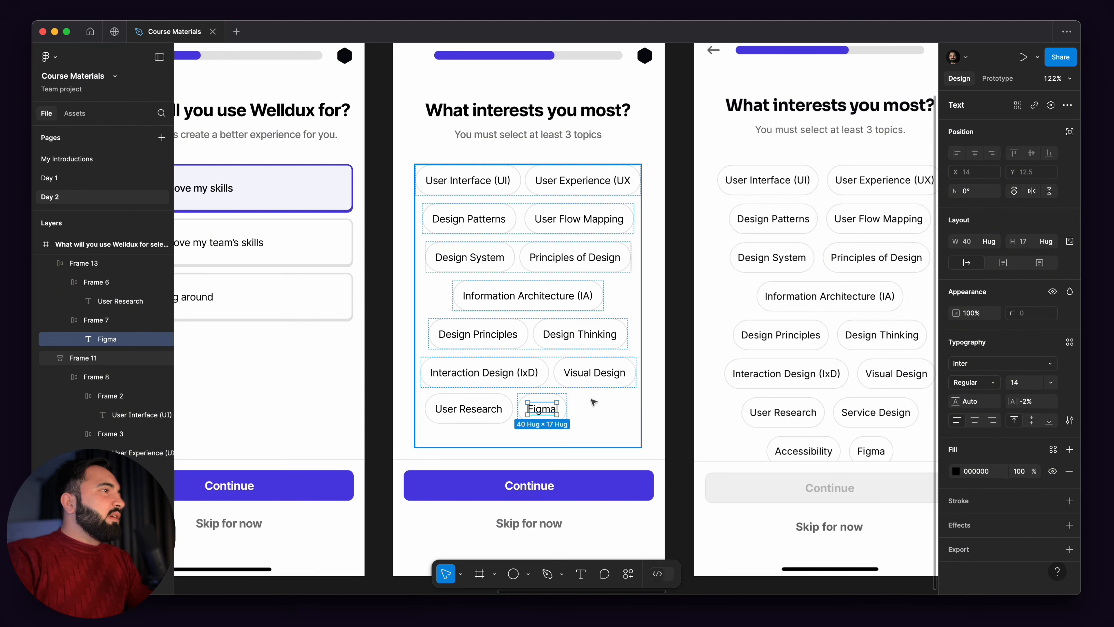
Step: Move the loose "User Research" and "Figma" row into the vertical stack as its last row, below "Interaction Design (IxD)"
{"action": "left_click_drag", "start_coordinate": [497, 411], "coordinate": [527, 334]}
{"action": "key", "text": "super+z"}
{"action": "key", "text": "Escape"}
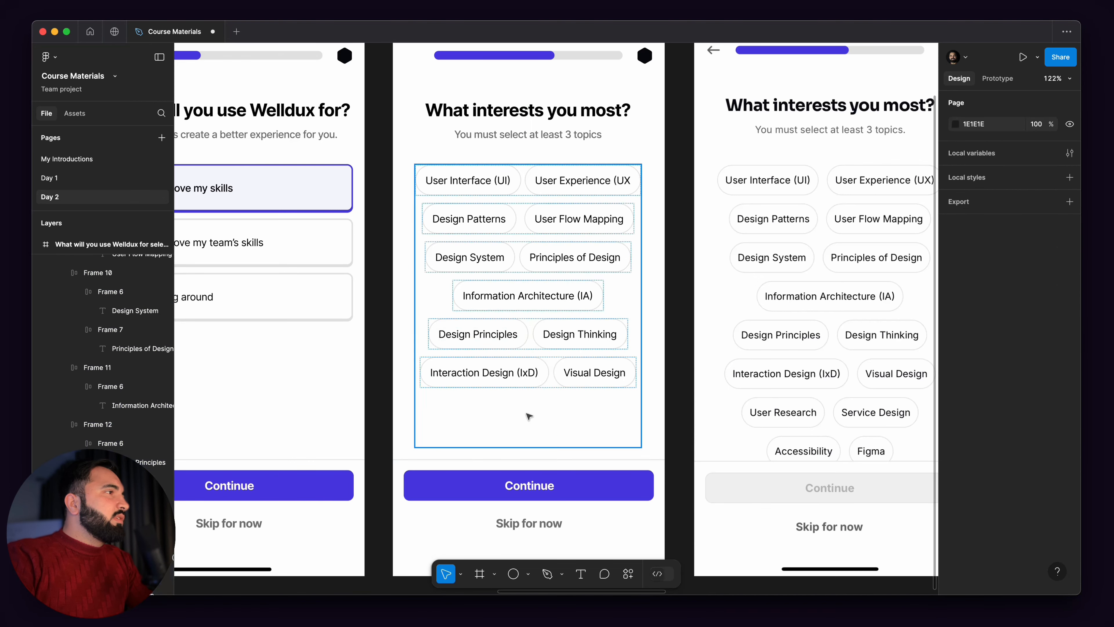
{"action": "left_click", "coordinate": [528, 413]}
{"action": "key", "text": "super+v"}
{"action": "left_click", "coordinate": [684, 401]}
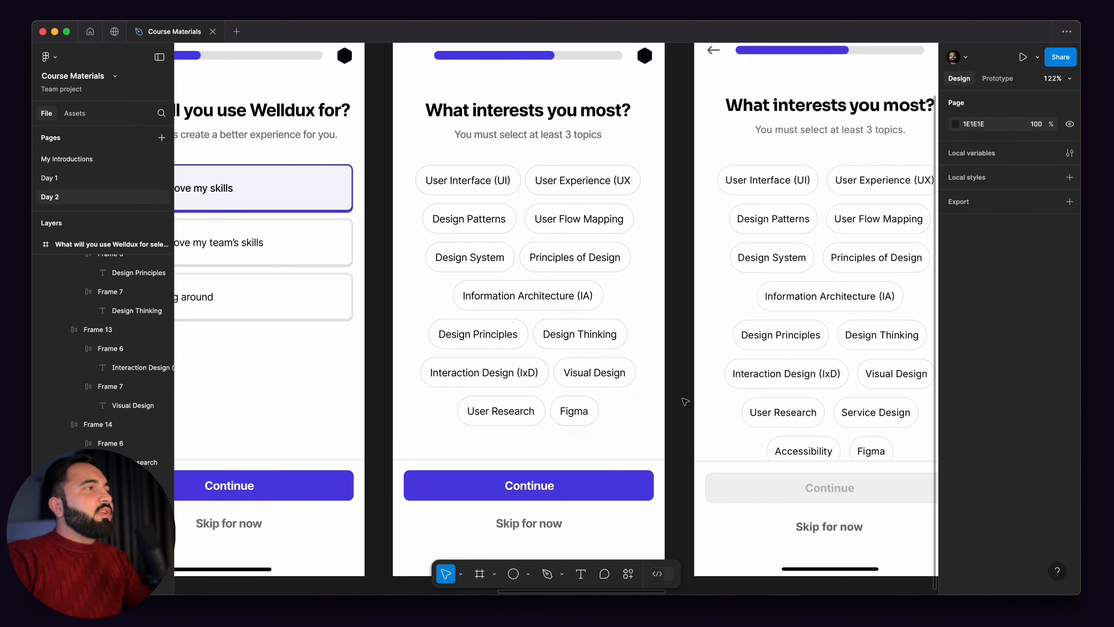
{"action": "left_click_drag", "start_coordinate": [613, 354], "coordinate": [729, 311]}
{"action": "scroll", "coordinate": [681, 283], "scroll_direction": "down", "scroll_amount": 5}
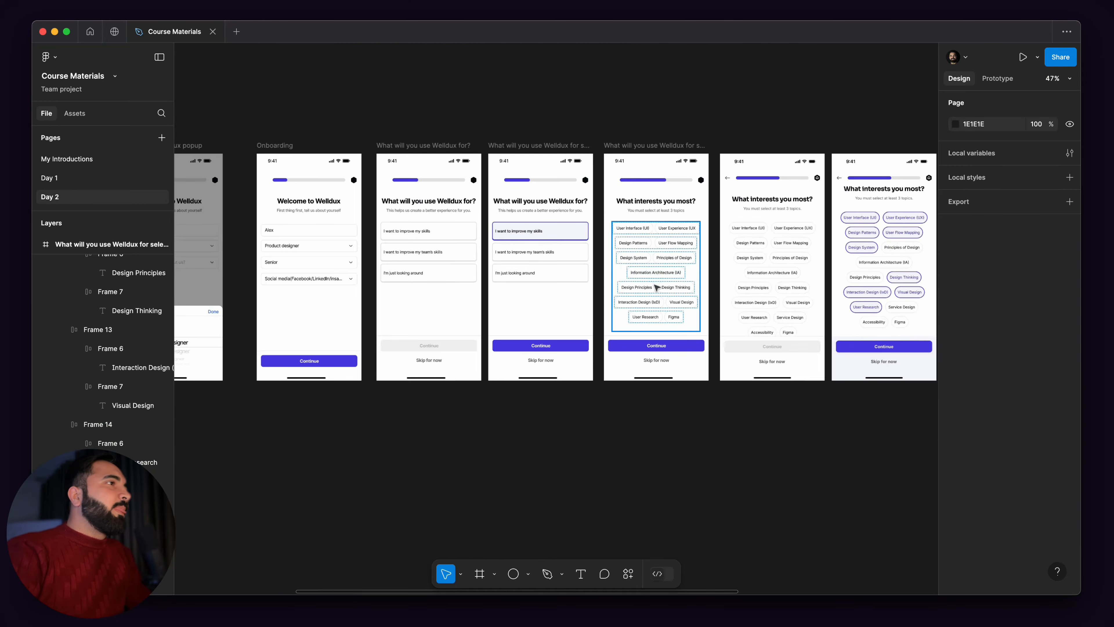
{"action": "scroll", "coordinate": [726, 376], "scroll_direction": "up", "scroll_amount": 5}
{"action": "scroll", "coordinate": [674, 341], "scroll_direction": "right", "scroll_amount": 3}
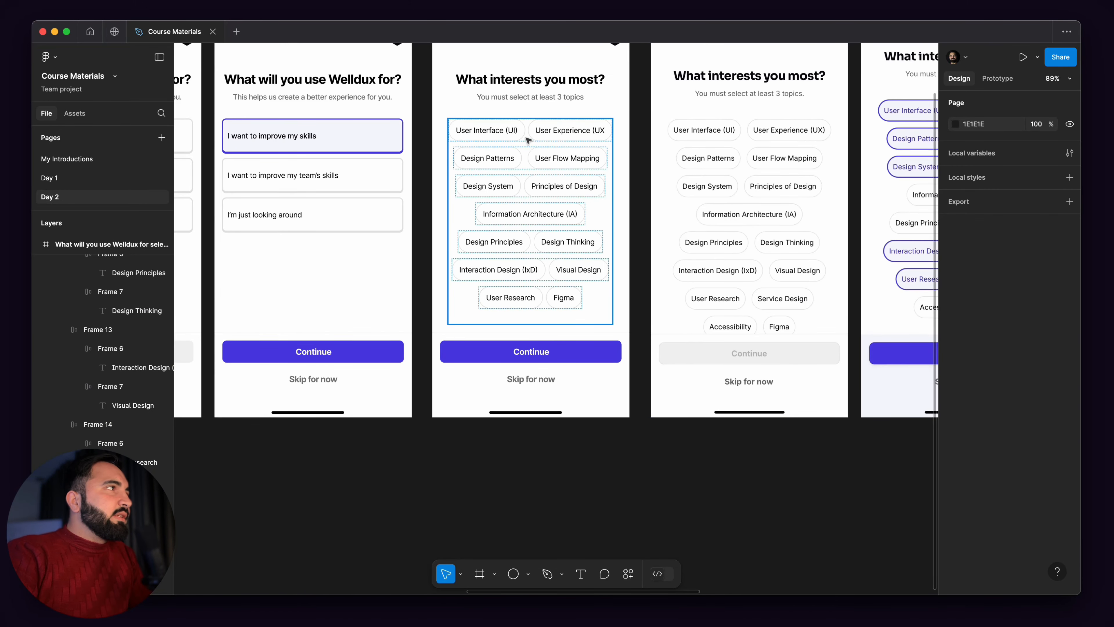
{"action": "scroll", "coordinate": [539, 184], "scroll_direction": "up", "scroll_amount": 2}
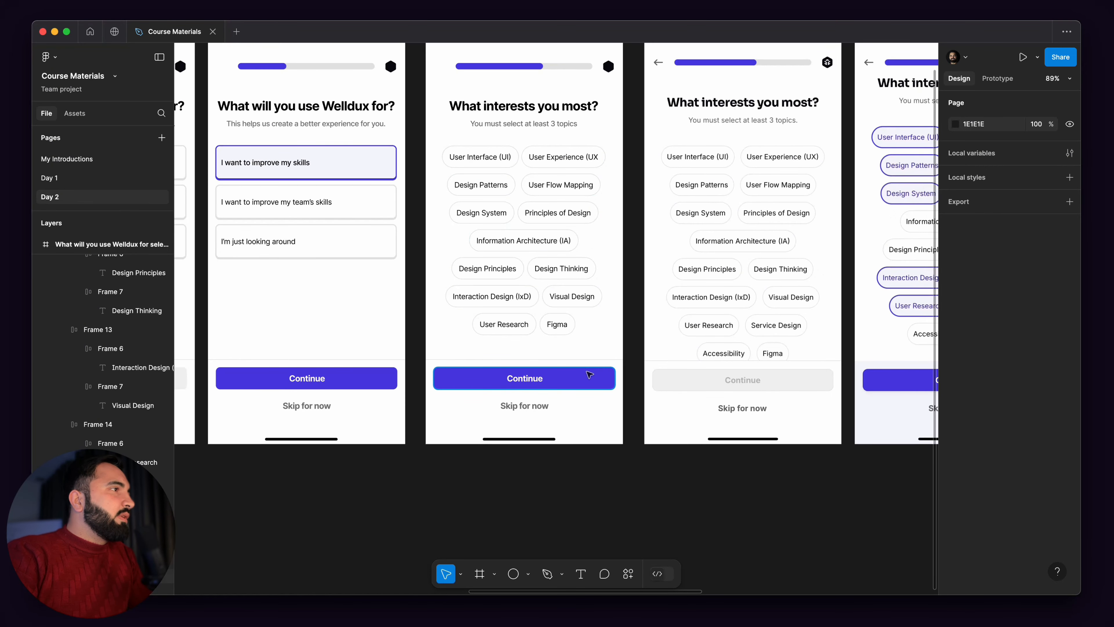
{"action": "left_click", "coordinate": [589, 374]}
{"action": "key", "text": "o"}
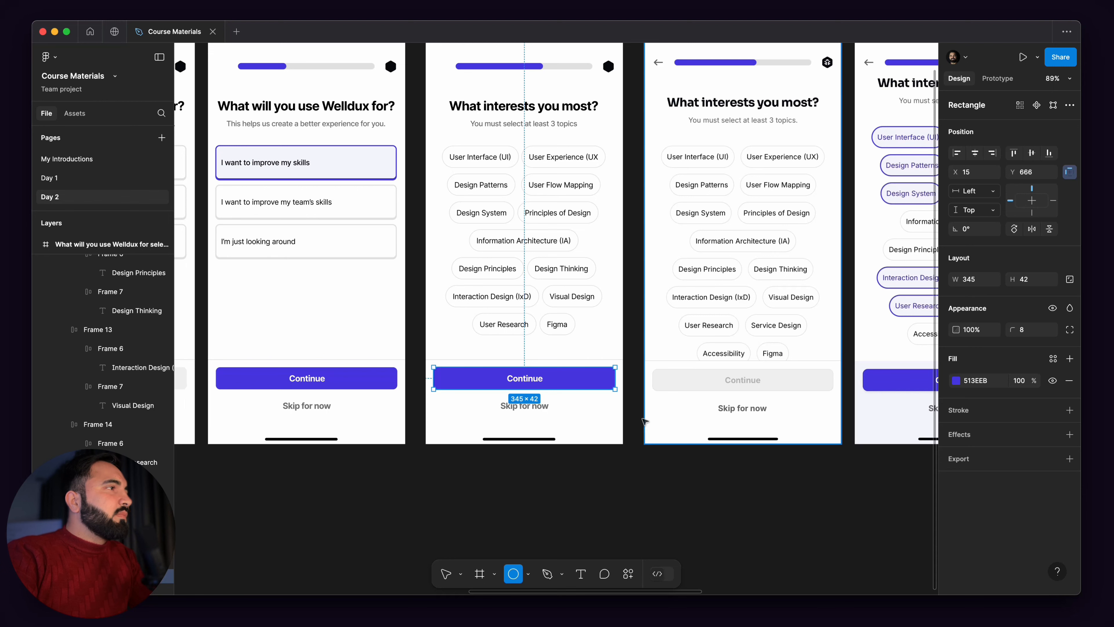
{"action": "key", "text": "Escape"}
{"action": "left_click", "coordinate": [597, 470]}
Step: Replace the purple "Continue" button on the interests screen with a copy of the grey "Continue" and "Skip for now" group from the unselected "What will you use Welldux for?" screen
{"action": "scroll", "coordinate": [508, 501], "scroll_direction": "down", "scroll_amount": 5}
{"action": "scroll", "coordinate": [508, 501], "scroll_direction": "left", "scroll_amount": 5}
{"action": "scroll", "coordinate": [508, 501], "scroll_direction": "down", "scroll_amount": 2}
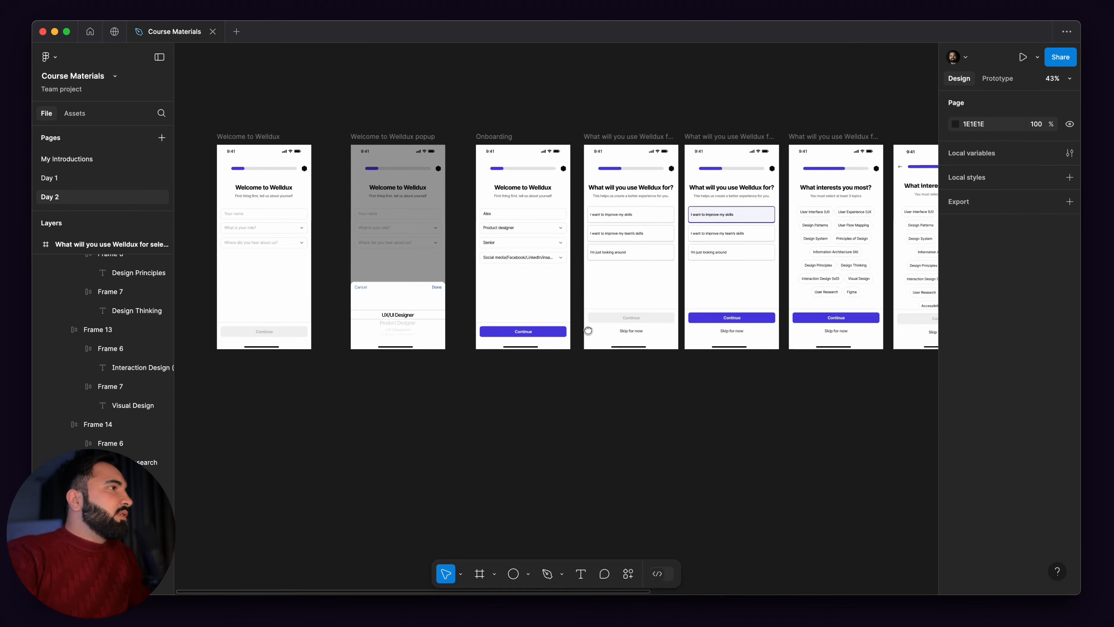
{"action": "left_click", "coordinate": [666, 323]}
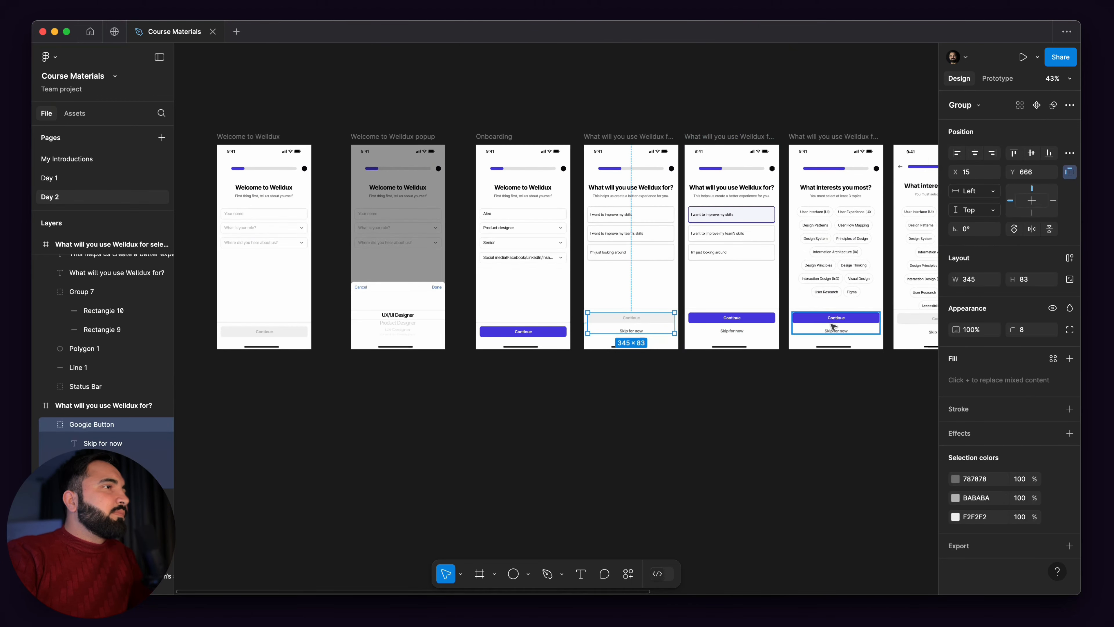
{"action": "left_click", "coordinate": [831, 322]}
{"action": "key", "text": "Delete"}
{"action": "left_click", "coordinate": [834, 327]}
{"action": "key", "text": "ctrl+v"}
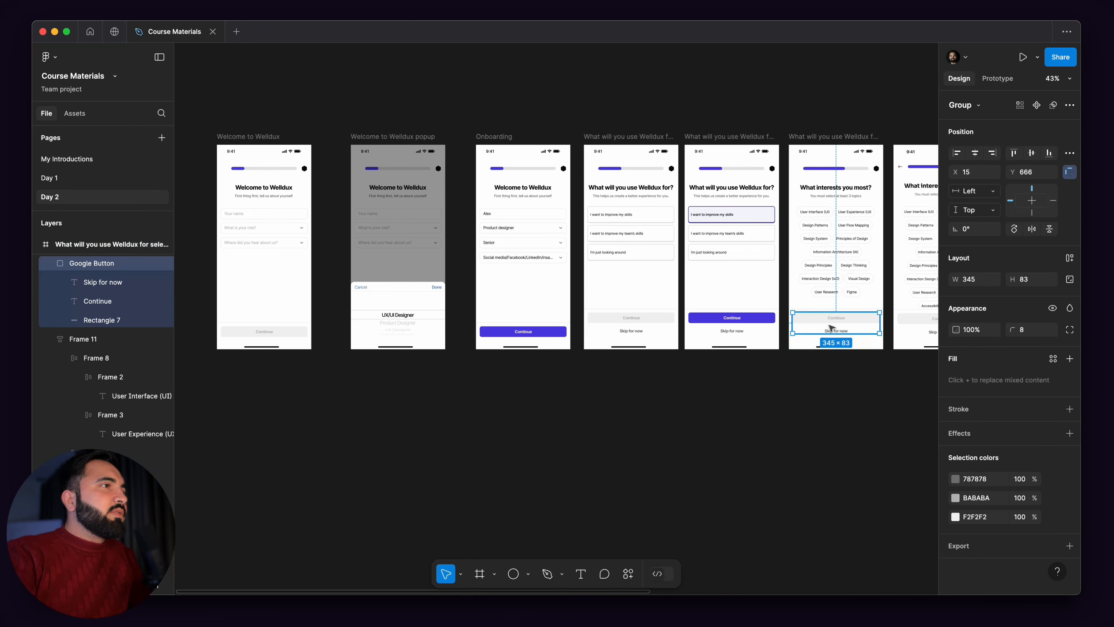
{"action": "scroll", "coordinate": [790, 351], "scroll_direction": "right", "scroll_amount": 3}
{"action": "left_click", "coordinate": [773, 368]}
Step: Delete the reference image showing unselected interest tags next to the recreated interests screen
{"action": "scroll", "coordinate": [797, 353], "scroll_direction": "right", "scroll_amount": 3}
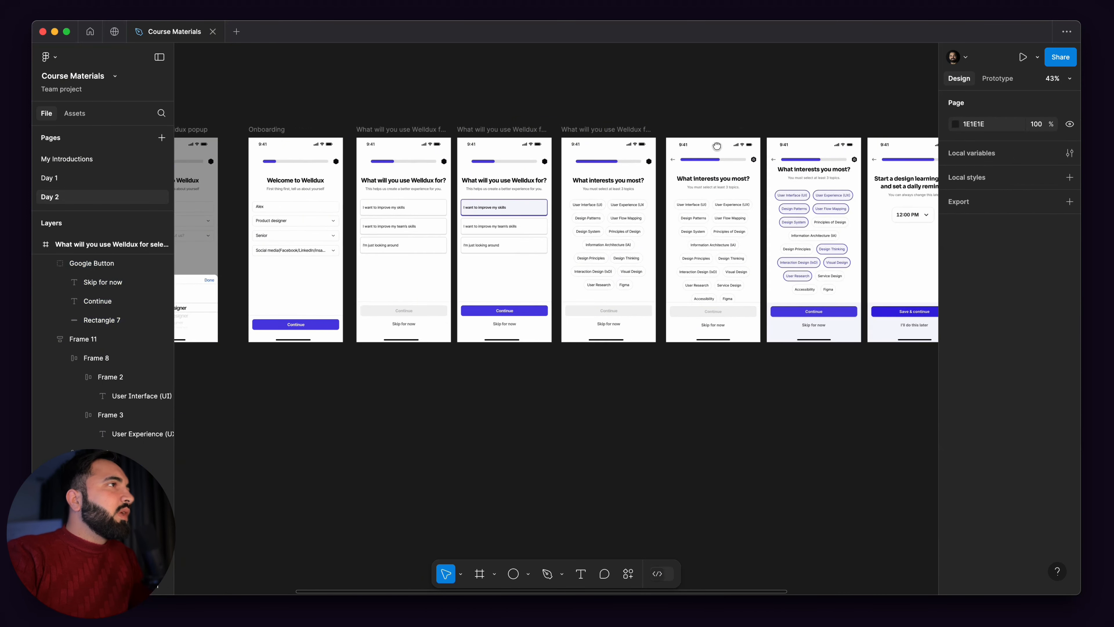
{"action": "left_click", "coordinate": [707, 140]}
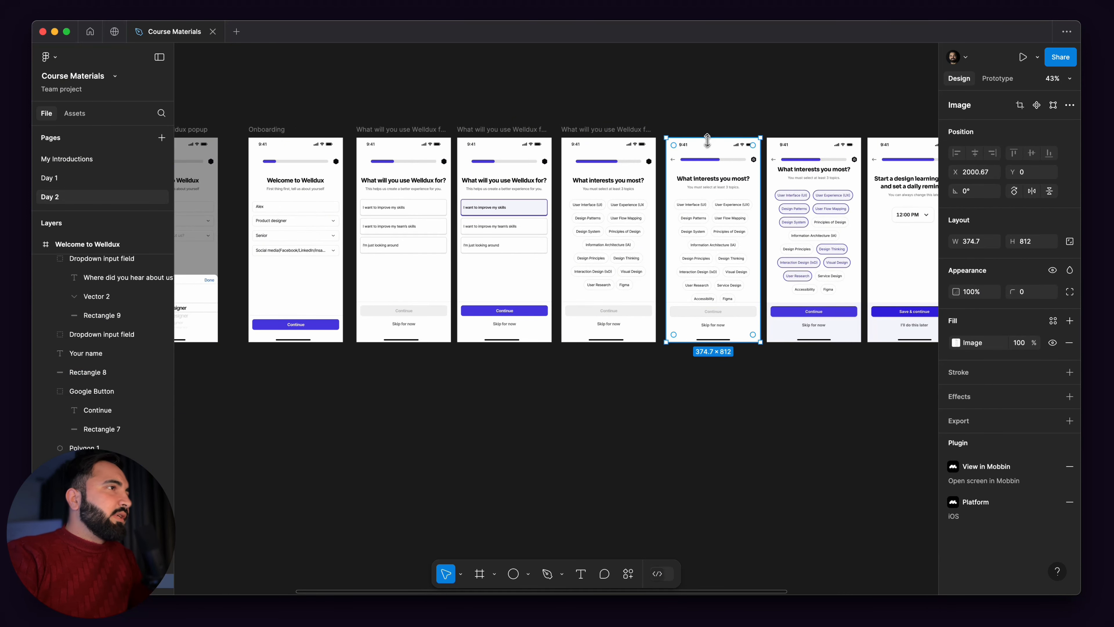
{"action": "key", "text": "Delete"}
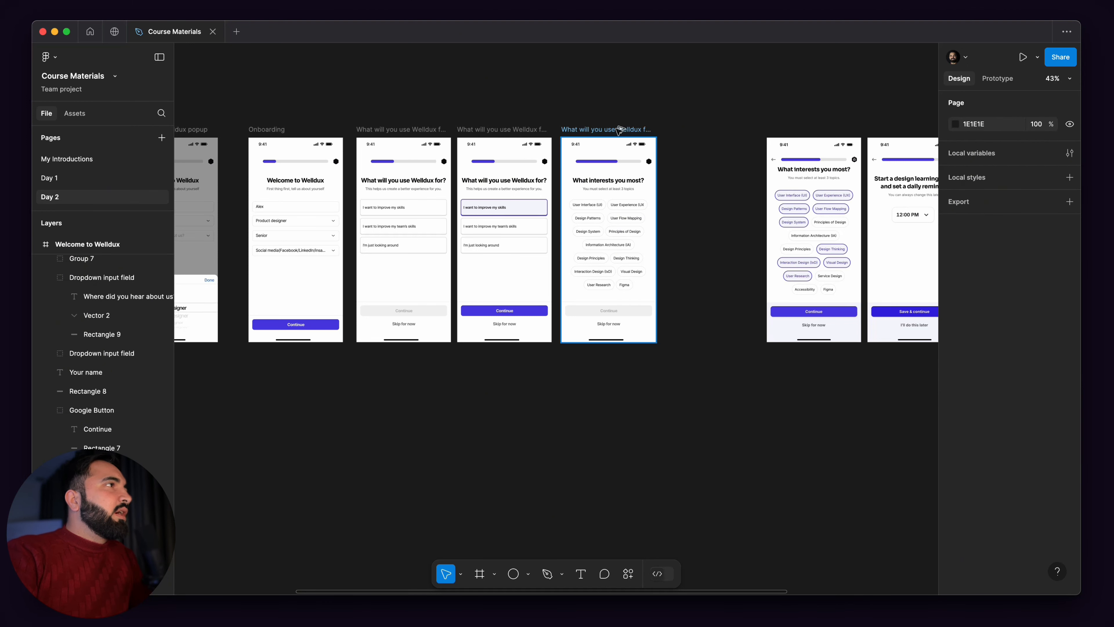
Step: Rename the interests screen frame as "What interests you most?" and duplicate it into the empty space beside the remaining reference image
{"action": "left_click", "coordinate": [620, 129]}
{"action": "left_click", "coordinate": [725, 189]}
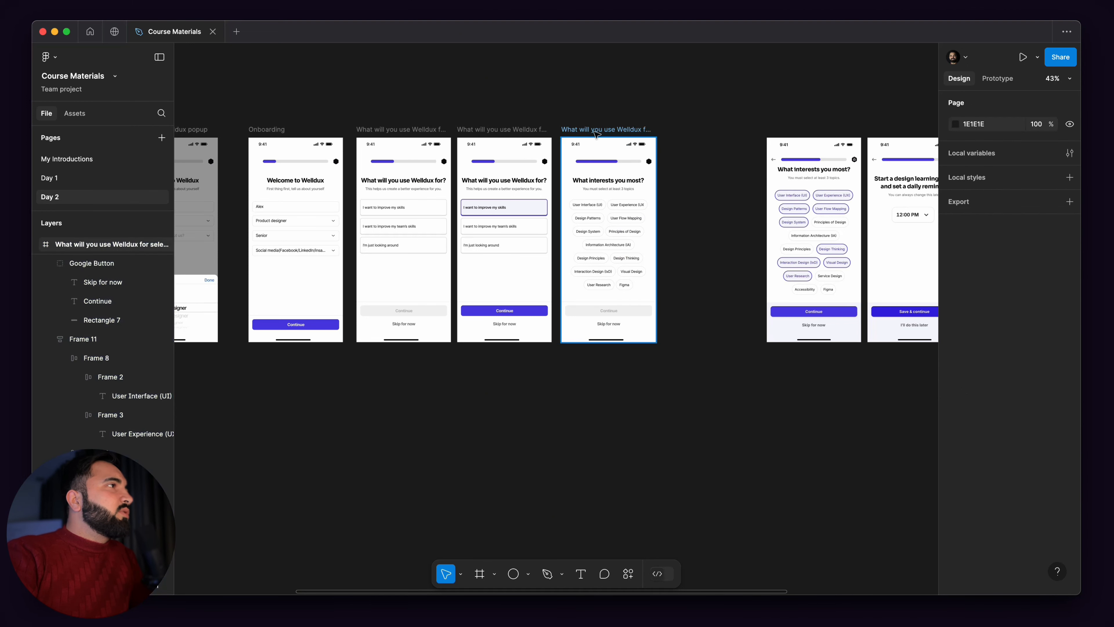
{"action": "left_click_drag", "start_coordinate": [595, 129], "coordinate": [605, 129]}
{"action": "key", "text": "super+z"}
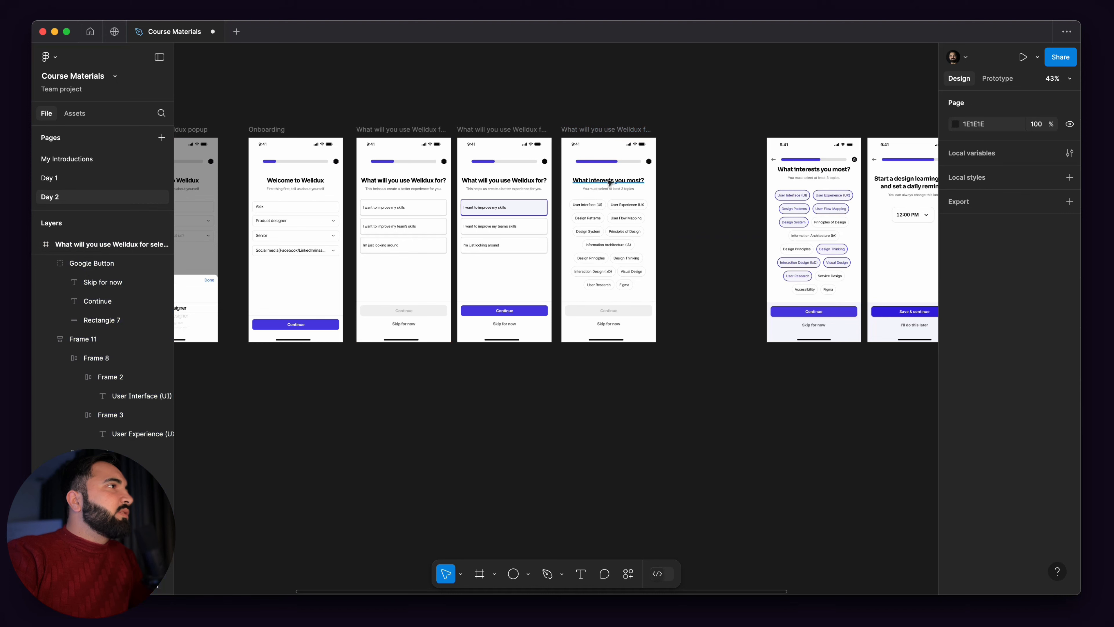
{"action": "double_click", "coordinate": [599, 179]}
{"action": "double_click", "coordinate": [609, 129]}
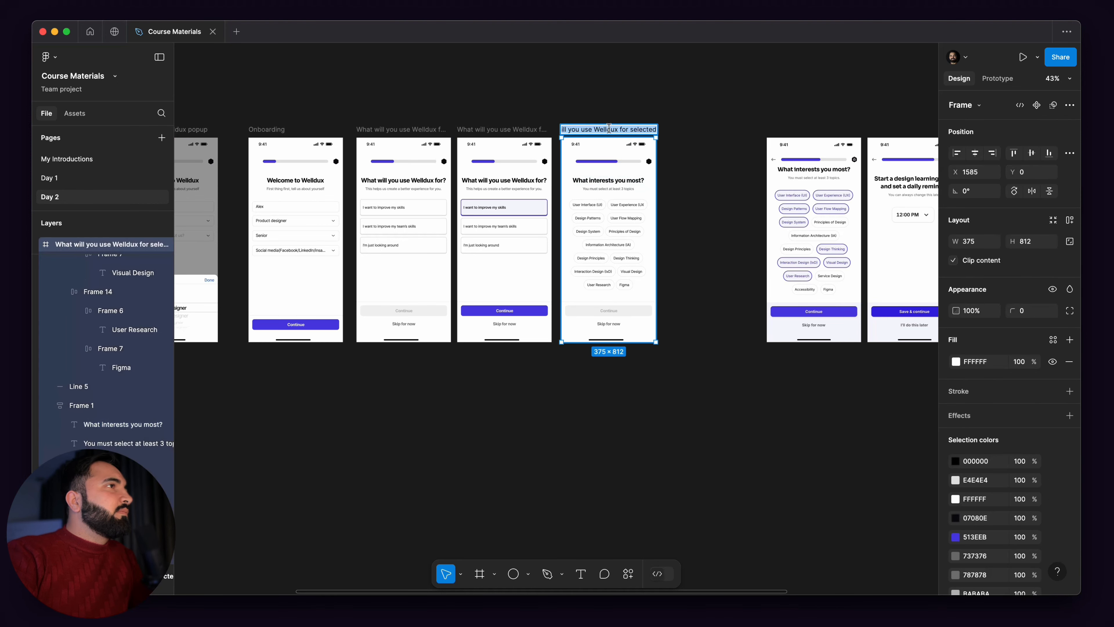
{"action": "type", "text": "What interests you most?"}
{"action": "left_click", "coordinate": [648, 101]}
{"action": "left_click_drag", "start_coordinate": [601, 134], "coordinate": [701, 140]}
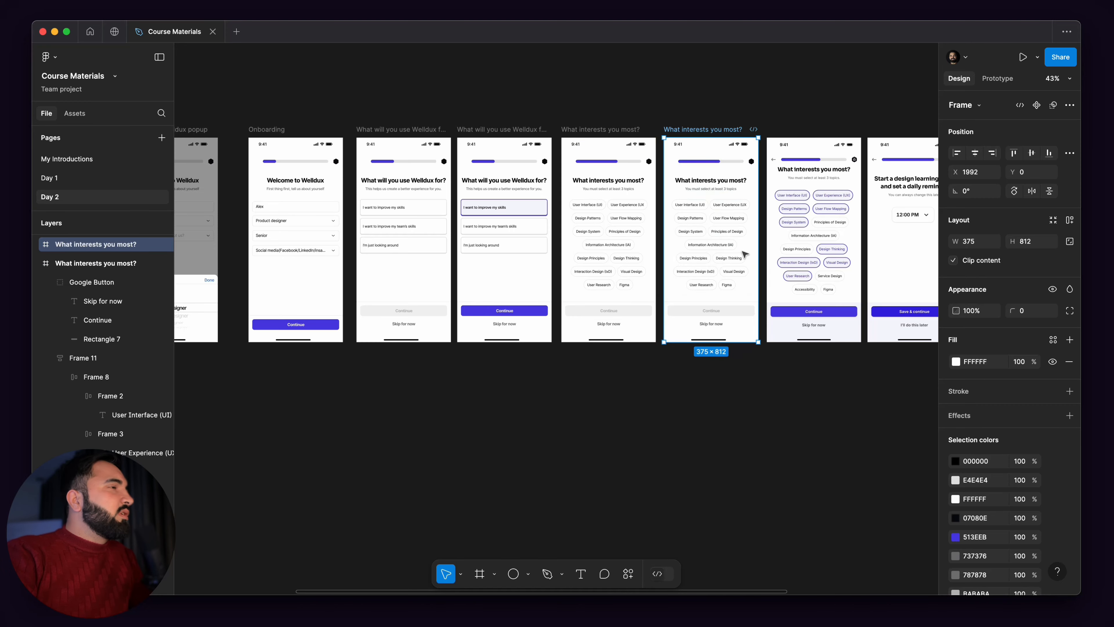
Step: Fill the duplicate screen's "User Interface (UI)" tag with F8F4FF sampled from the reference's selected tag, and set its stroke weight to 2
{"action": "left_click_drag", "start_coordinate": [744, 251], "coordinate": [668, 253]}
{"action": "scroll", "coordinate": [685, 209], "scroll_direction": "up", "scroll_amount": 5}
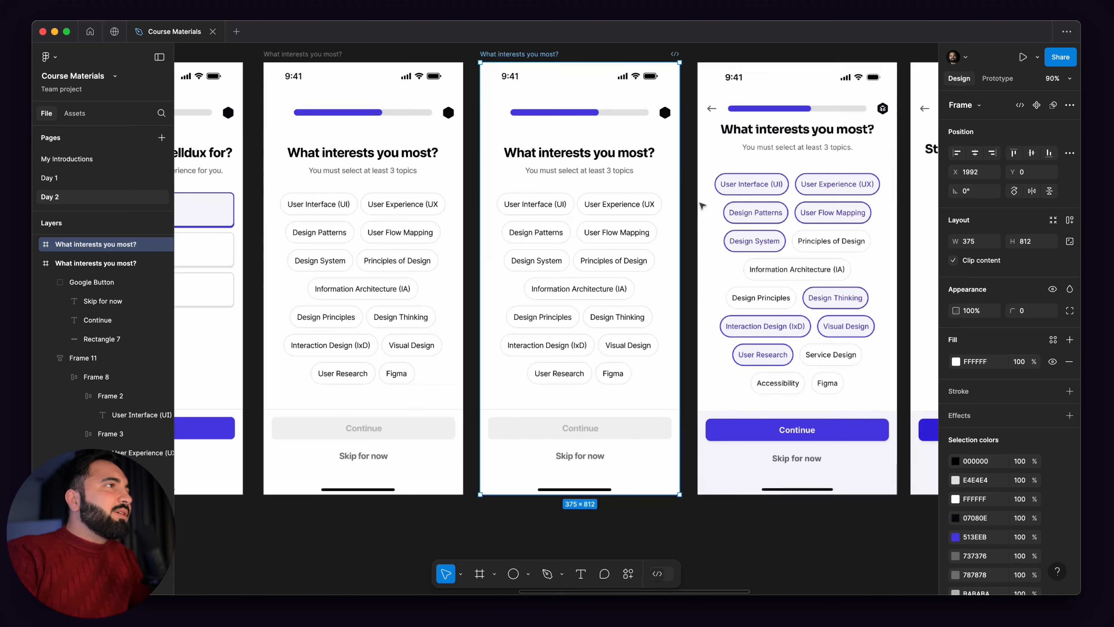
{"action": "left_click_drag", "start_coordinate": [713, 184], "coordinate": [670, 244]}
{"action": "scroll", "coordinate": [614, 202], "scroll_direction": "up", "scroll_amount": 1}
{"action": "scroll", "coordinate": [584, 180], "scroll_direction": "up", "scroll_amount": 1}
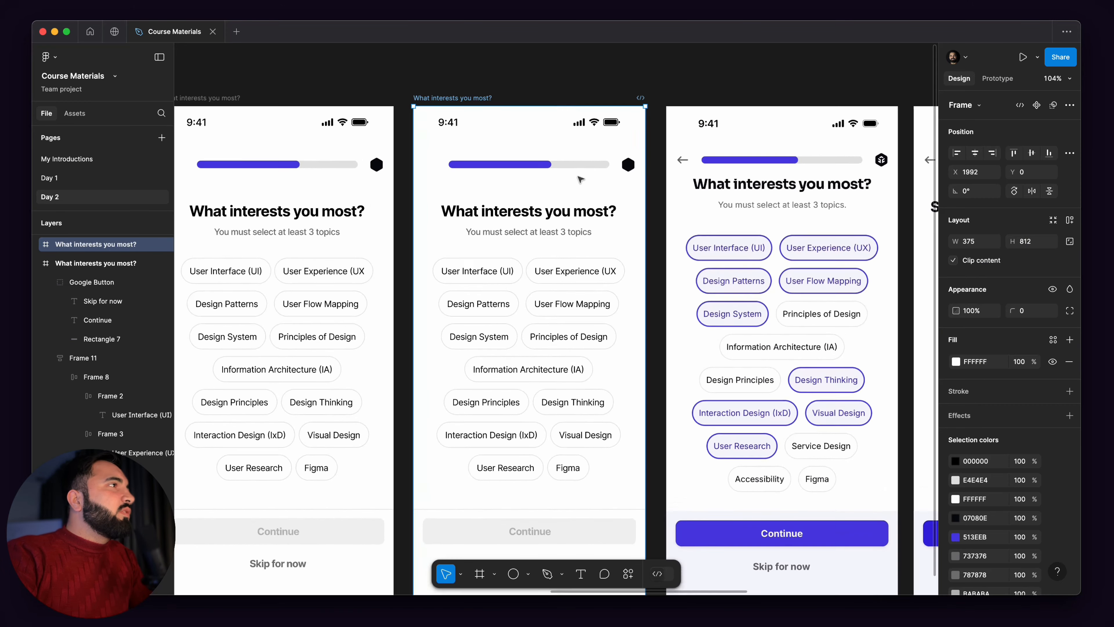
{"action": "left_click_drag", "start_coordinate": [540, 229], "coordinate": [495, 204]}
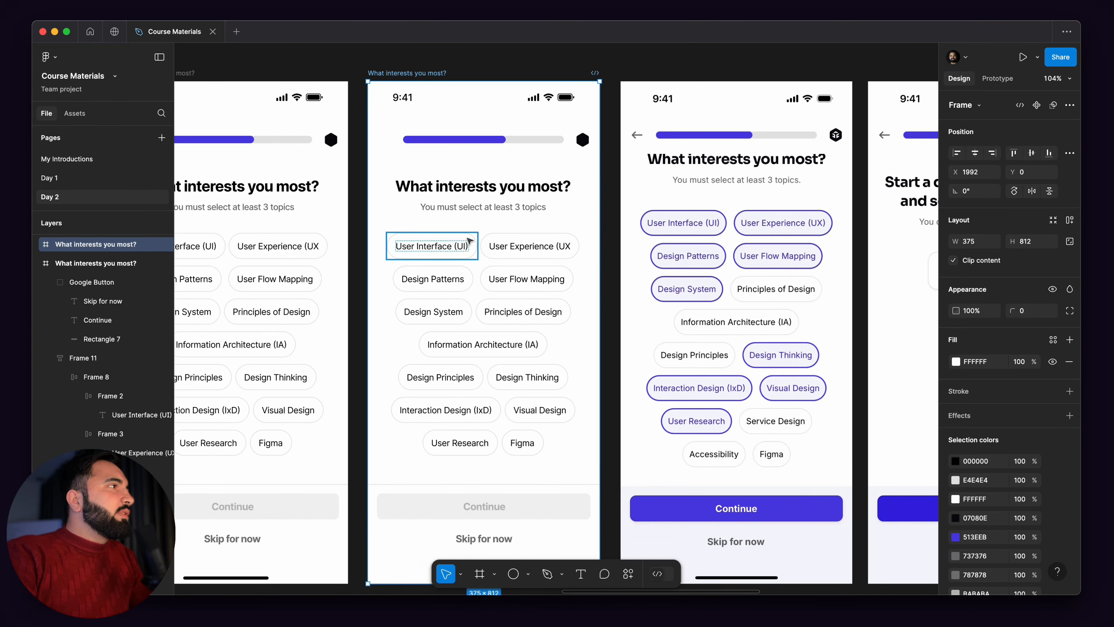
{"action": "left_click", "coordinate": [472, 242], "text": "super"}
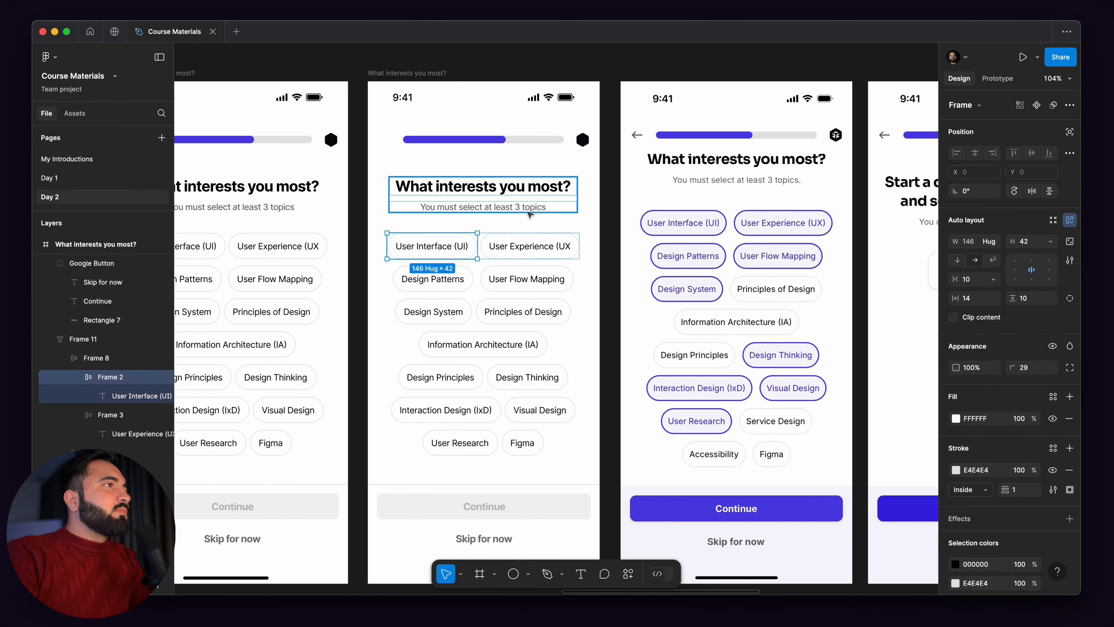
{"action": "key", "text": "i"}
{"action": "left_click", "coordinate": [682, 230]}
{"action": "scroll", "coordinate": [482, 225], "scroll_direction": "up", "scroll_amount": 5}
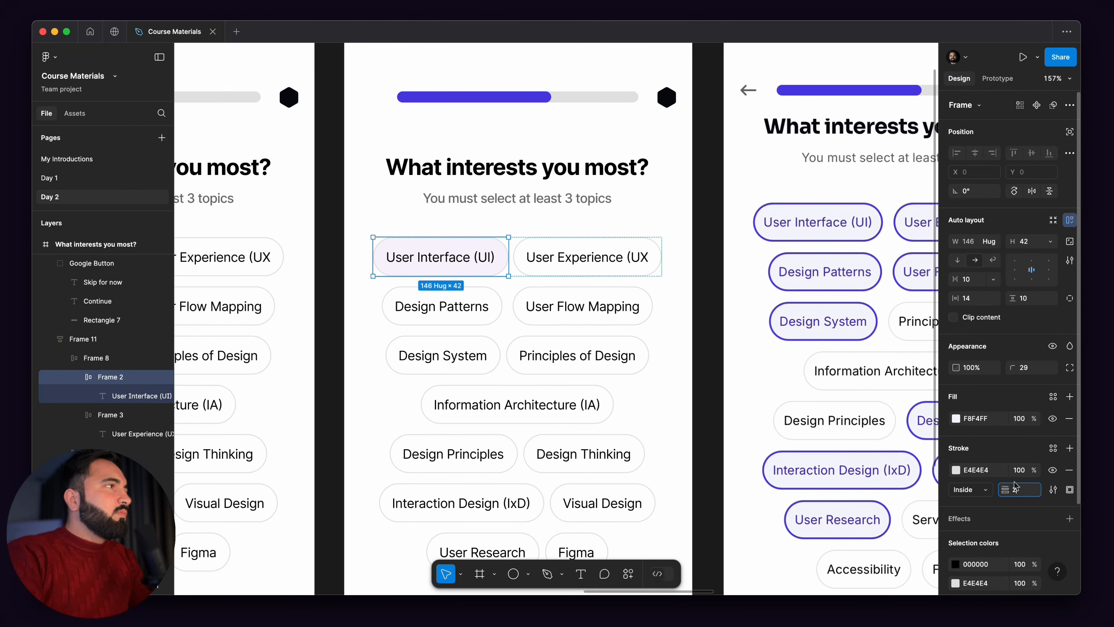
{"action": "key", "text": "Return"}
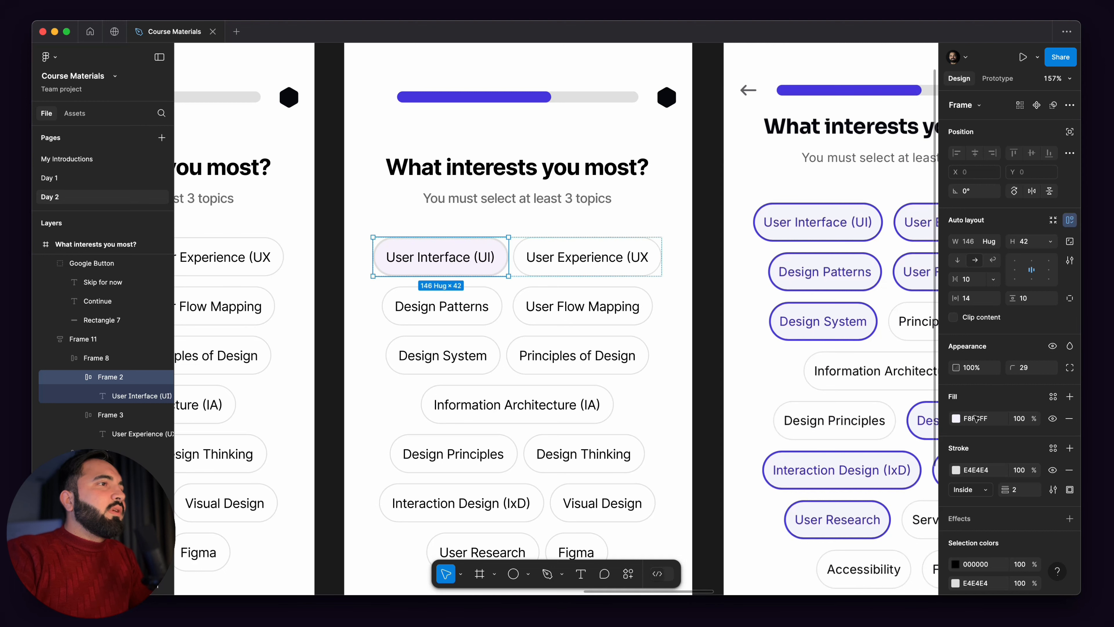
Step: Set the stroke color of the "User Interface (UI)" tag to the page's purple 513EEB
{"action": "left_click", "coordinate": [956, 419]}
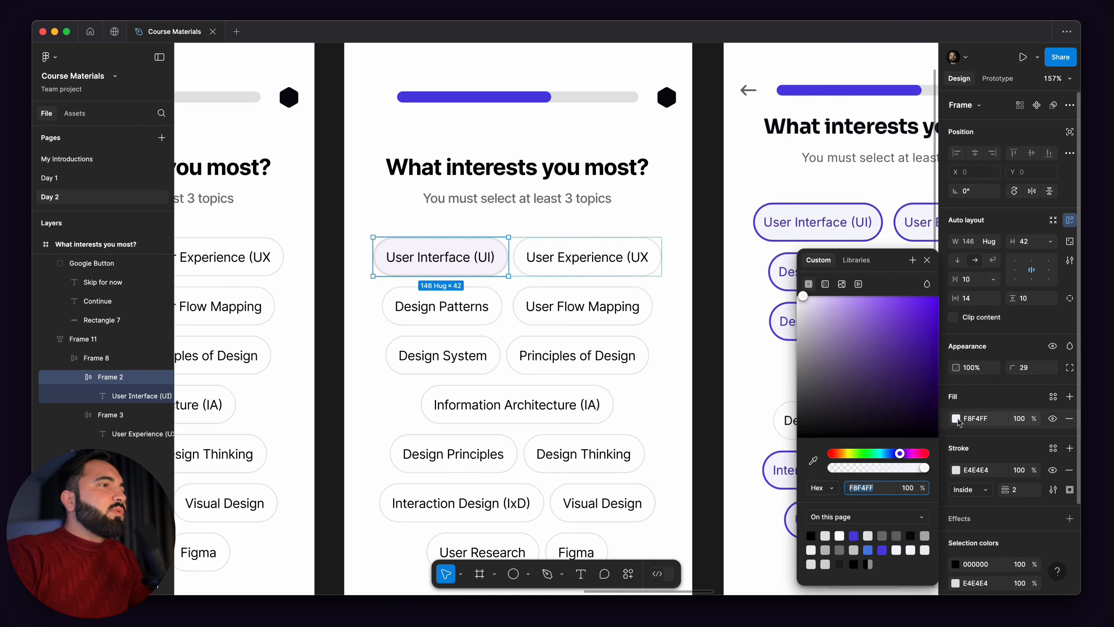
{"action": "left_click", "coordinate": [854, 535]}
{"action": "key", "text": "super+z"}
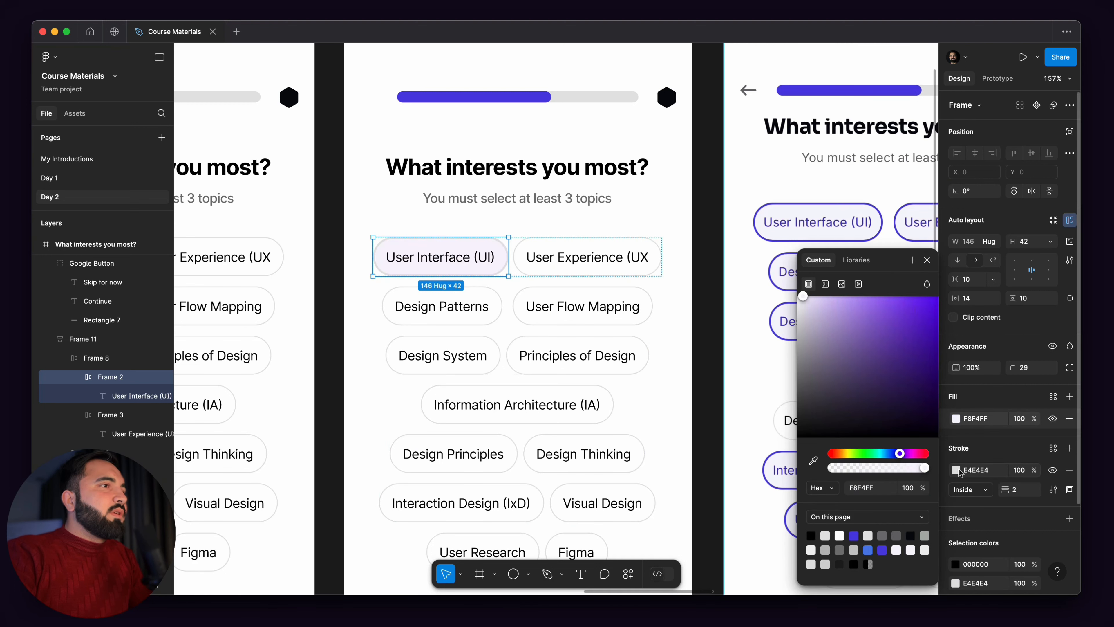
{"action": "left_click", "coordinate": [957, 470]}
{"action": "left_click", "coordinate": [853, 535]}
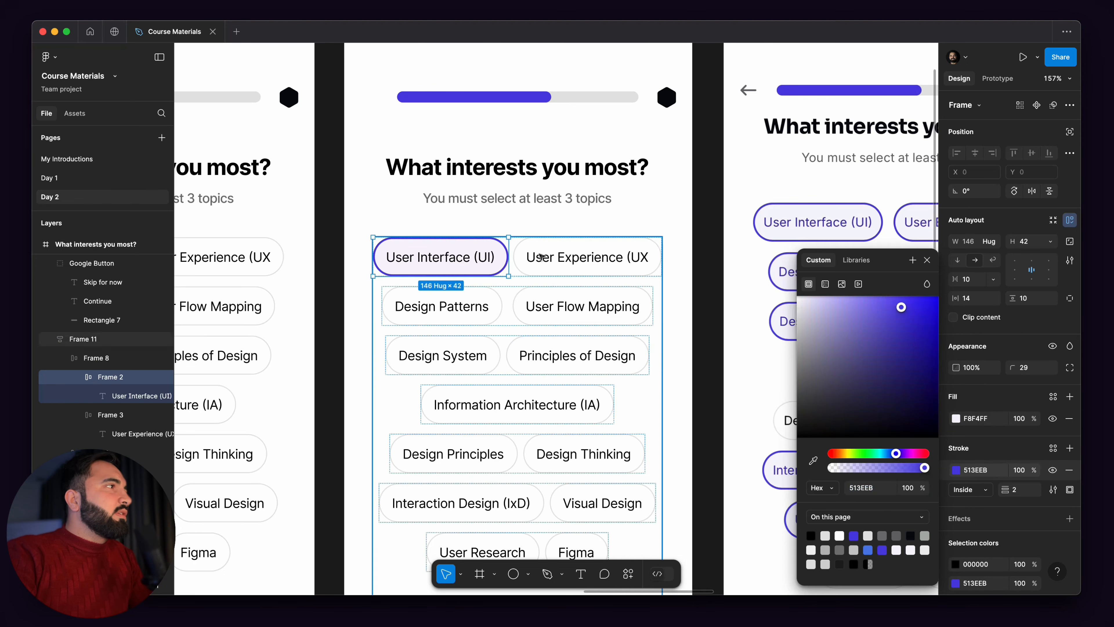
Step: Copy the properties of the purple-outlined "User Interface (UI)" tag and paste them onto the "User Experience (UX" tag
{"action": "left_click", "coordinate": [727, 242]}
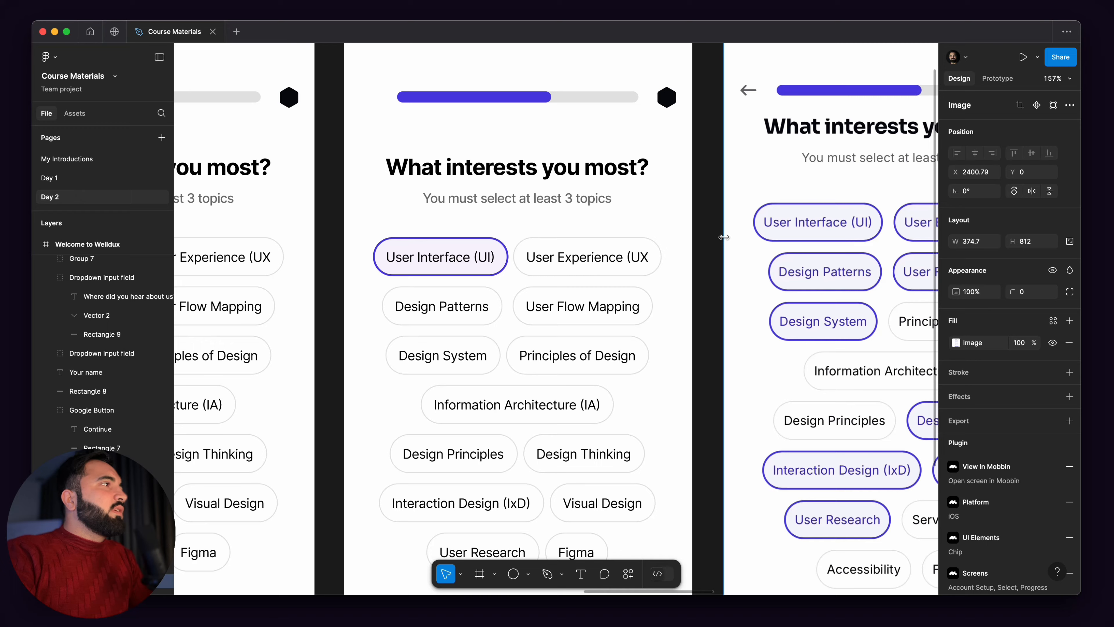
{"action": "scroll", "coordinate": [723, 237], "scroll_direction": "down", "scroll_amount": 2}
{"action": "left_click_drag", "start_coordinate": [716, 254], "coordinate": [616, 246]}
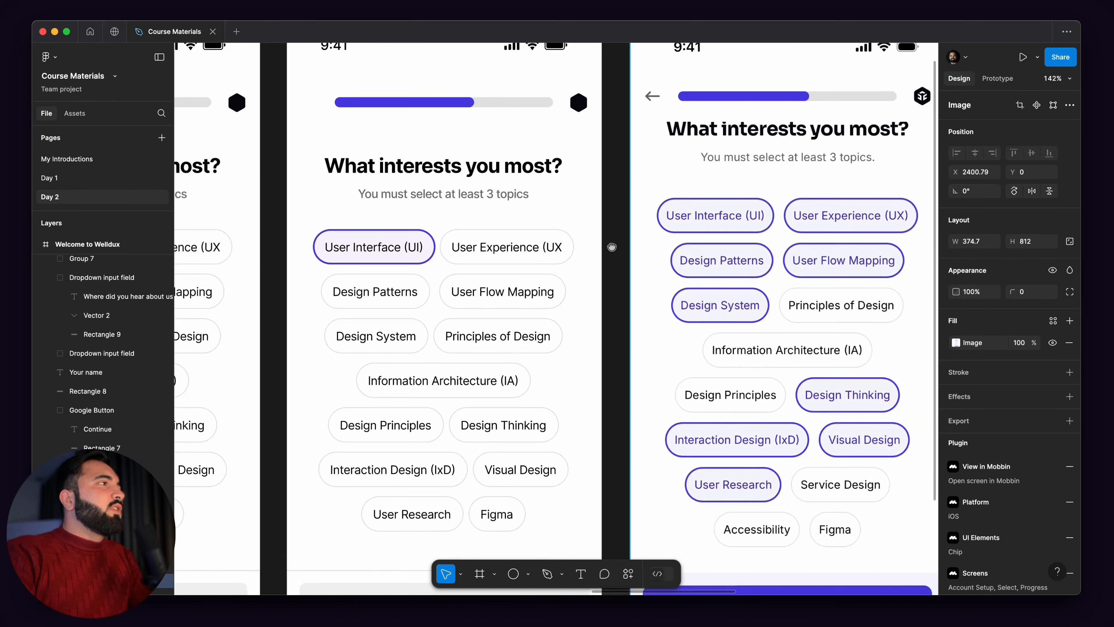
{"action": "left_click", "coordinate": [416, 237]}
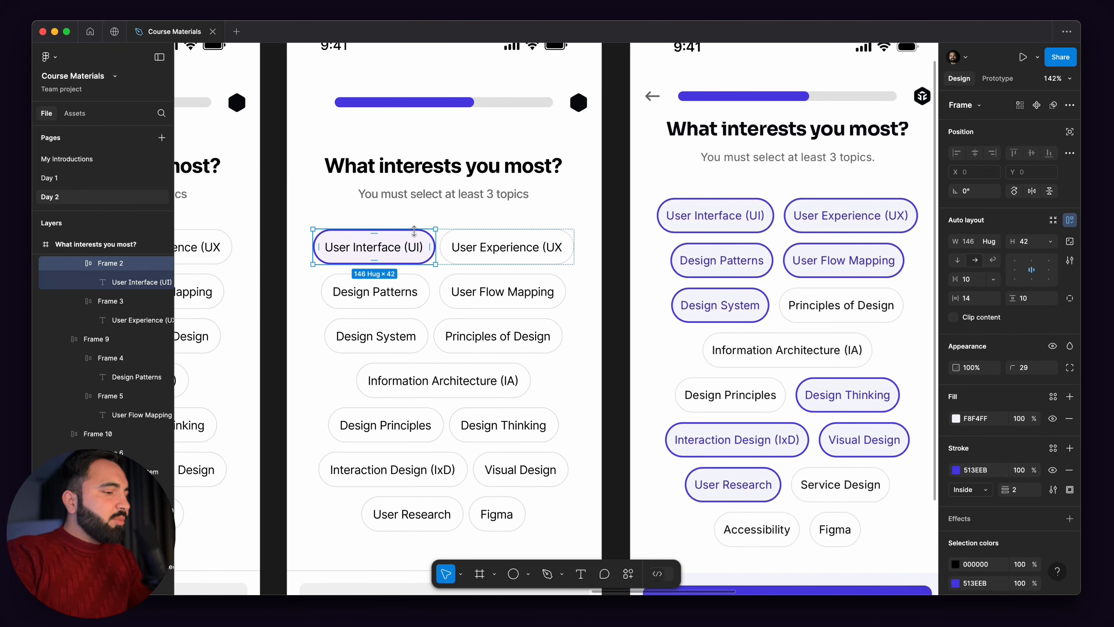
{"action": "right_click", "coordinate": [414, 232]}
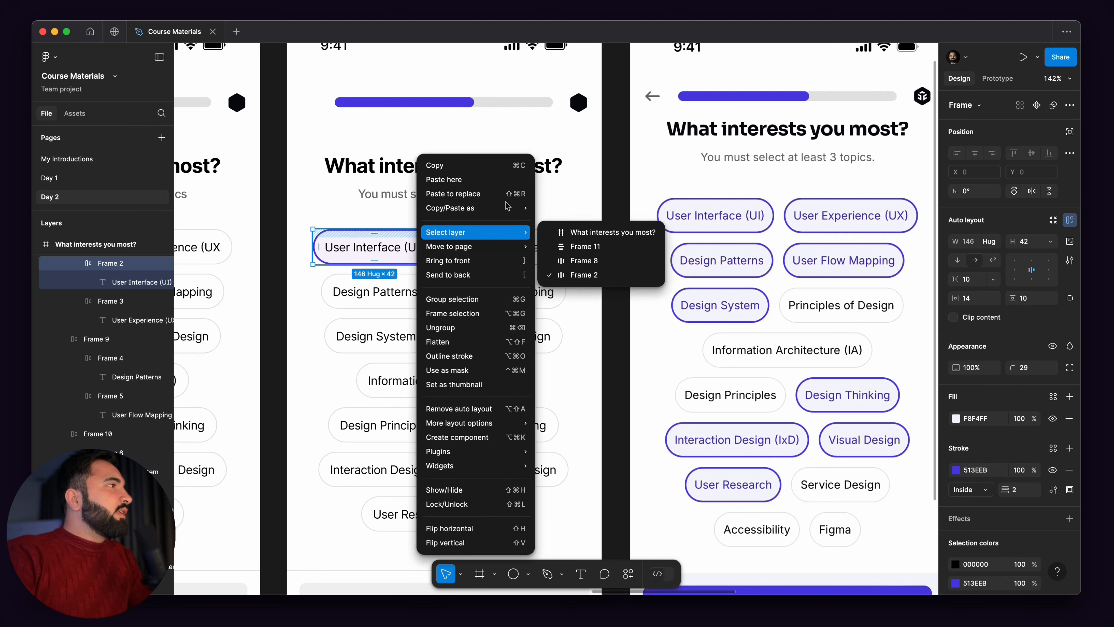
{"action": "mouse_move", "coordinate": [505, 208]}
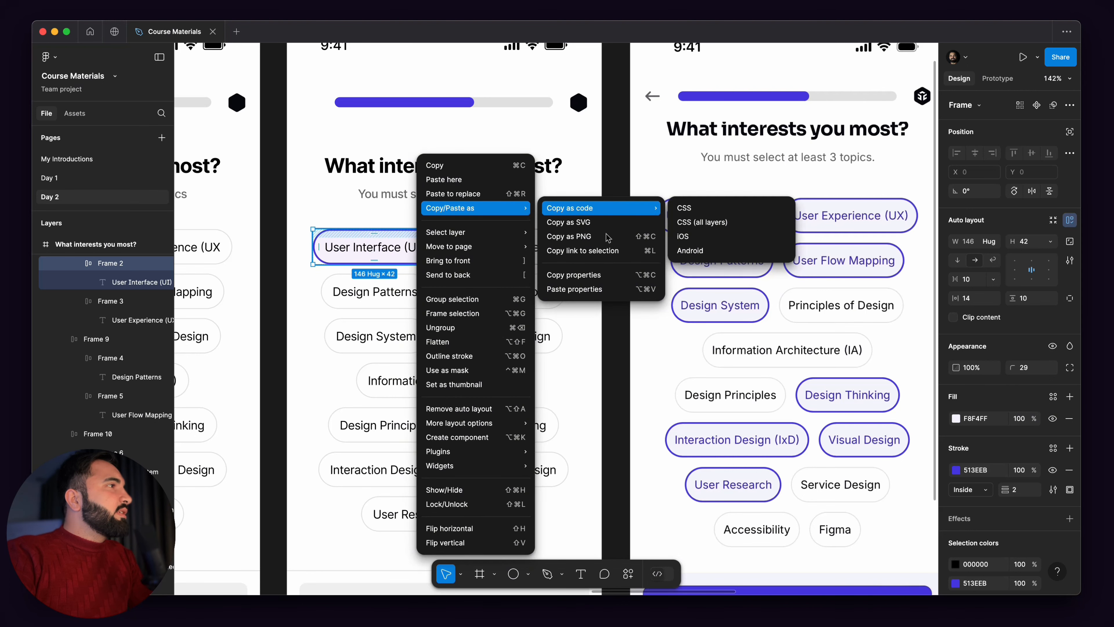
{"action": "left_click", "coordinate": [328, 295]}
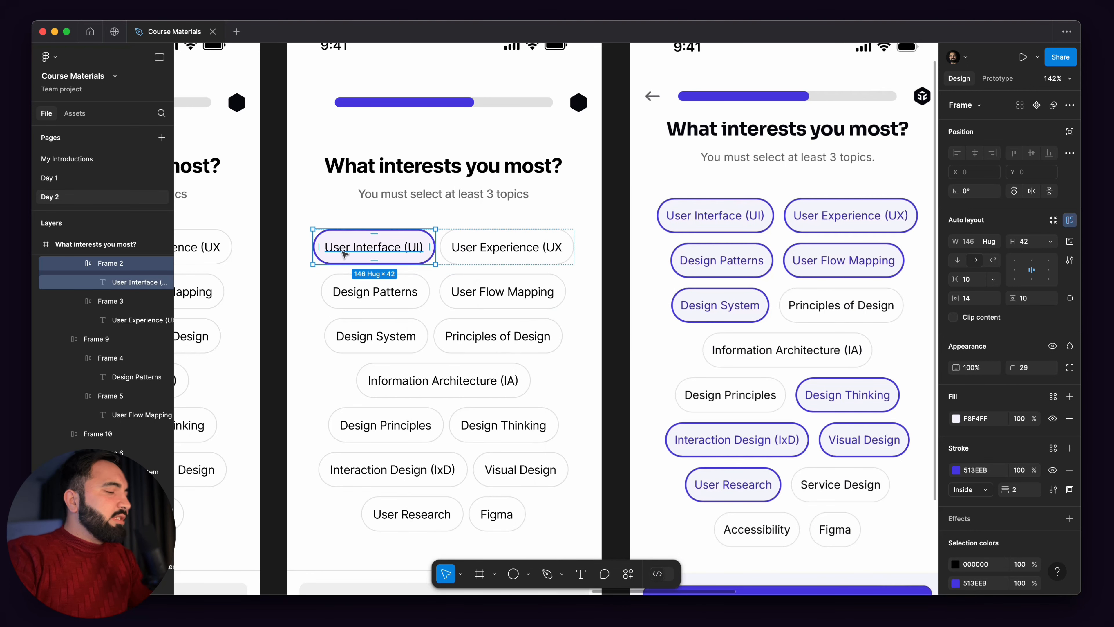
{"action": "left_click", "coordinate": [574, 256]}
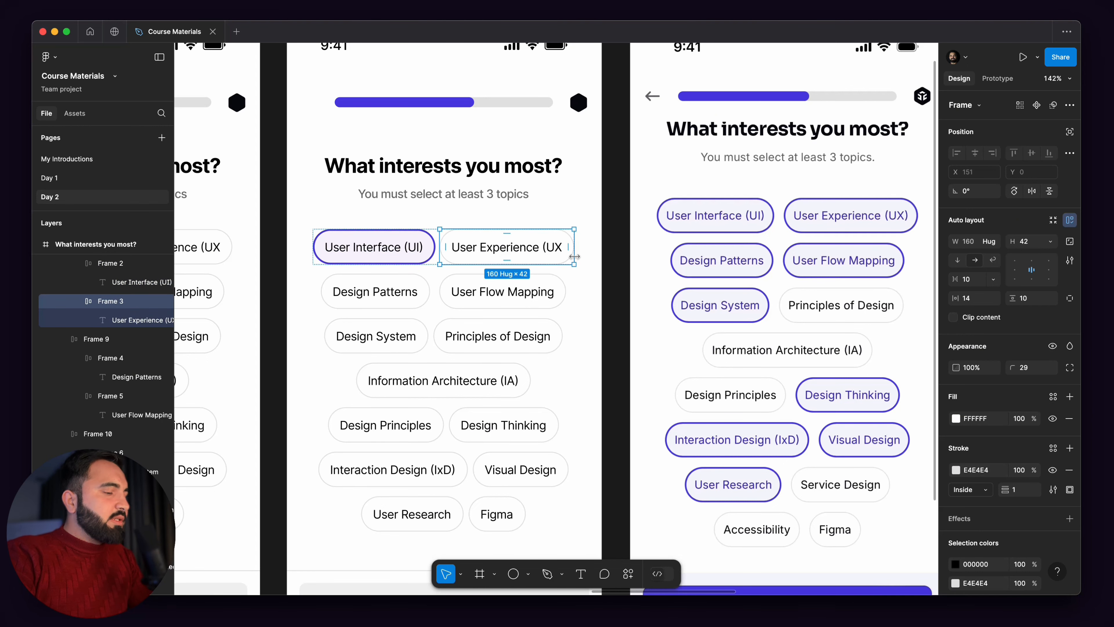
{"action": "key", "text": "super+alt+v"}
Step: Paste the copied selected-tag properties onto the "Design Patterns", "User Flow Mapping" and "Design System" tags
{"action": "left_click", "coordinate": [376, 292]}
{"action": "key", "text": "super+alt+v"}
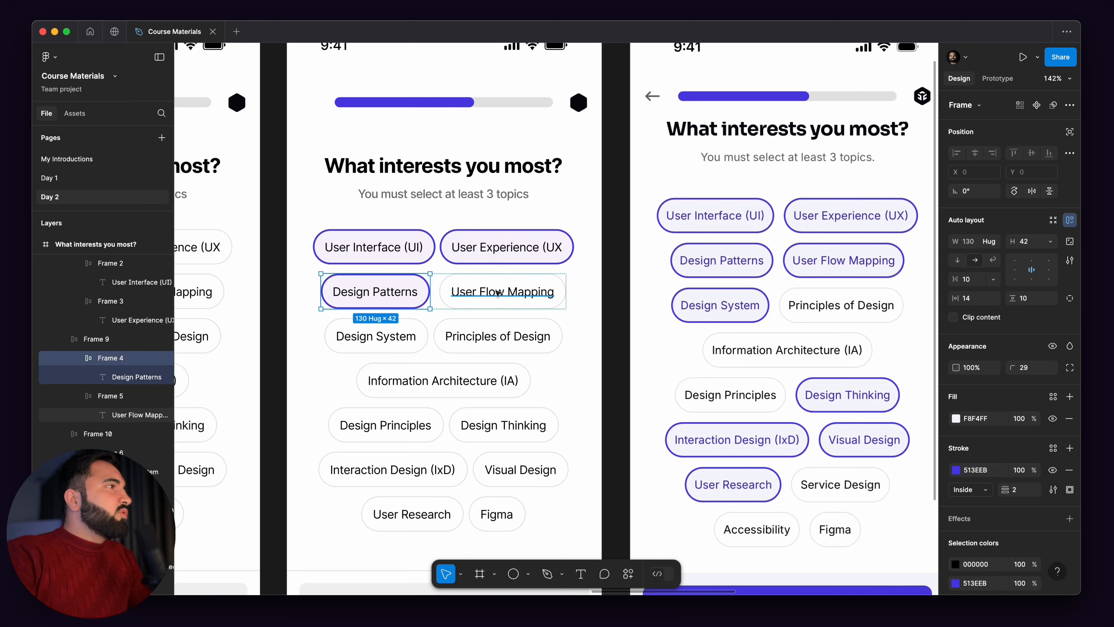
{"action": "left_click", "coordinate": [458, 285]}
{"action": "key", "text": "super+alt+v"}
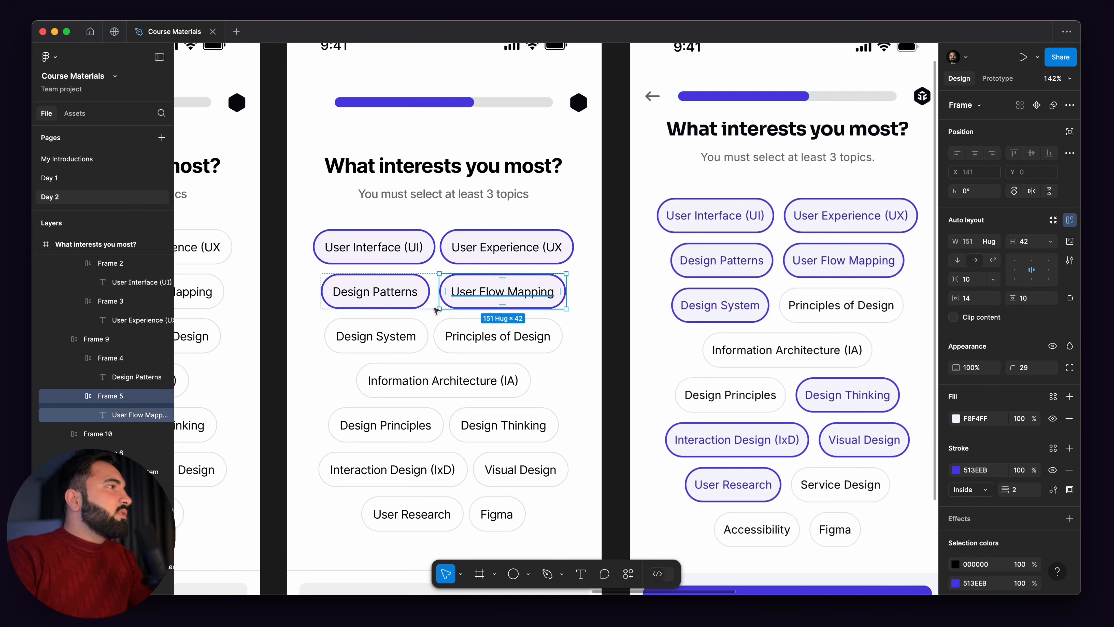
{"action": "left_click", "coordinate": [417, 327]}
{"action": "key", "text": "super+alt+v"}
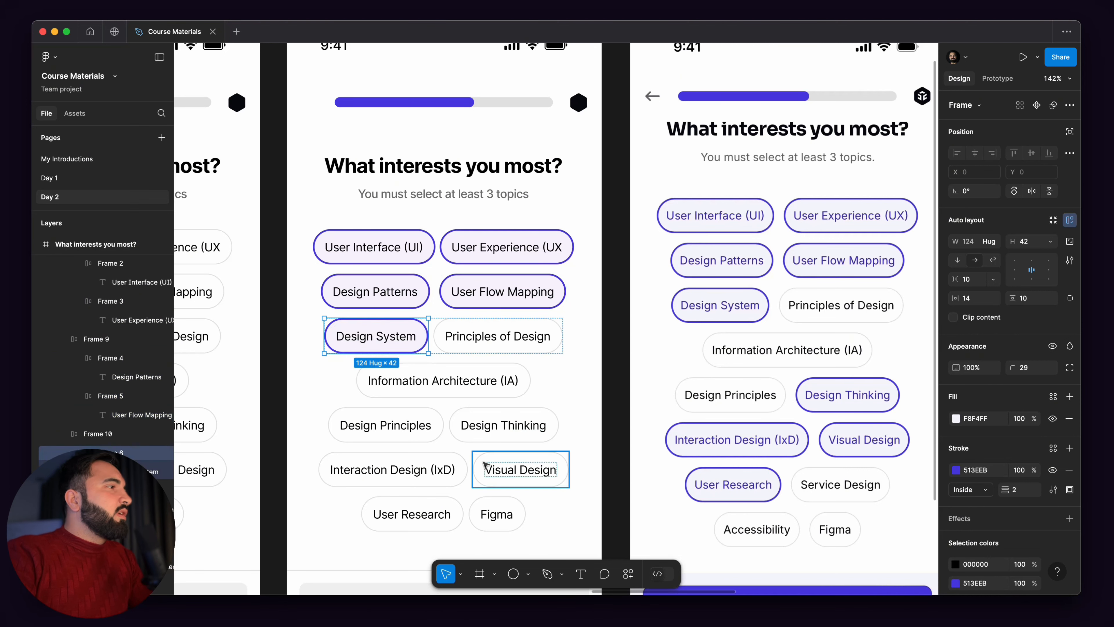
Step: Paste the copied selected-tag properties onto the "Figma" and "Design Thinking" tags
{"action": "left_click", "coordinate": [515, 503]}
{"action": "key", "text": "super+alt+v"}
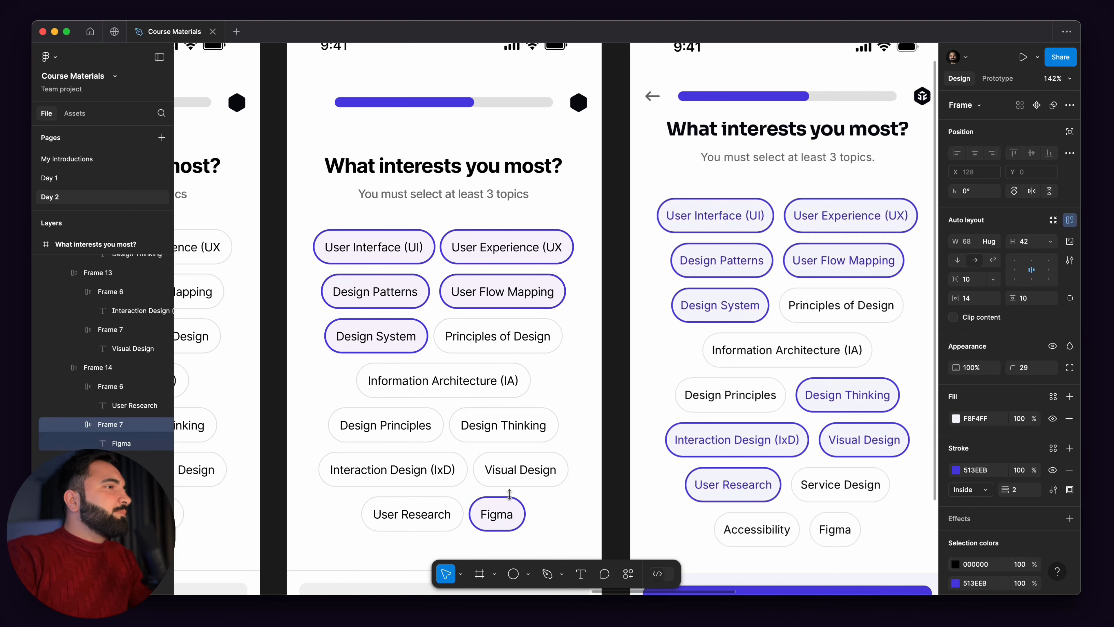
{"action": "left_click", "coordinate": [550, 416]}
{"action": "key", "text": "super+alt+v"}
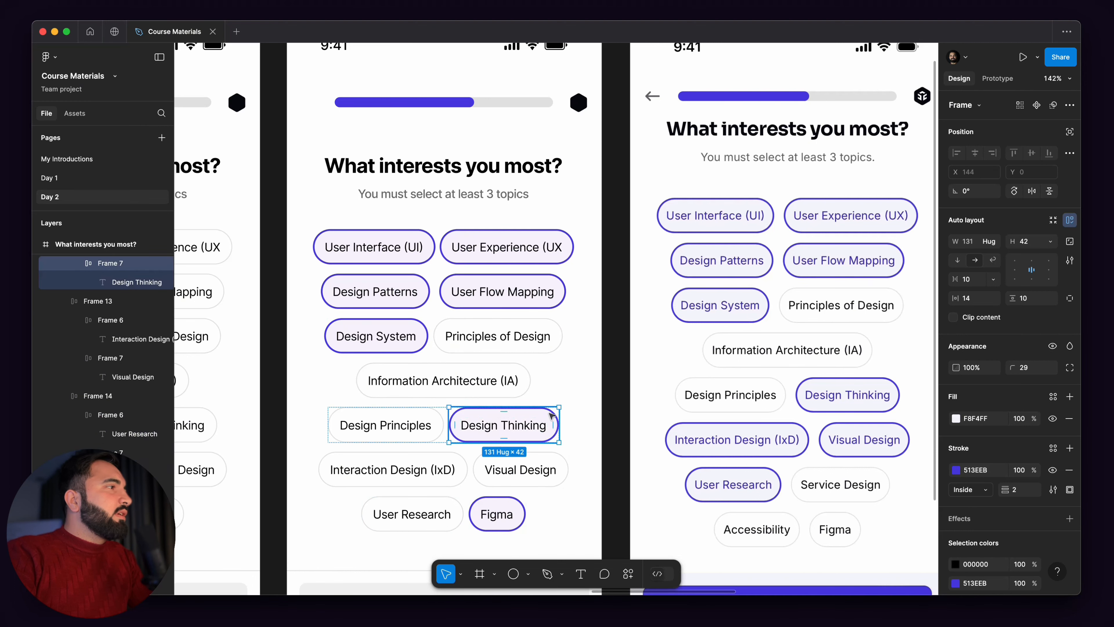
Step: Paste the copied selected-tag properties onto the "Interaction Design (IxD)", "User Research" and "Design Principles" tags
{"action": "left_click", "coordinate": [449, 465]}
{"action": "key", "text": "super+alt+v"}
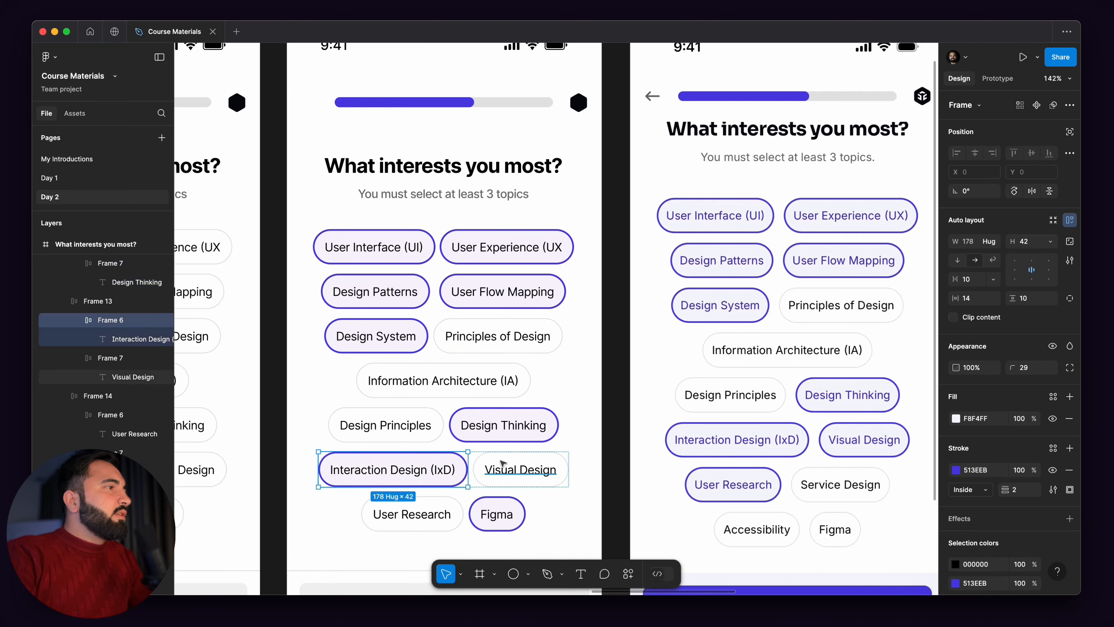
{"action": "left_click", "coordinate": [455, 502]}
{"action": "scroll", "coordinate": [461, 395], "scroll_direction": "down", "scroll_amount": 5}
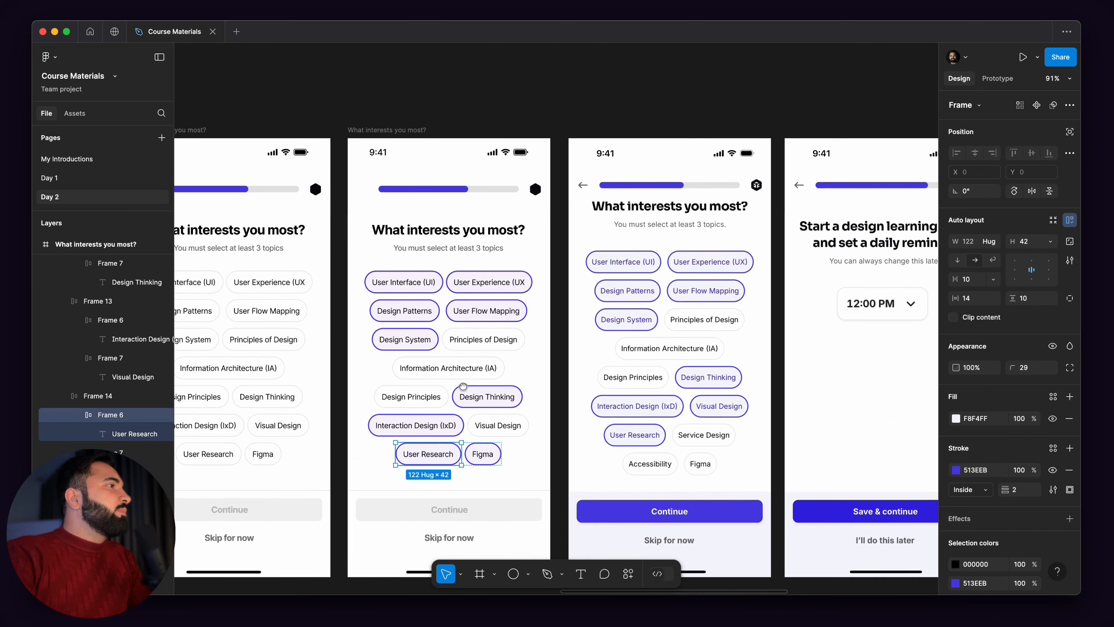
{"action": "left_click", "coordinate": [453, 394]}
{"action": "key", "text": "super+alt+v"}
{"action": "scroll", "coordinate": [508, 365], "scroll_direction": "down", "scroll_amount": 5}
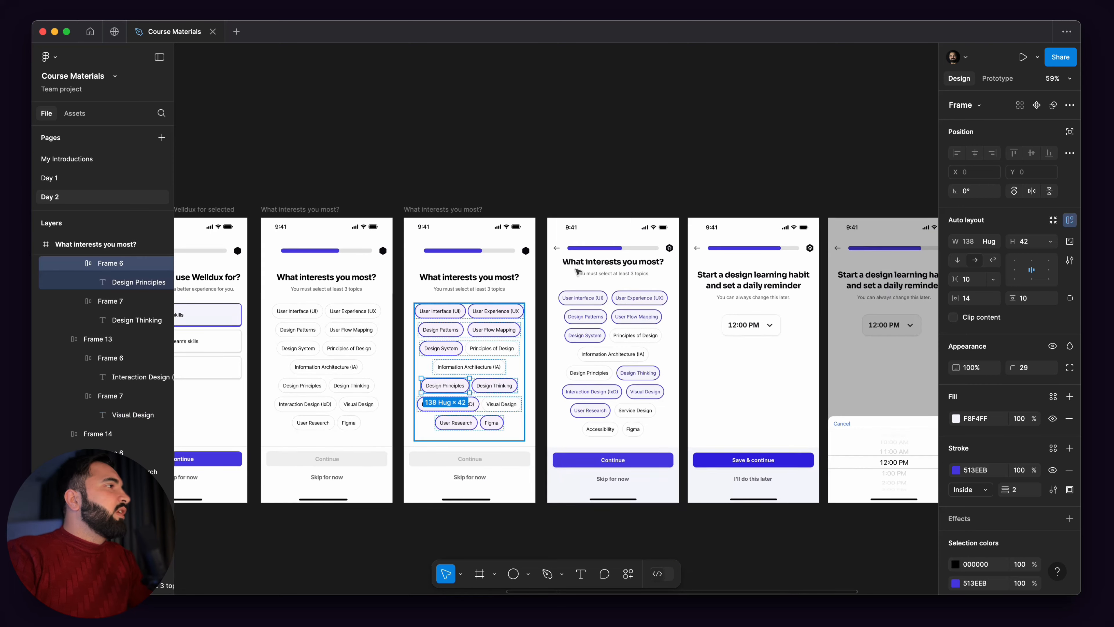
{"action": "left_click", "coordinate": [556, 205]}
Step: Replace the grey Continue button group on the selected-tags screen with a copy of the purple one from "What will you use Welldux for selected"
{"action": "left_click_drag", "start_coordinate": [566, 279], "coordinate": [637, 256]}
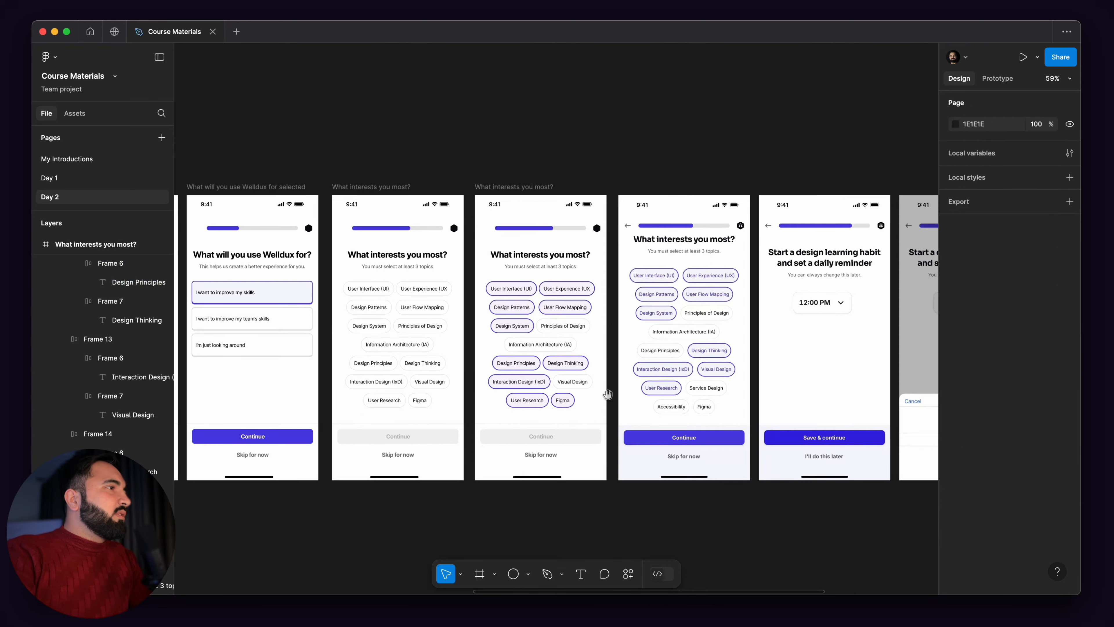
{"action": "scroll", "coordinate": [565, 422], "scroll_direction": "left", "scroll_amount": 5}
{"action": "left_click", "coordinate": [414, 404]}
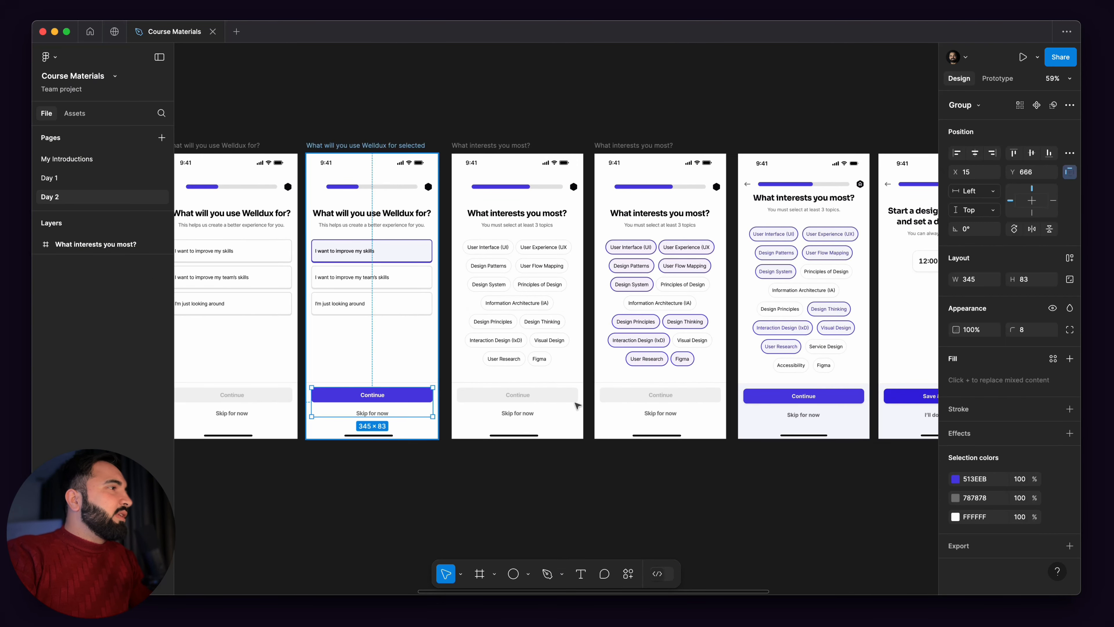
{"action": "left_click", "coordinate": [680, 400]}
{"action": "key", "text": "BackSpace"}
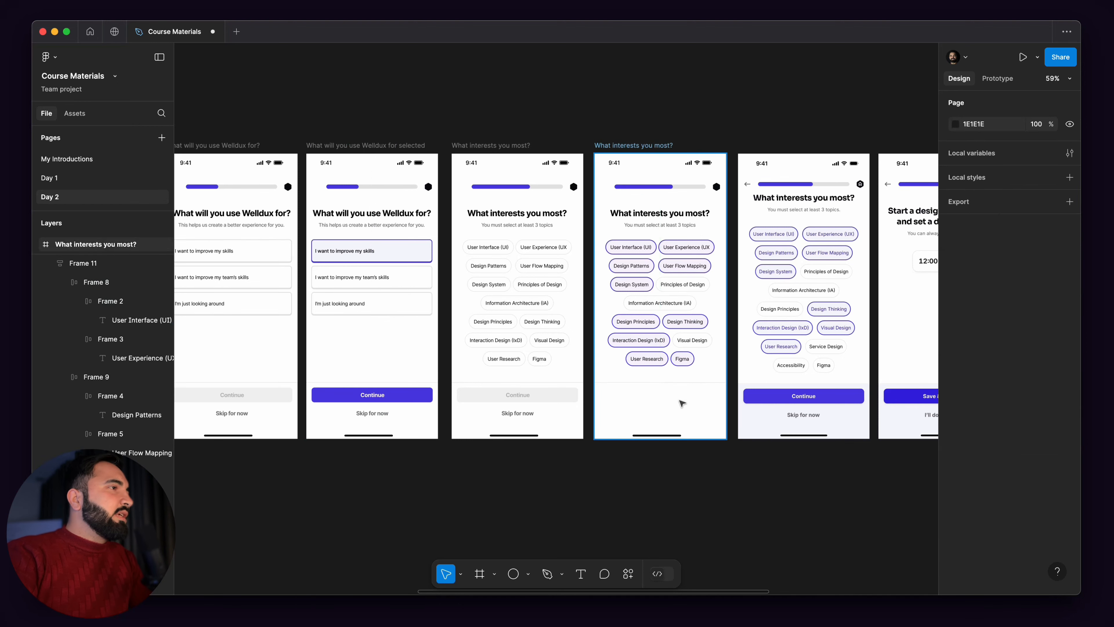
{"action": "key", "text": "super+z"}
Step: Delete the "What interests you most?" reference image beside the finished selected-tags screen
{"action": "scroll", "coordinate": [698, 435], "scroll_direction": "right", "scroll_amount": 5}
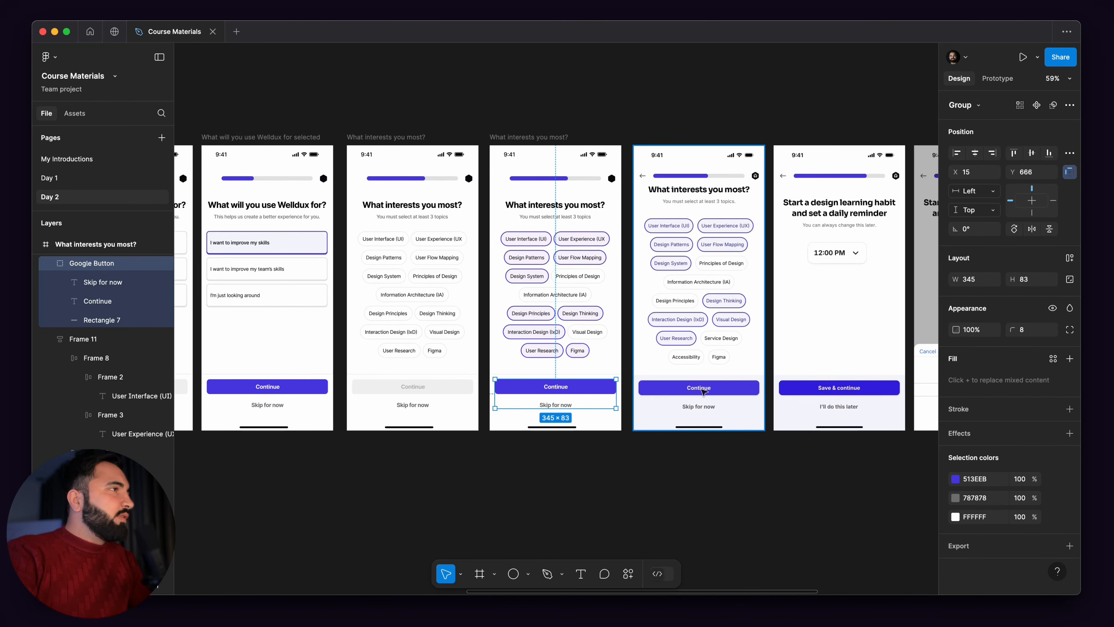
{"action": "left_click", "coordinate": [672, 441]}
{"action": "left_click", "coordinate": [688, 258]}
{"action": "key", "text": "BackSpace"}
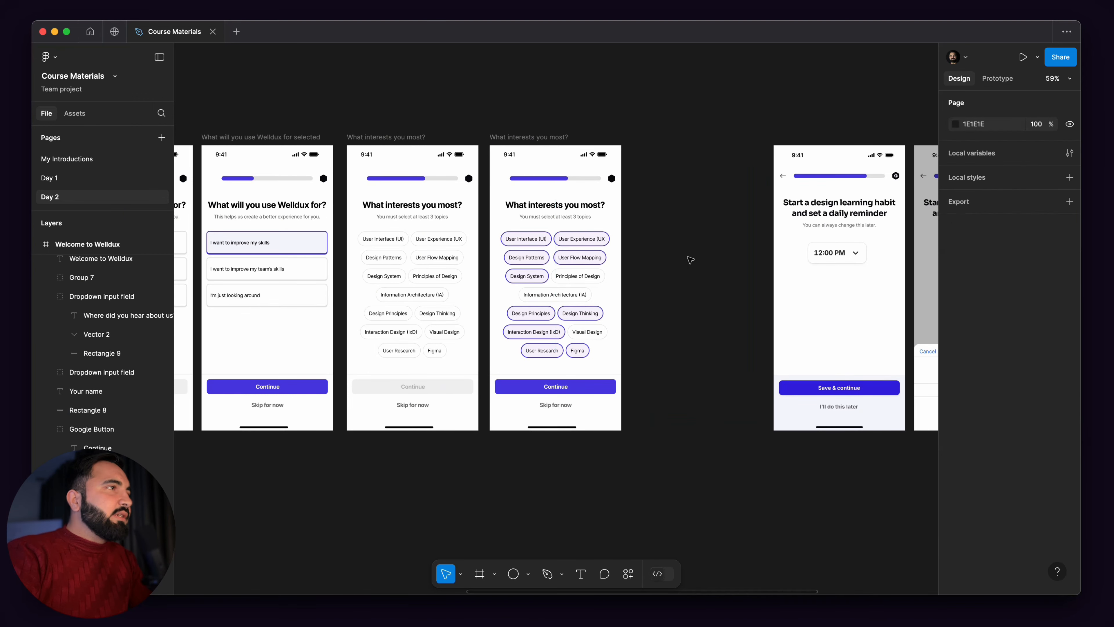